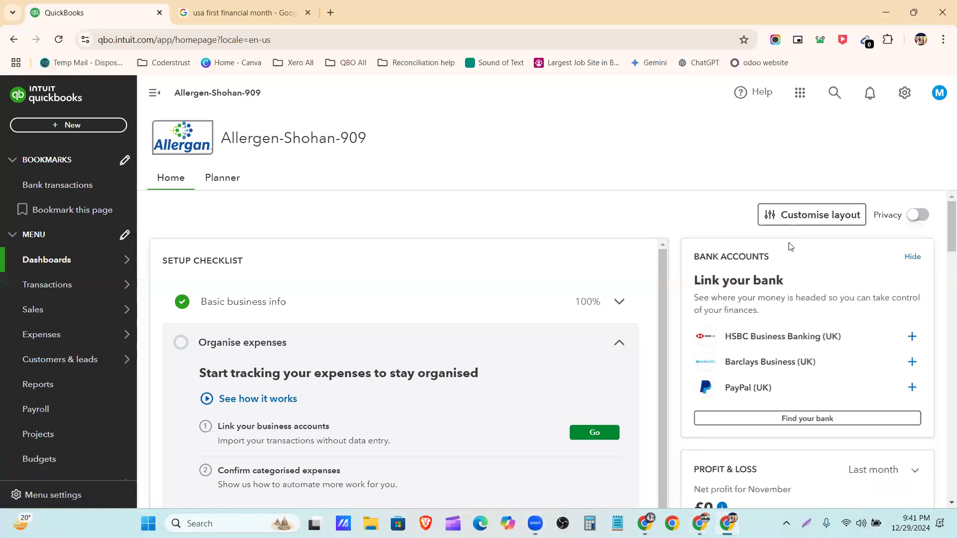
click(907, 93)
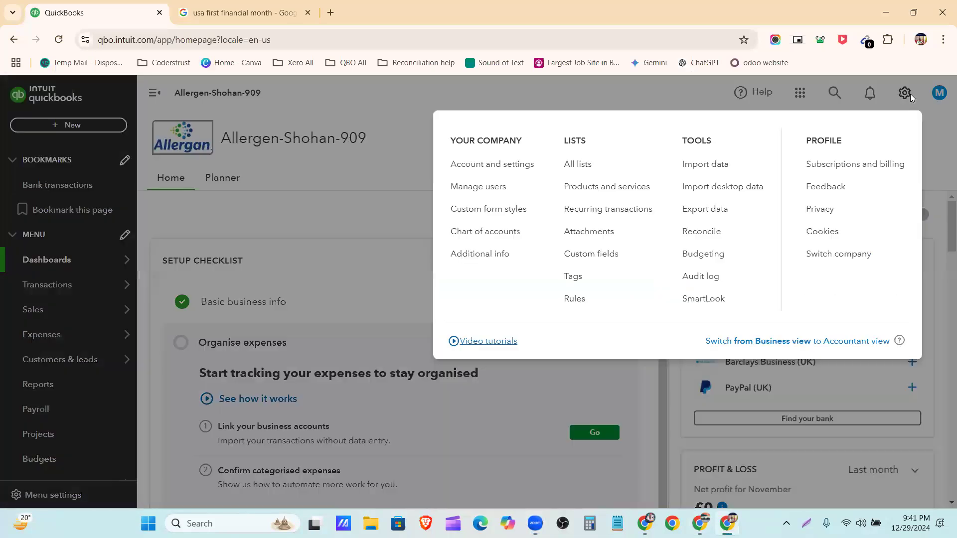
click(512, 169)
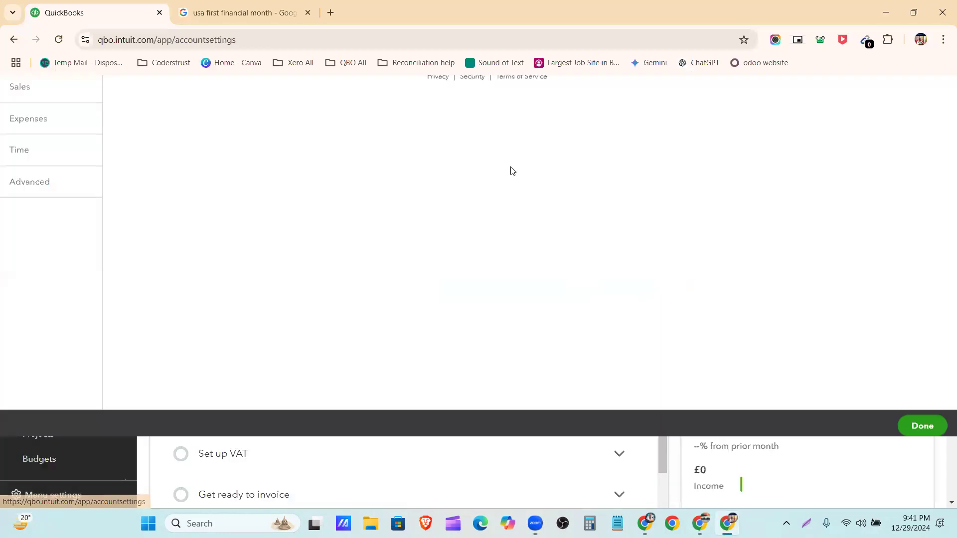
click(36, 263)
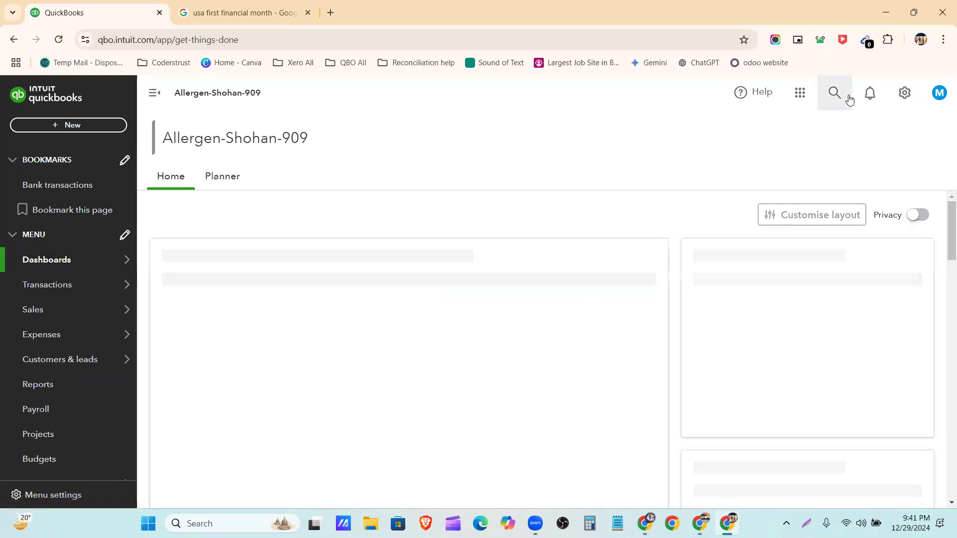
Open the advanced section of the company's account settings.
click(903, 93)
click(501, 169)
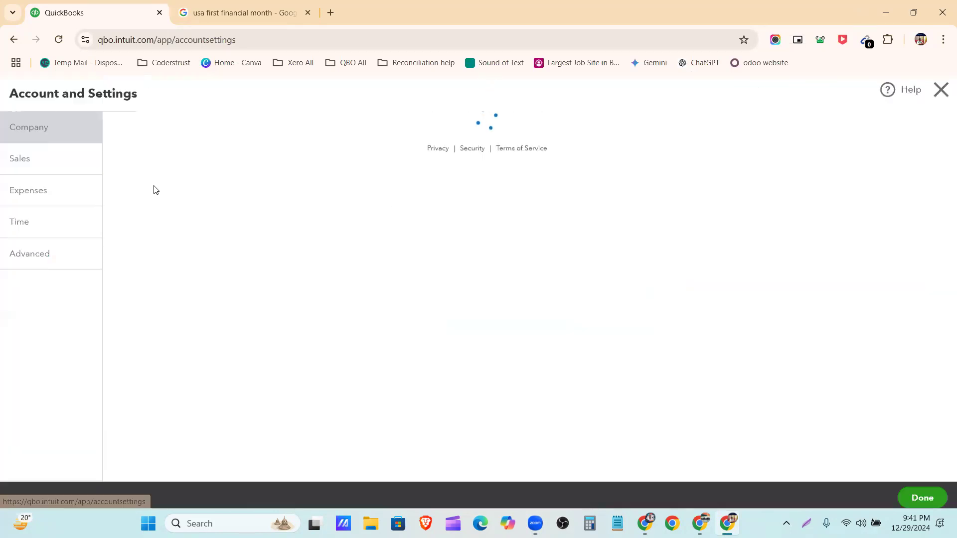
click(42, 265)
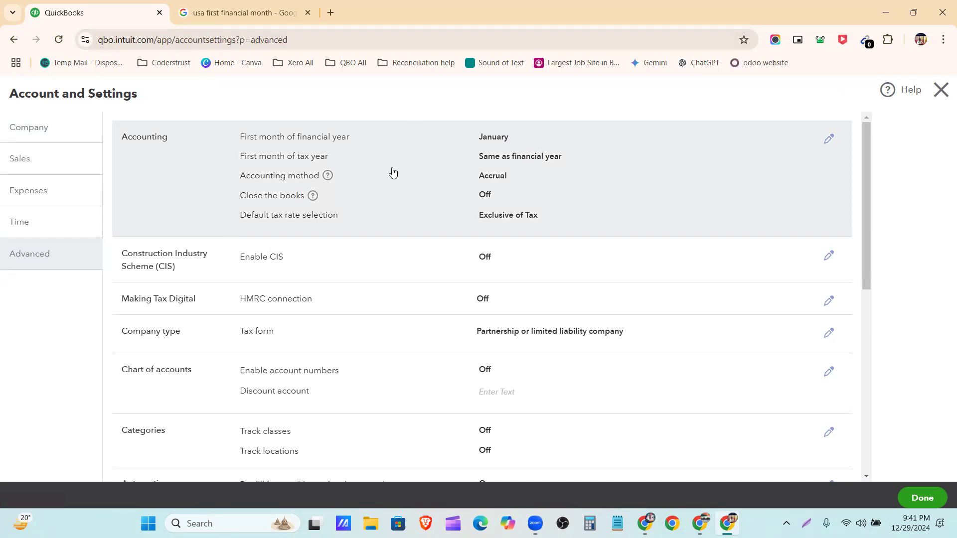
Set the first month of the financial year to October and save the accounting settings.
click(393, 172)
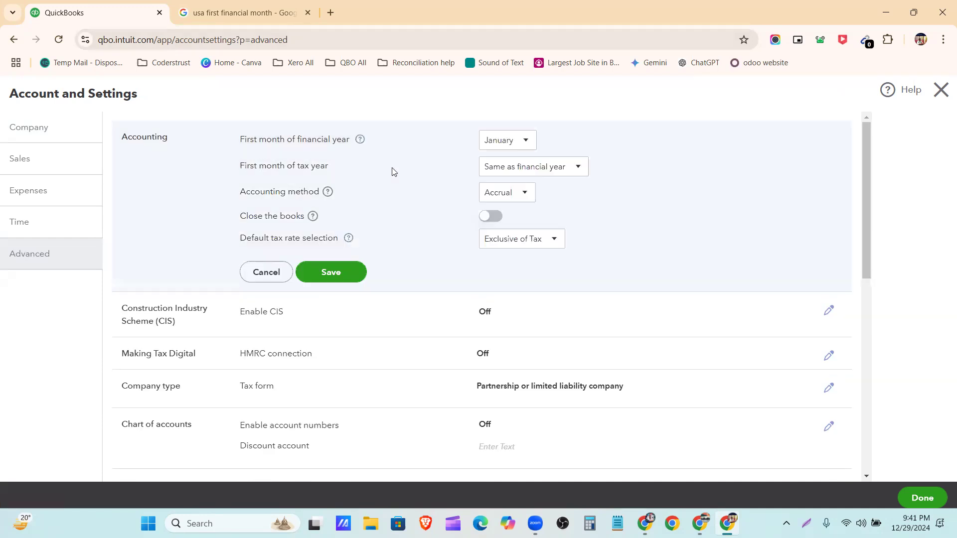
click(526, 142)
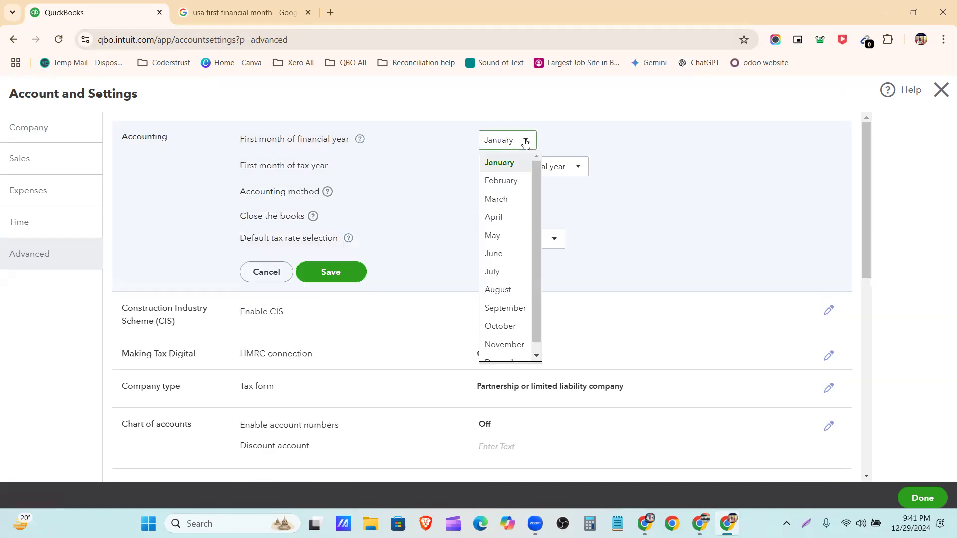
click(511, 326)
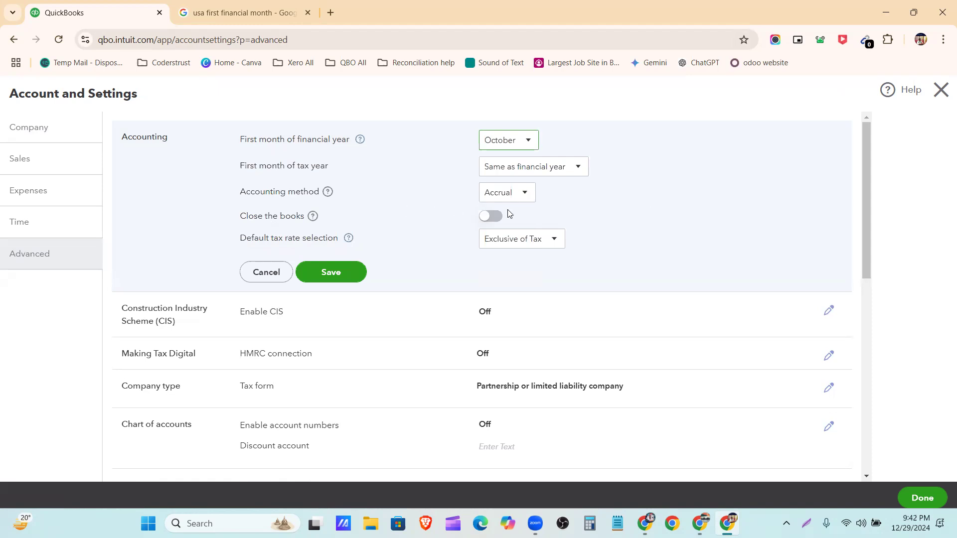
click(517, 243)
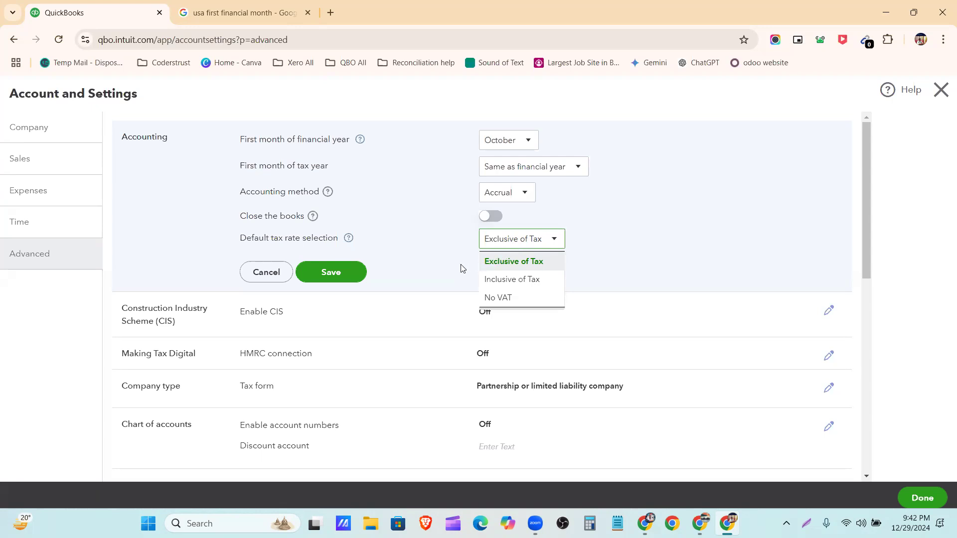
click(446, 256)
click(332, 273)
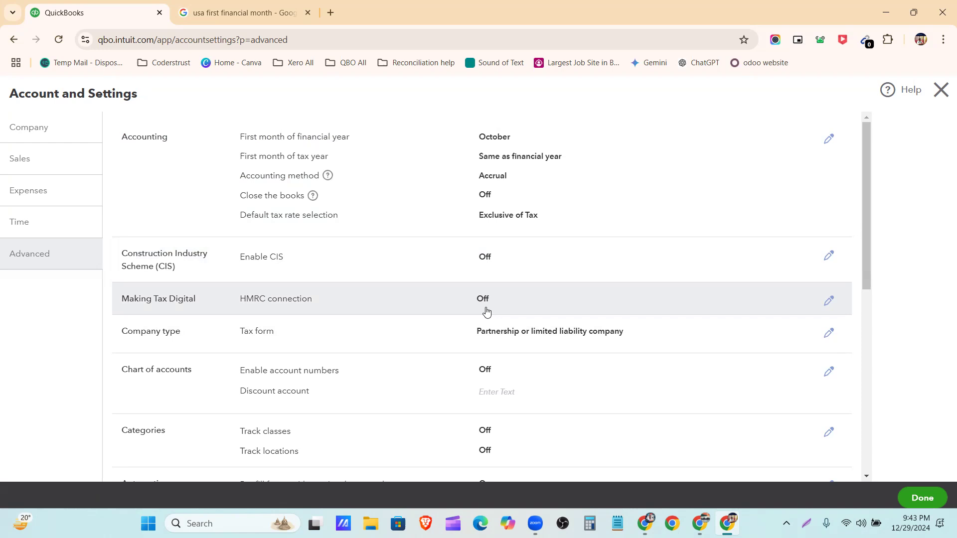
Enable account numbers for the chart of accounts, choose to show them, and save the section.
scroll(449, 313, down, 1)
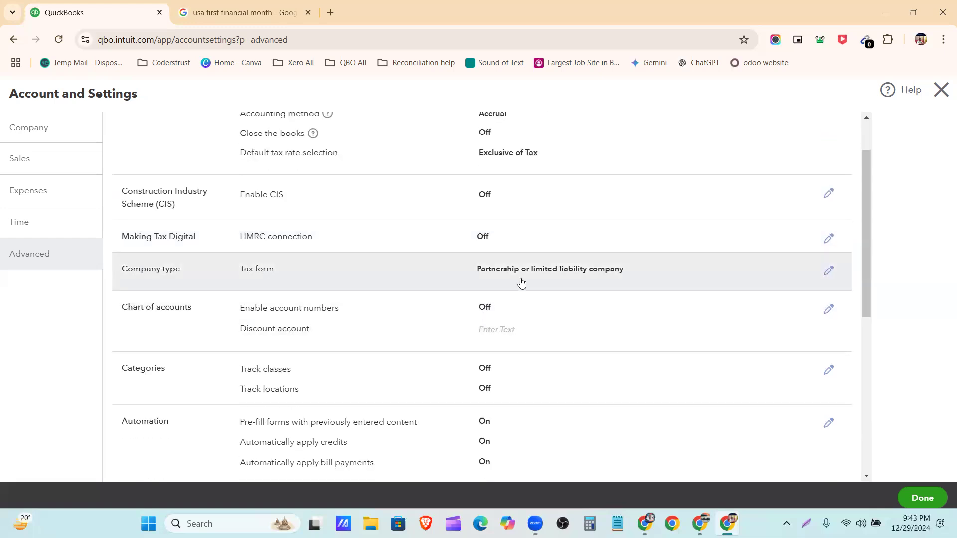
scroll(278, 342, down, 1)
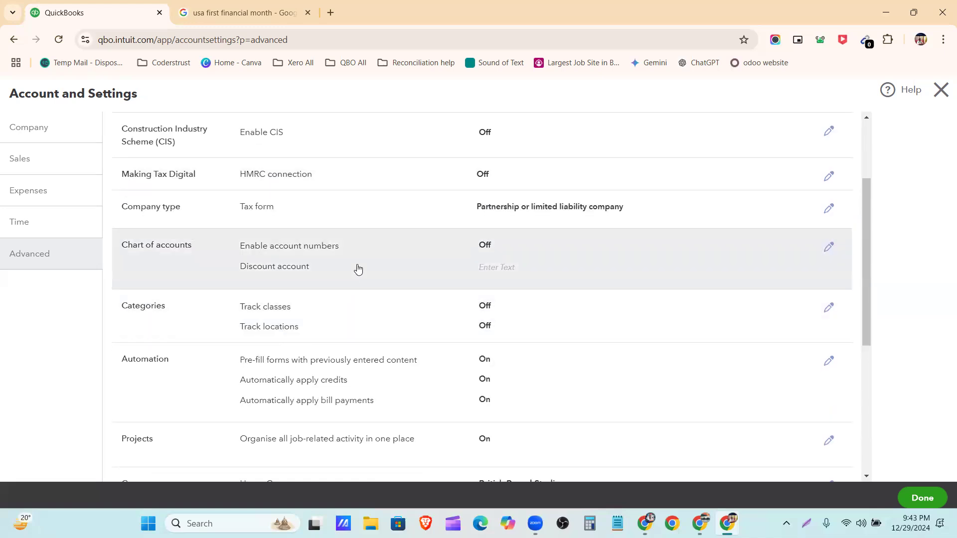
click(828, 248)
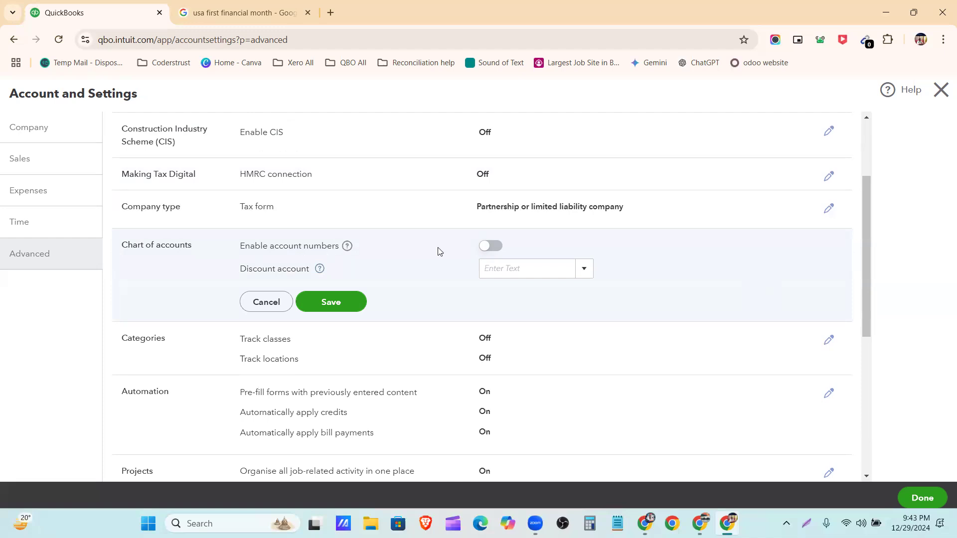
click(492, 246)
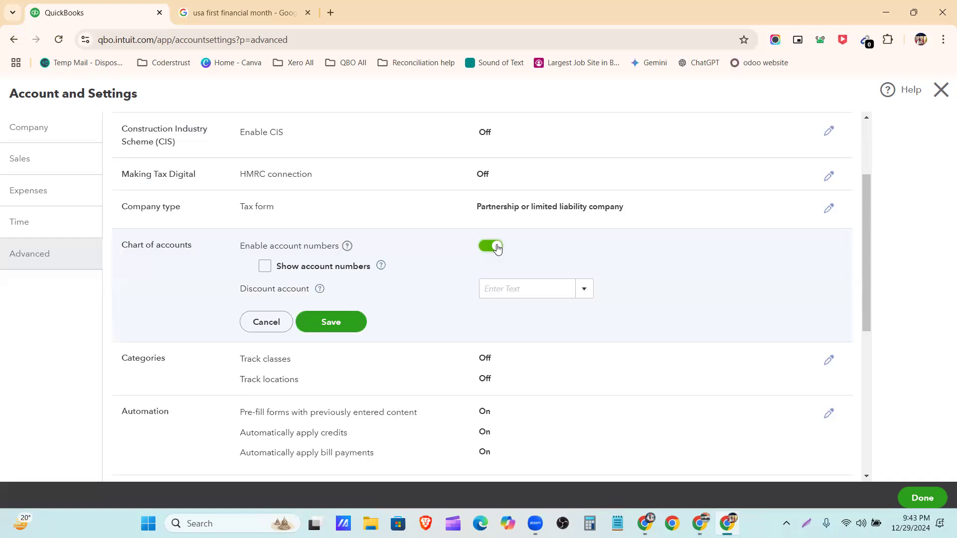
click(266, 268)
click(335, 323)
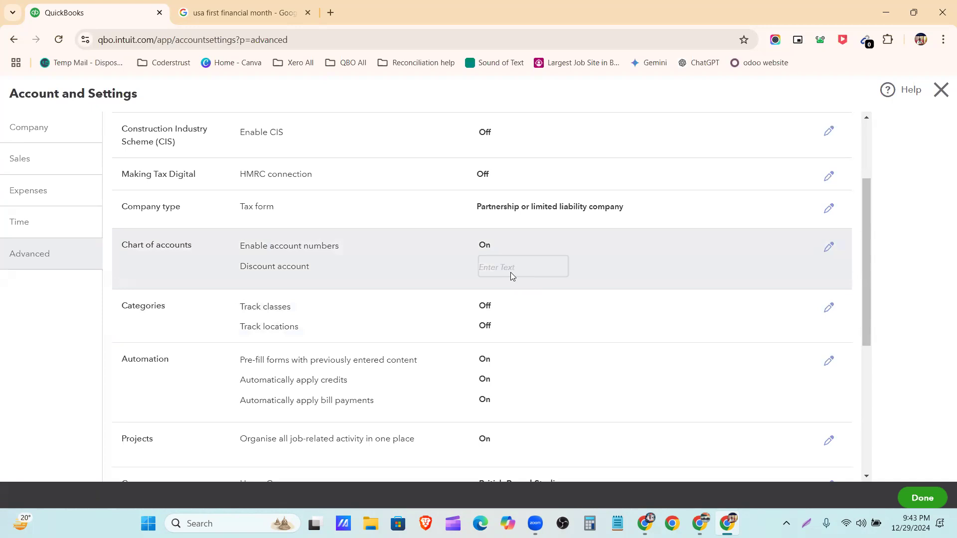
Turn off form pre-filling, automatic credits and automatic bill payments in the automation settings, and save them.
scroll(509, 270, down, 1)
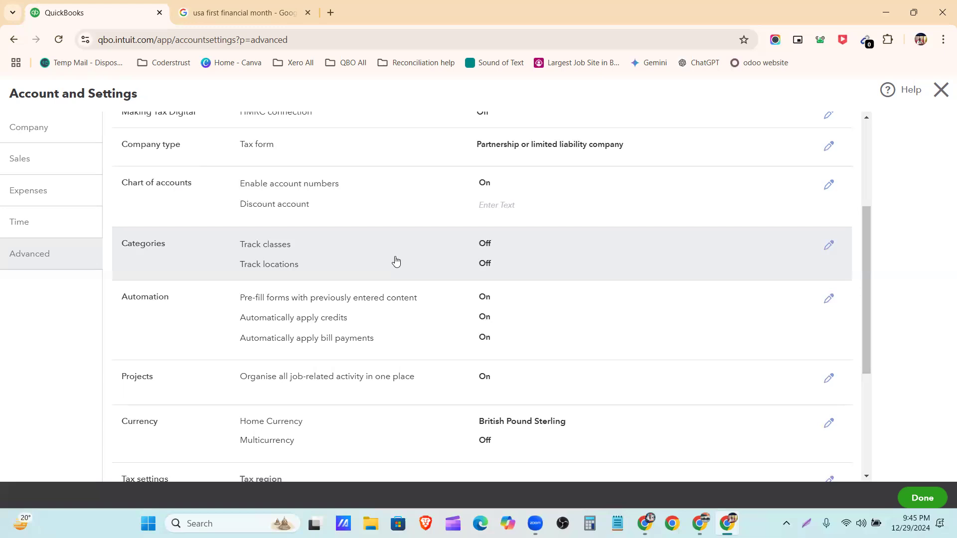
scroll(329, 256, down, 2)
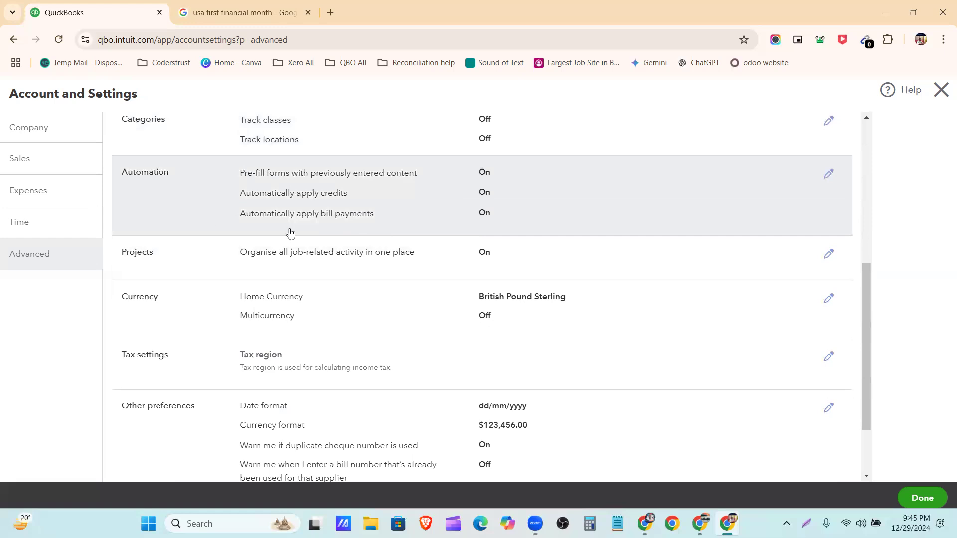
click(829, 175)
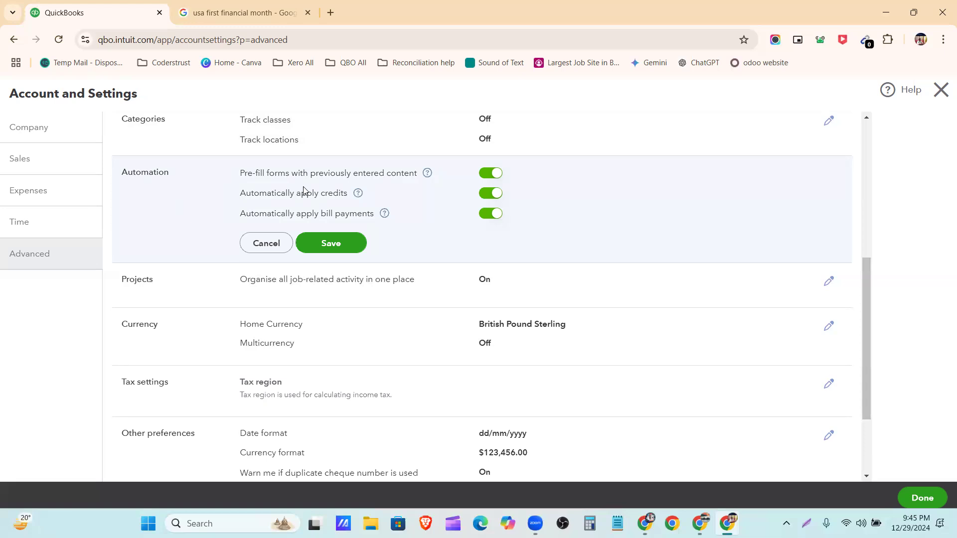
click(488, 174)
click(490, 195)
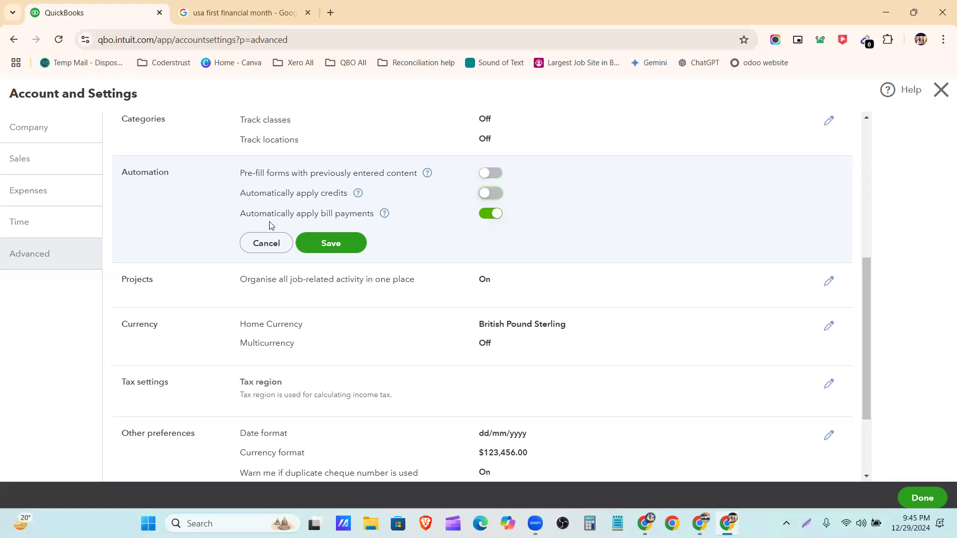
click(491, 215)
click(329, 243)
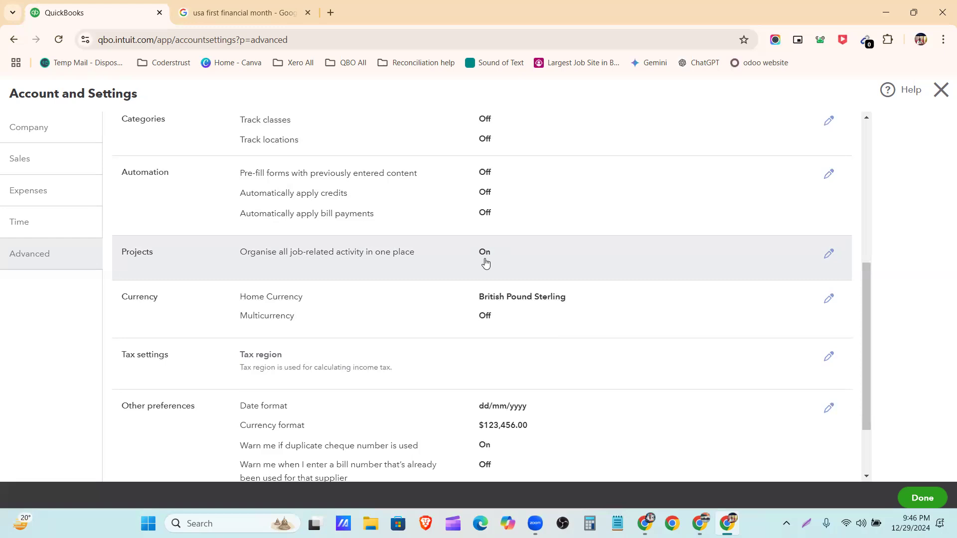
Set the home currency to USD - United States Dollar in the currency settings.
scroll(548, 265, down, 2)
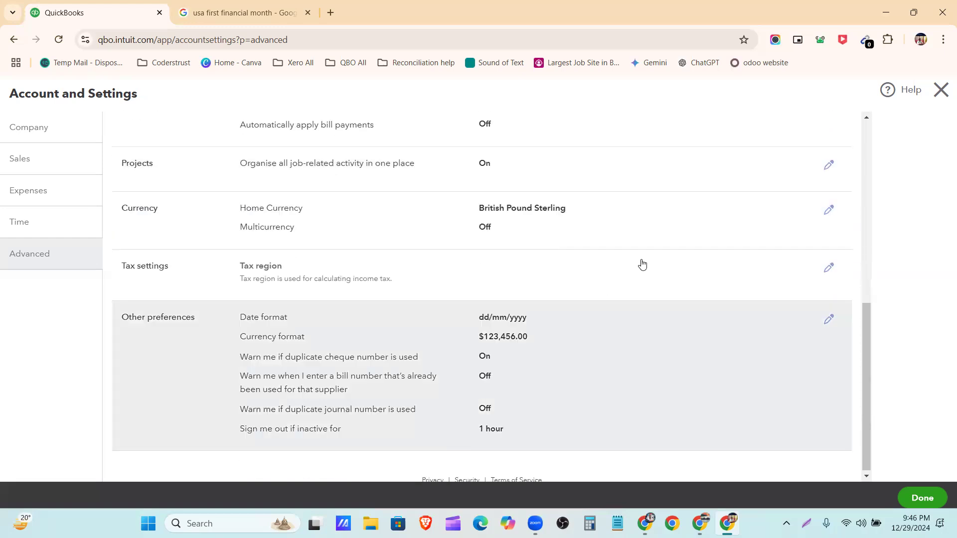
click(649, 222)
click(601, 208)
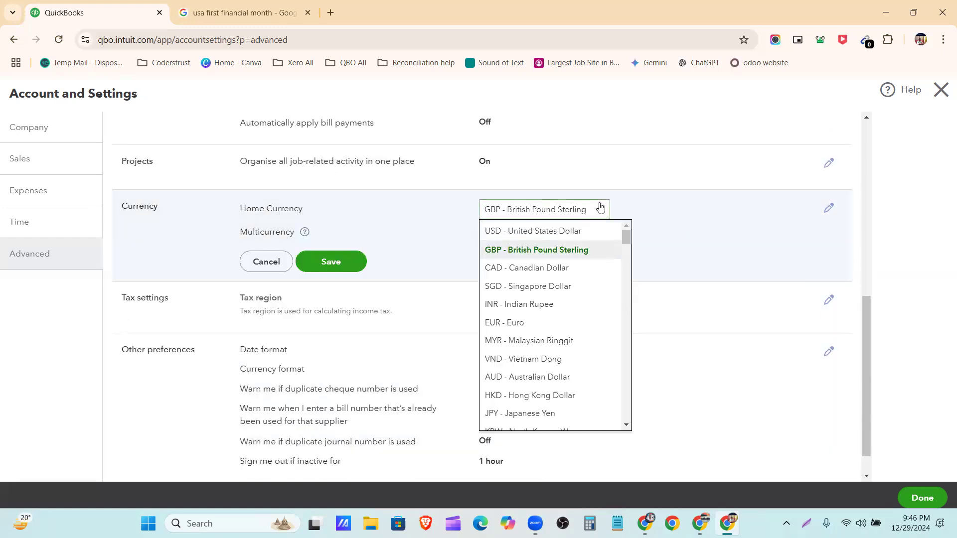
click(573, 232)
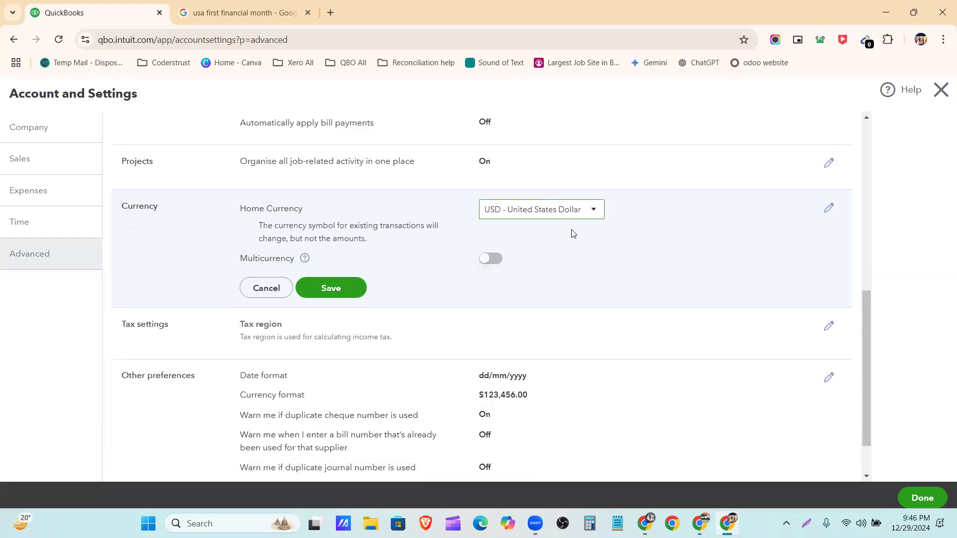
Switch multicurrency on to review its listed consequences, and switch it back off.
click(496, 259)
scroll(439, 362, down, 3)
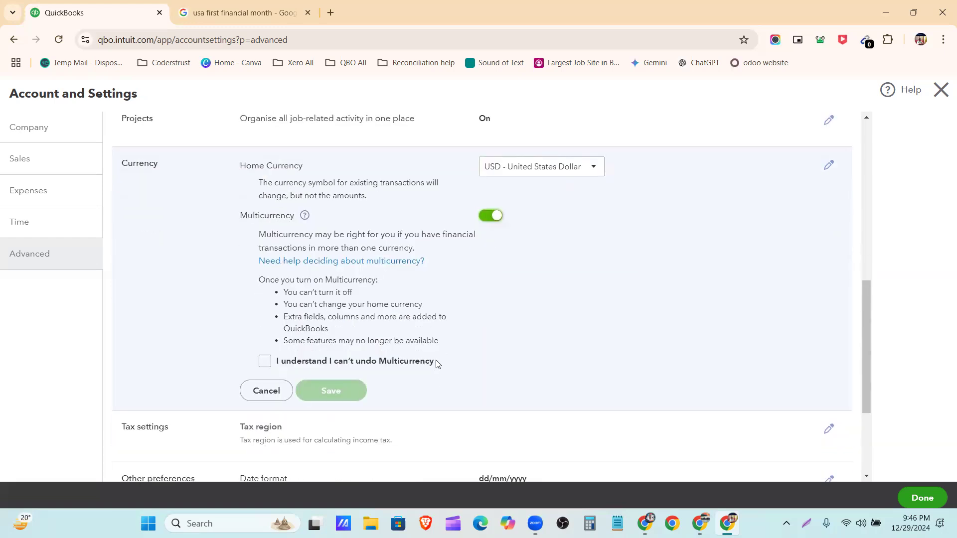
scroll(307, 244, up, 1)
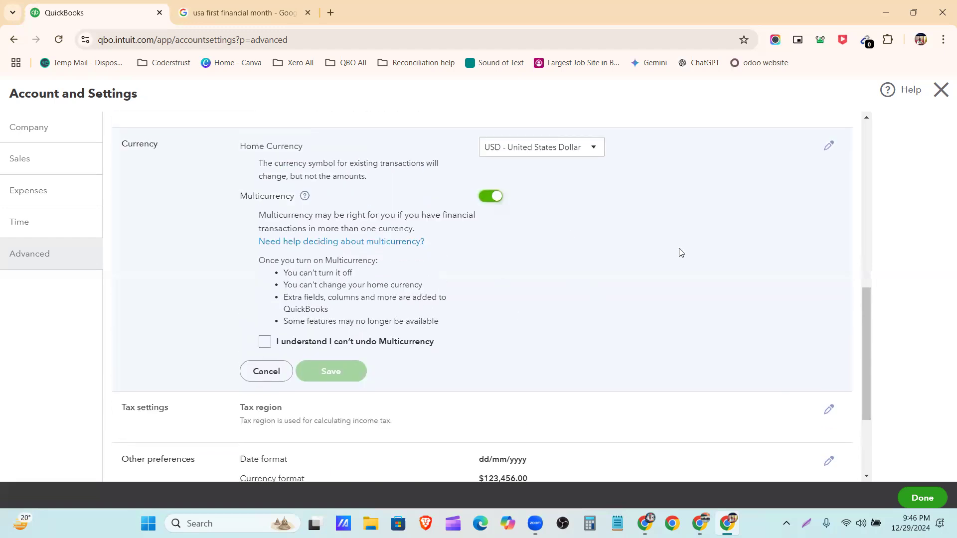
drag(283, 273, 357, 282)
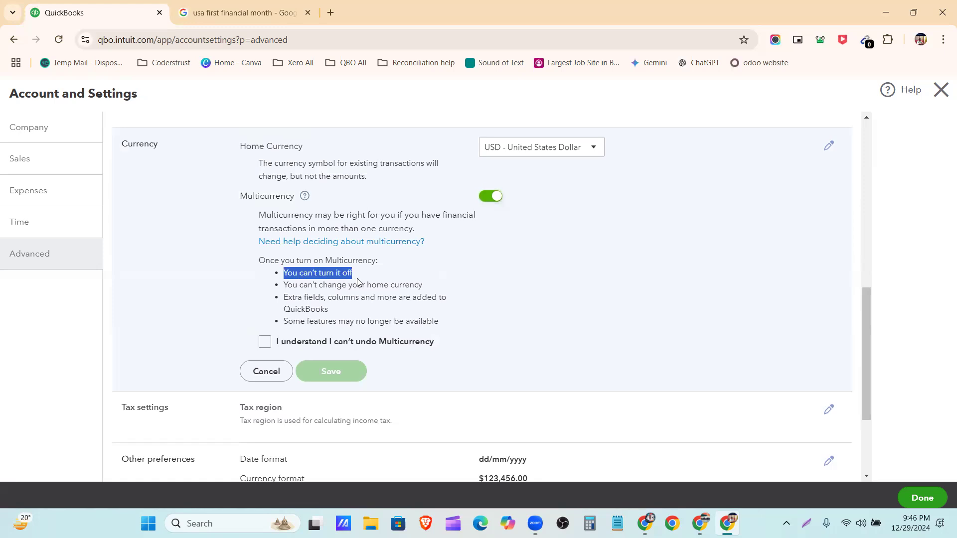
click(383, 278)
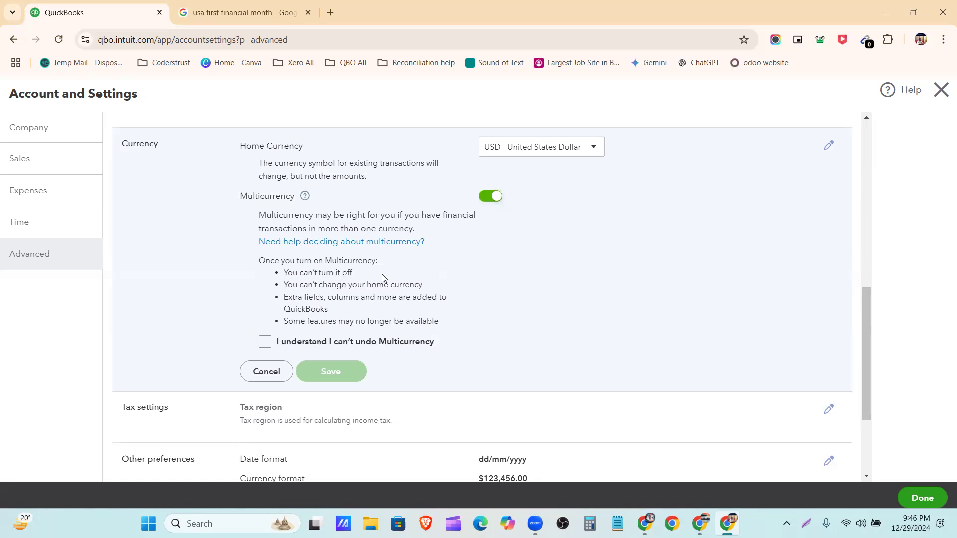
drag(240, 150, 305, 151)
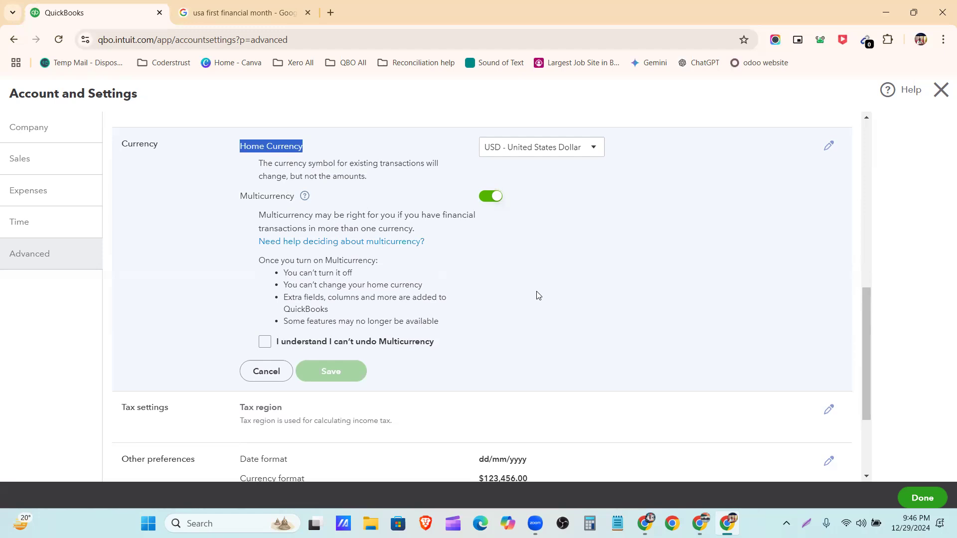
click(485, 198)
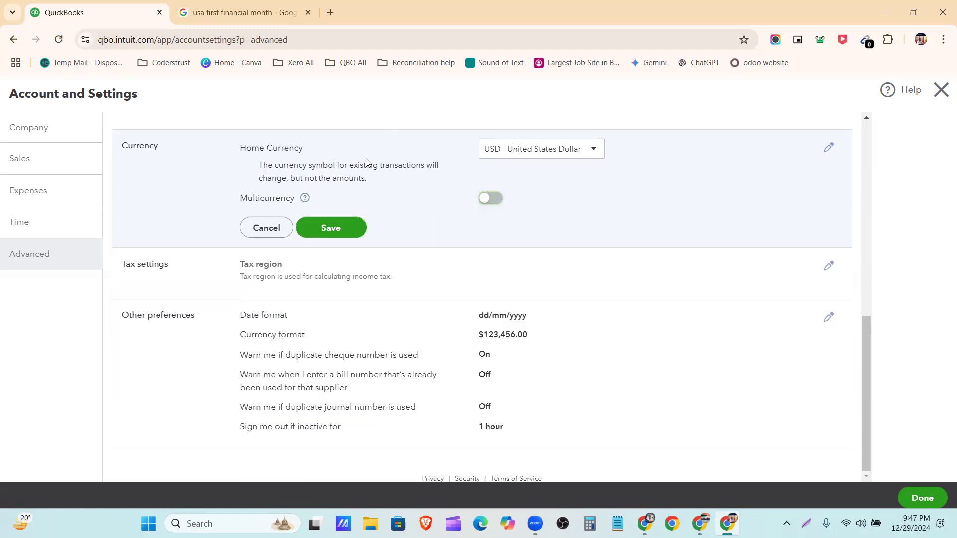
Save the currency settings.
click(349, 229)
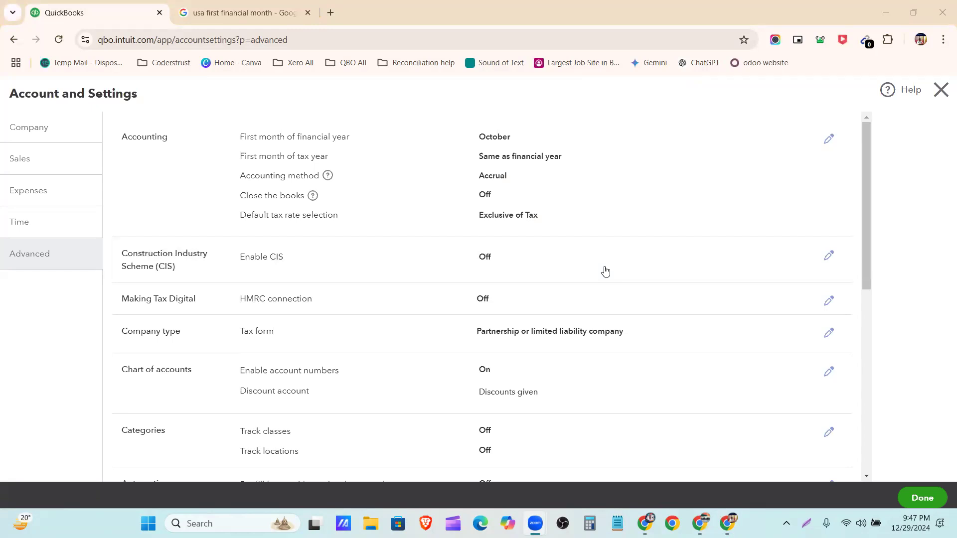
Open the Other preferences section for editing and show the available date formats.
scroll(498, 300, down, 8)
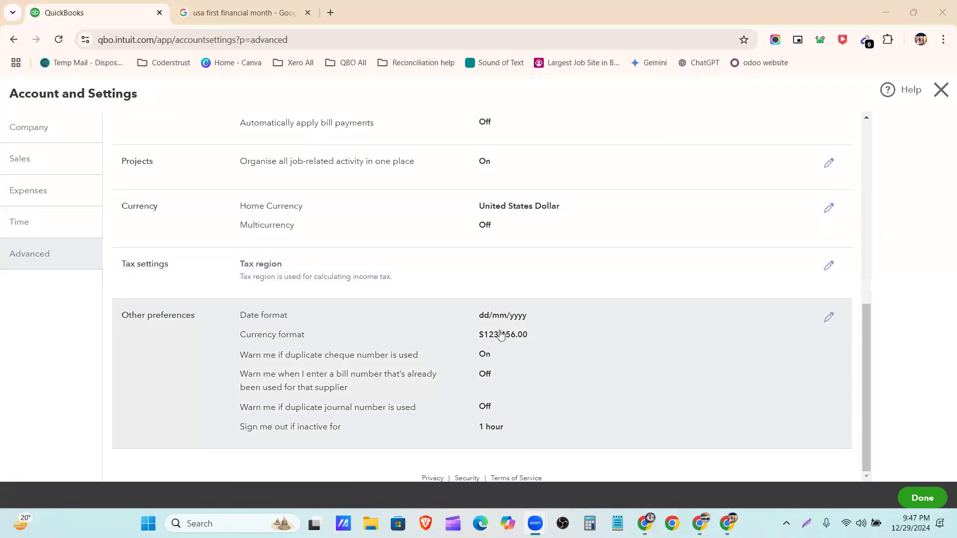
click(607, 344)
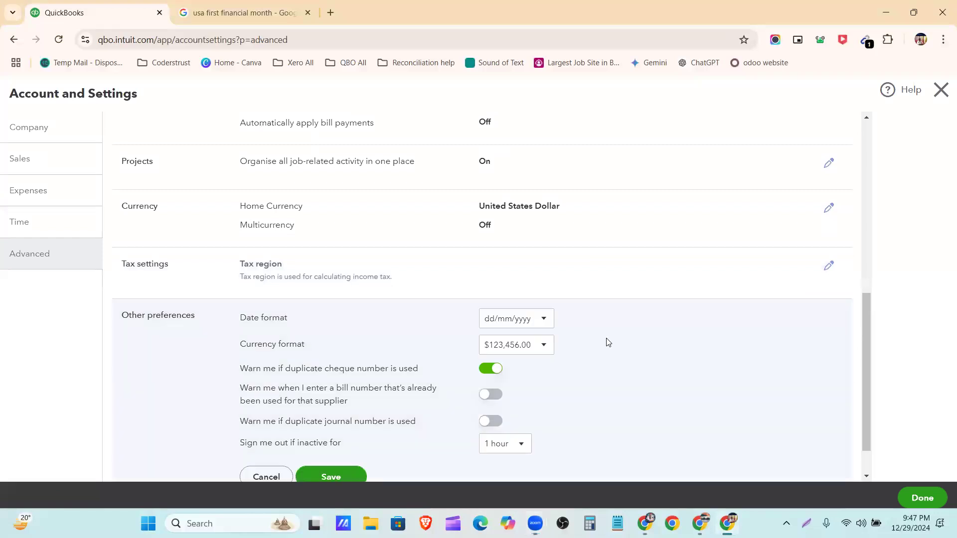
click(535, 325)
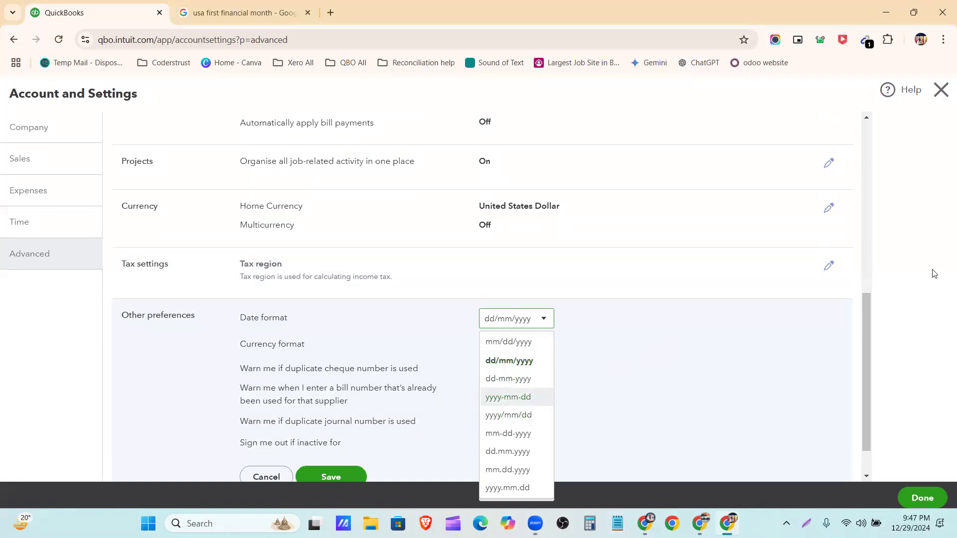
key(ctrl+minus)
scroll(575, 329, down, 1)
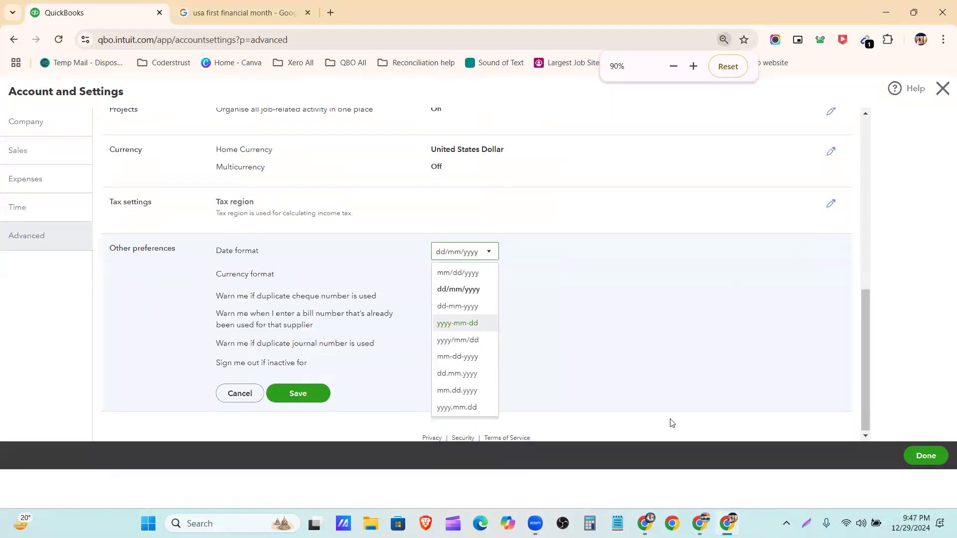
Look up the required date format in the Allergan Database document and return to the company settings.
click(645, 524)
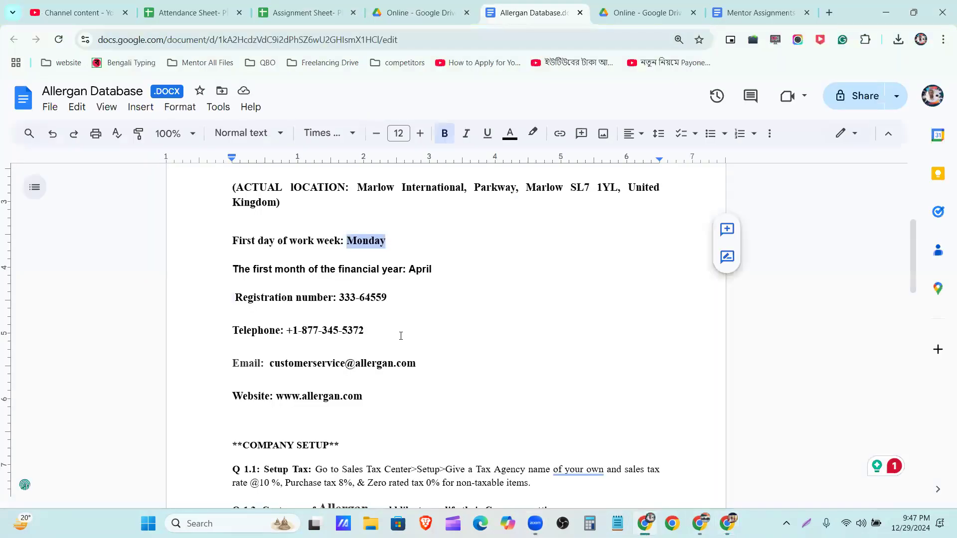
scroll(401, 335, down, 4)
scroll(401, 336, up, 7)
scroll(400, 335, down, 20)
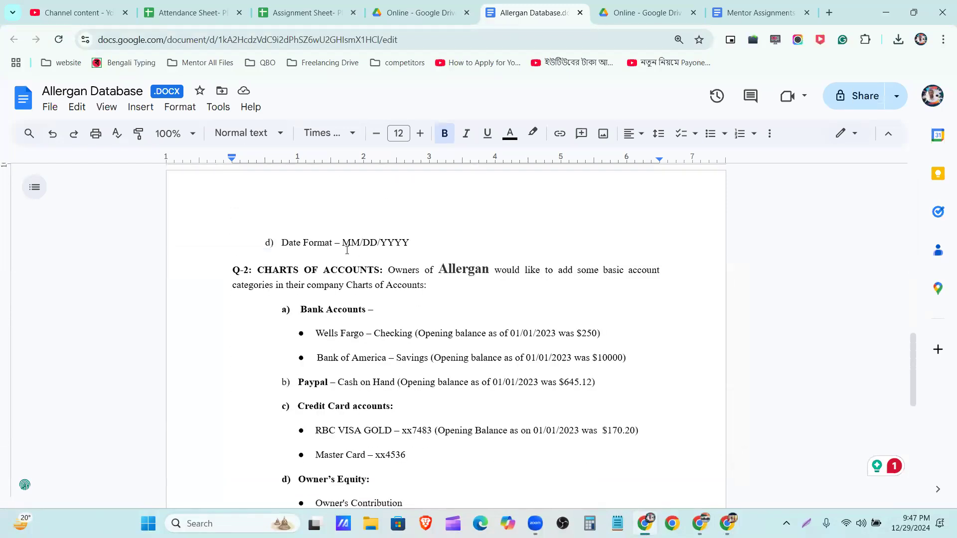
key(alt+Tab)
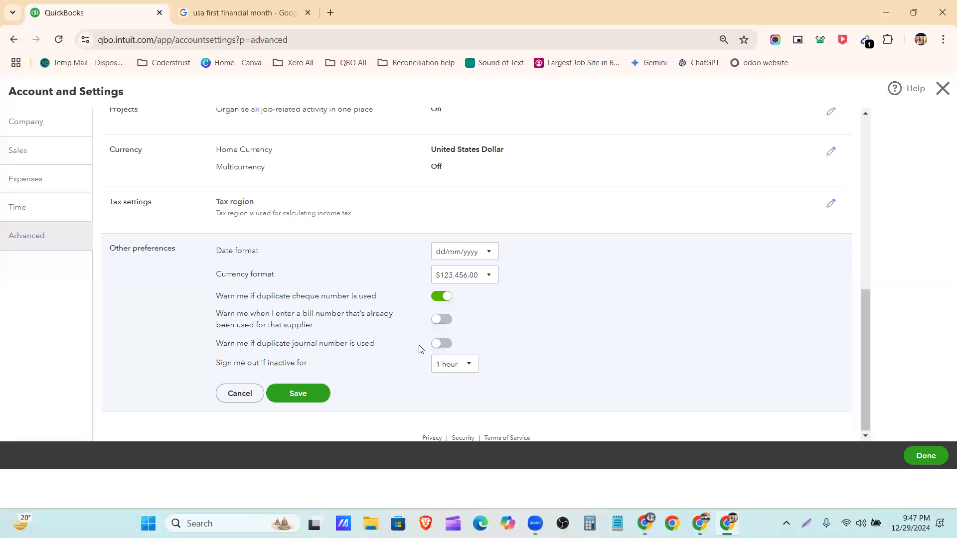
Set the date format to mm/dd/yyyy and check the currency format options, keeping $123,456.00.
click(490, 251)
click(472, 277)
click(487, 277)
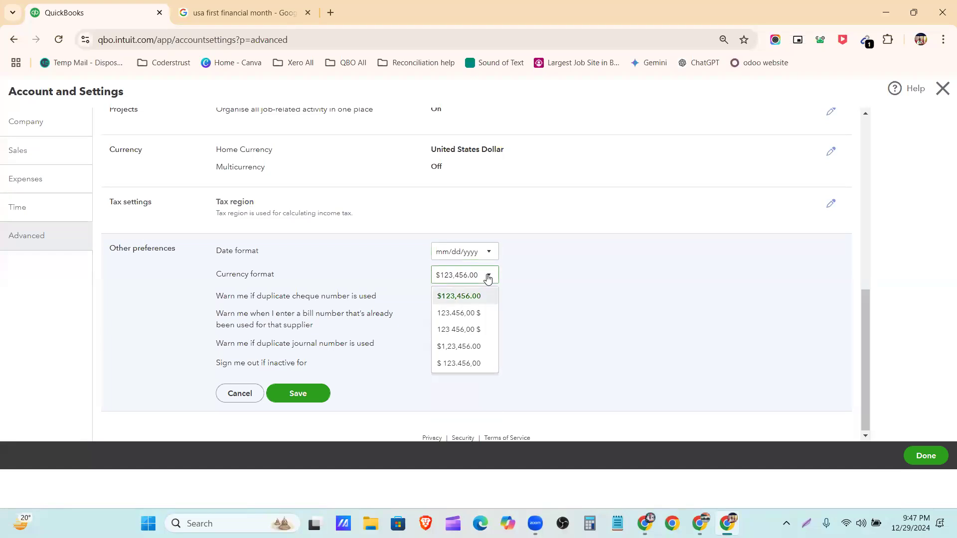
click(487, 277)
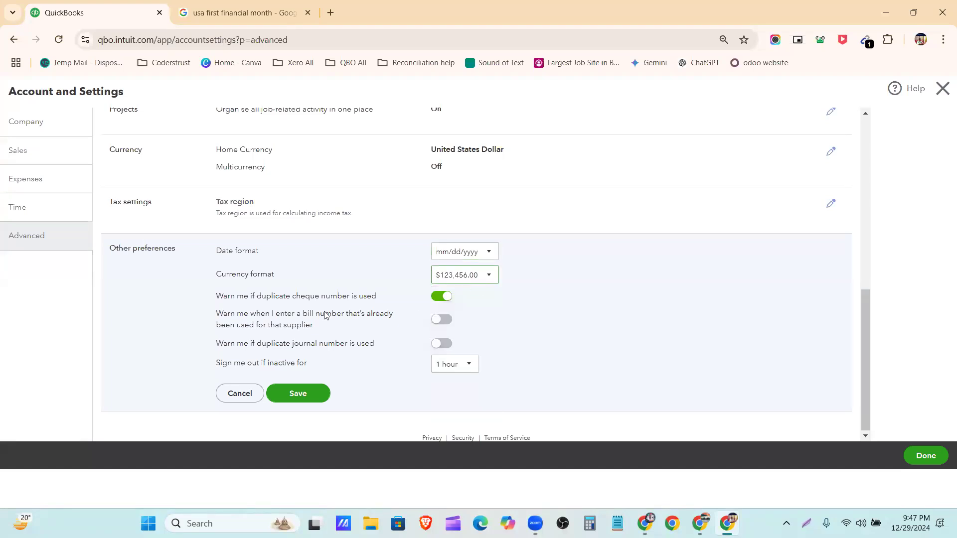
Turn on the warnings for reused supplier bill numbers and duplicate journal numbers, and view the inactivity sign-out options.
key(ctrl+plus)
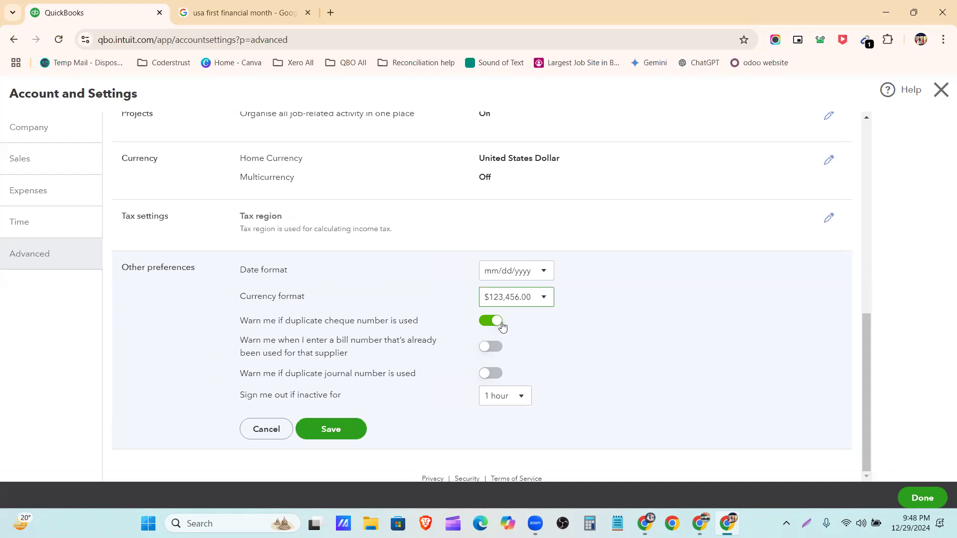
click(492, 349)
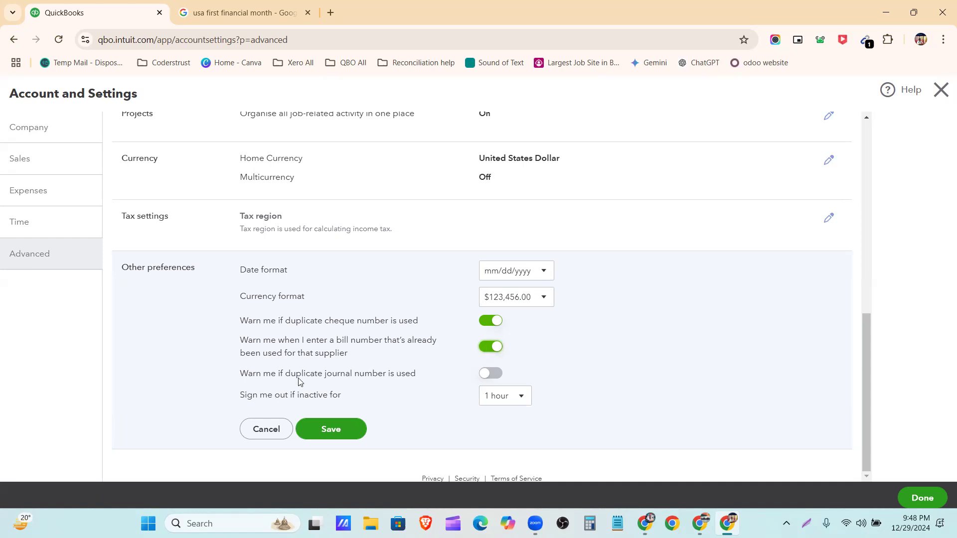
click(499, 375)
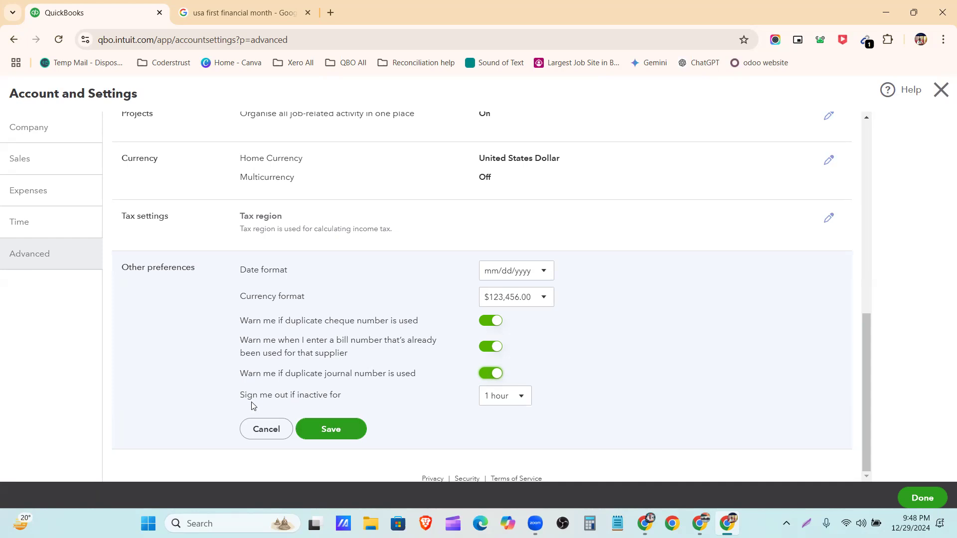
click(510, 402)
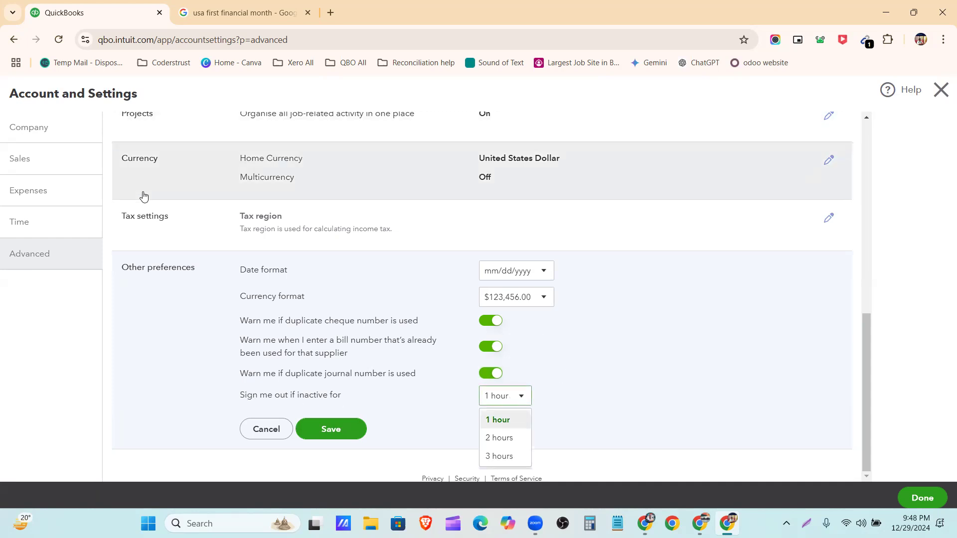
click(280, 14)
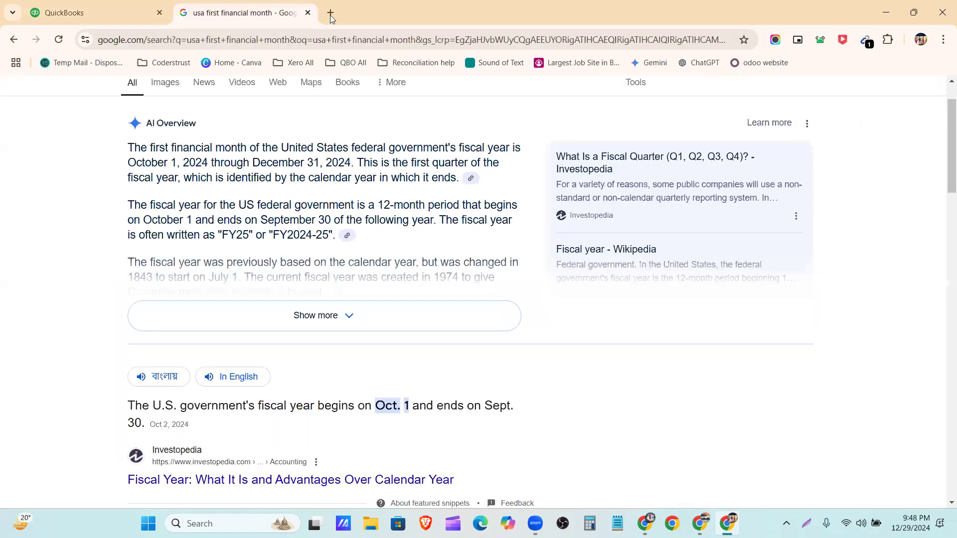
click(330, 15)
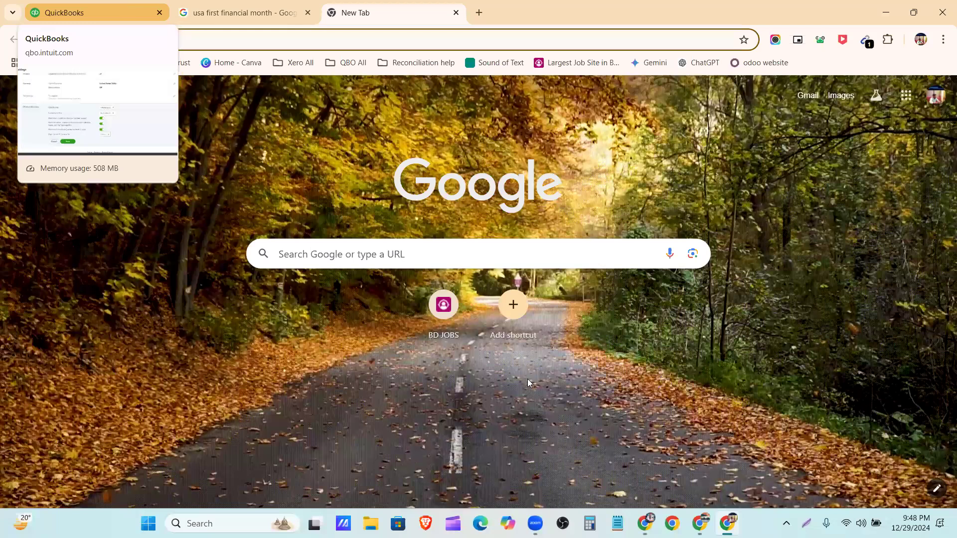
key(ctrl+Tab)
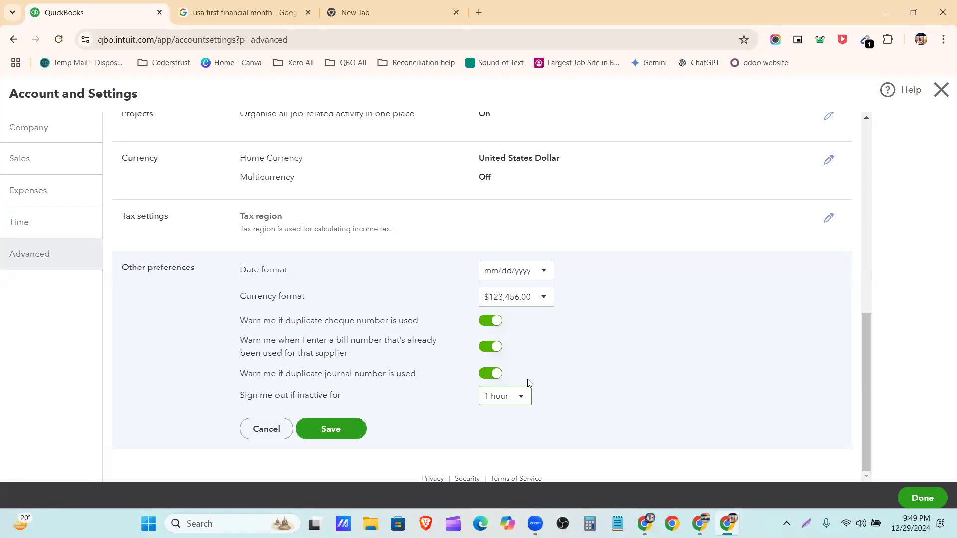
Save the other preferences and close Account and Settings.
click(325, 432)
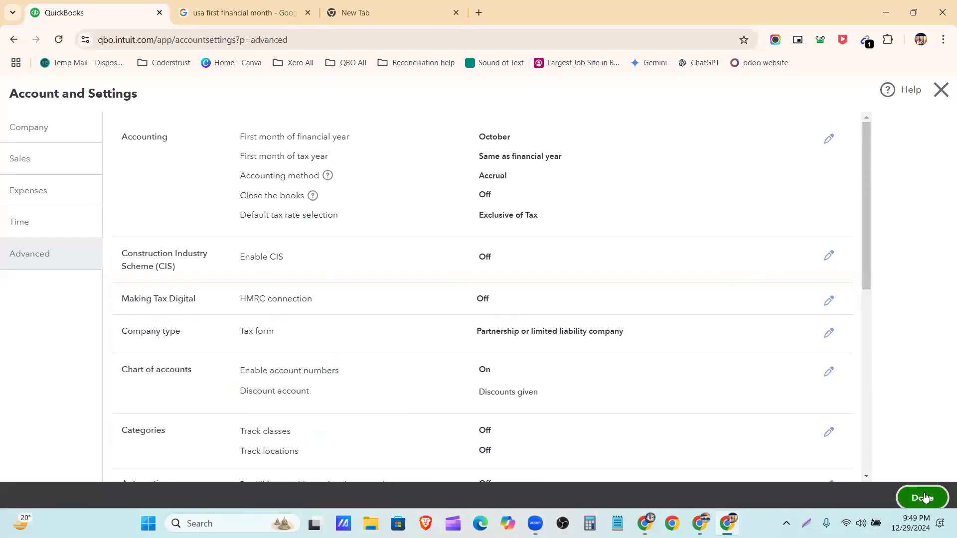
click(925, 497)
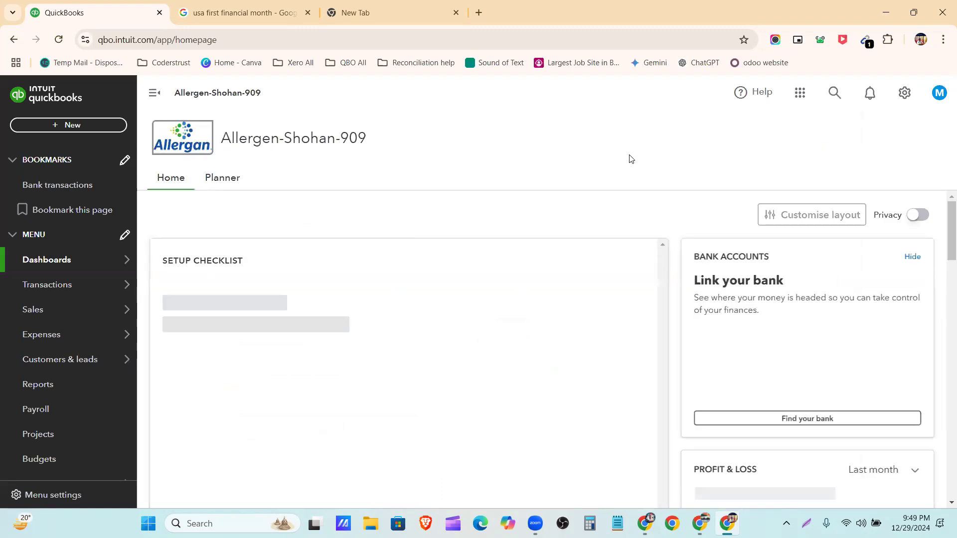
Reopen Account and Settings and review the company name, type, contact info and address sections.
click(905, 94)
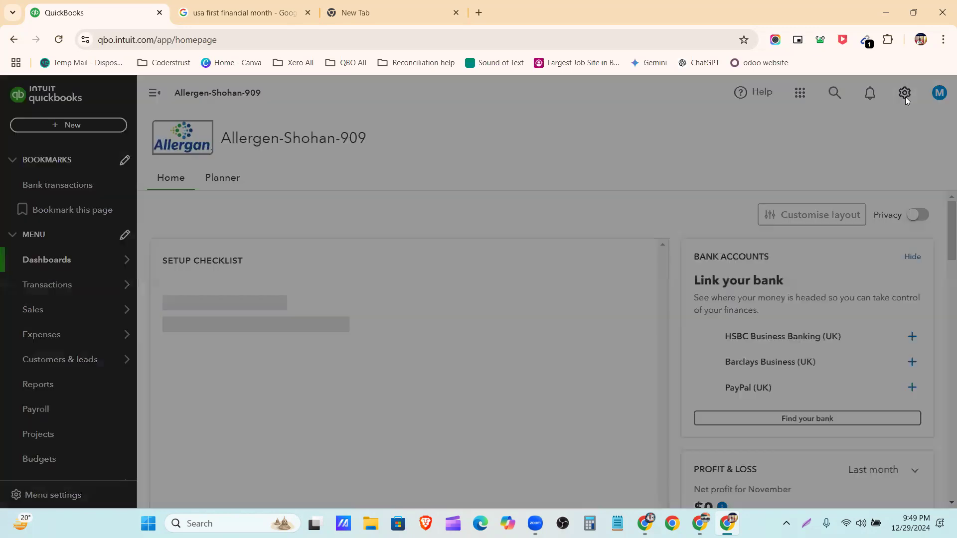
click(525, 169)
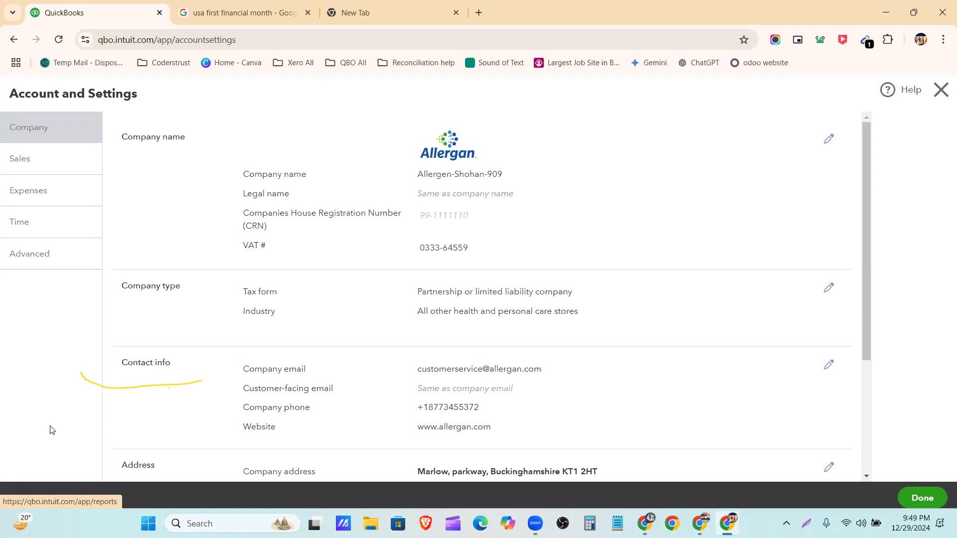
scroll(541, 246, down, 1)
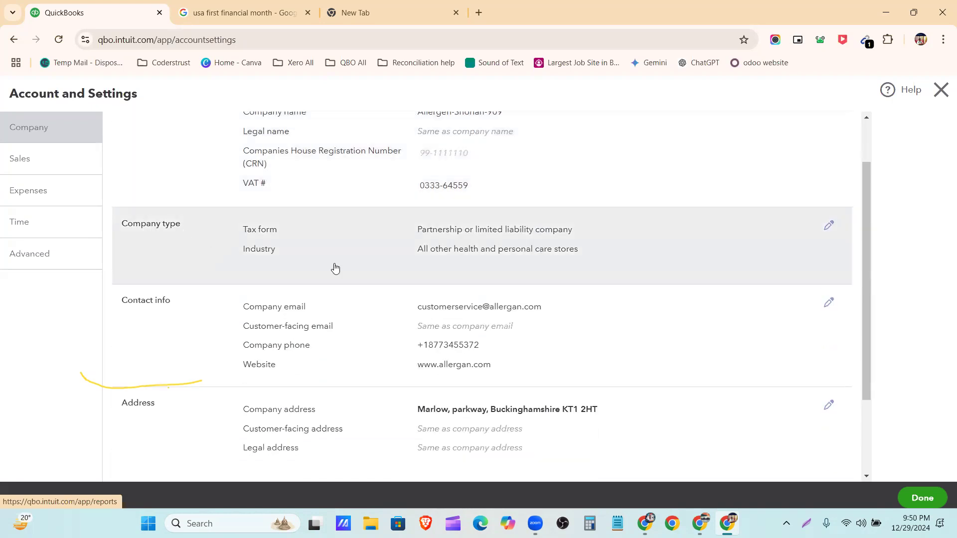
scroll(445, 245, down, 2)
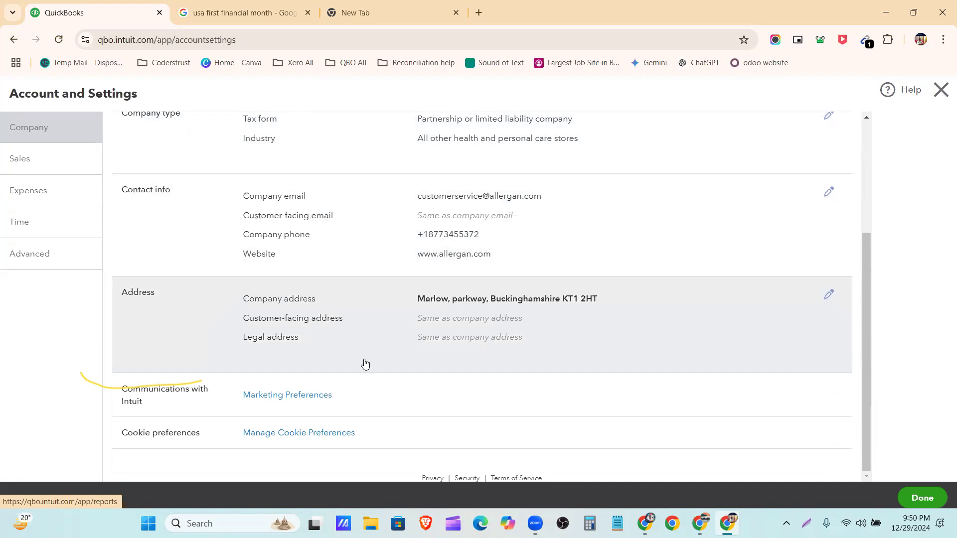
Review the Sales settings from form content to statements, followed by the Expenses and Time settings.
click(51, 170)
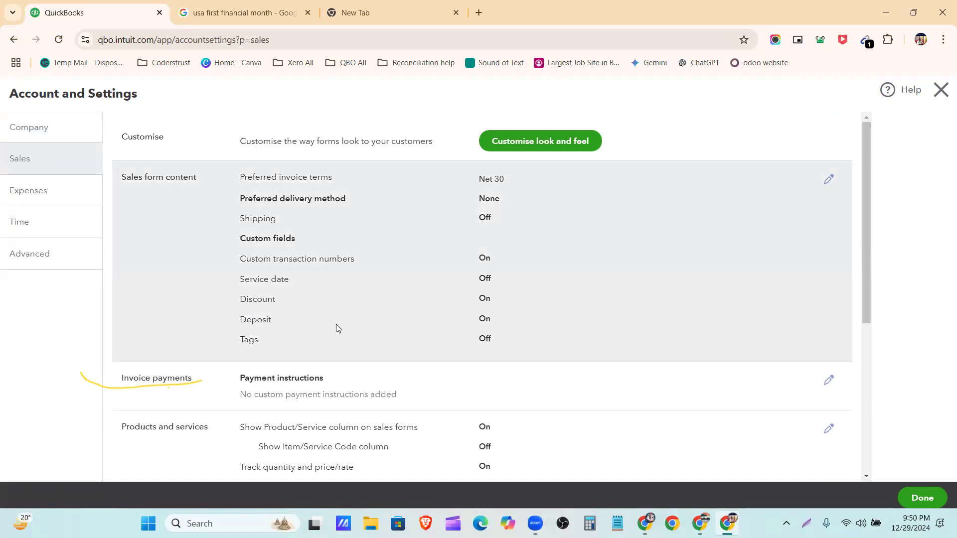
scroll(399, 301, down, 1)
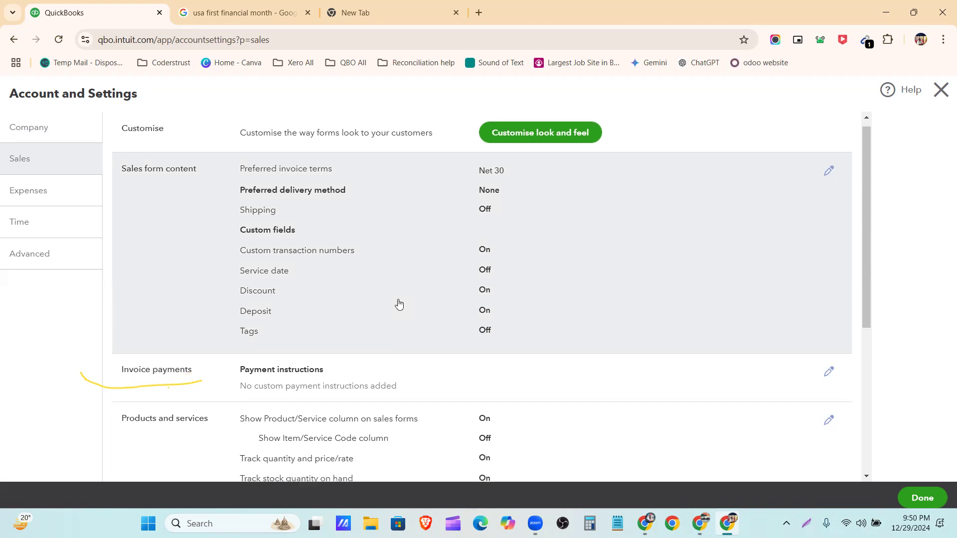
scroll(398, 301, down, 1)
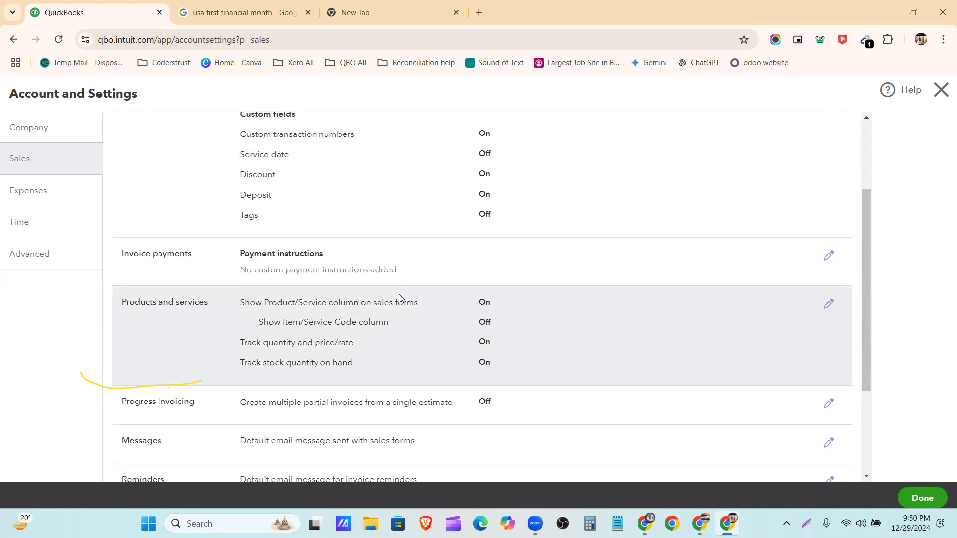
scroll(401, 298, down, 1)
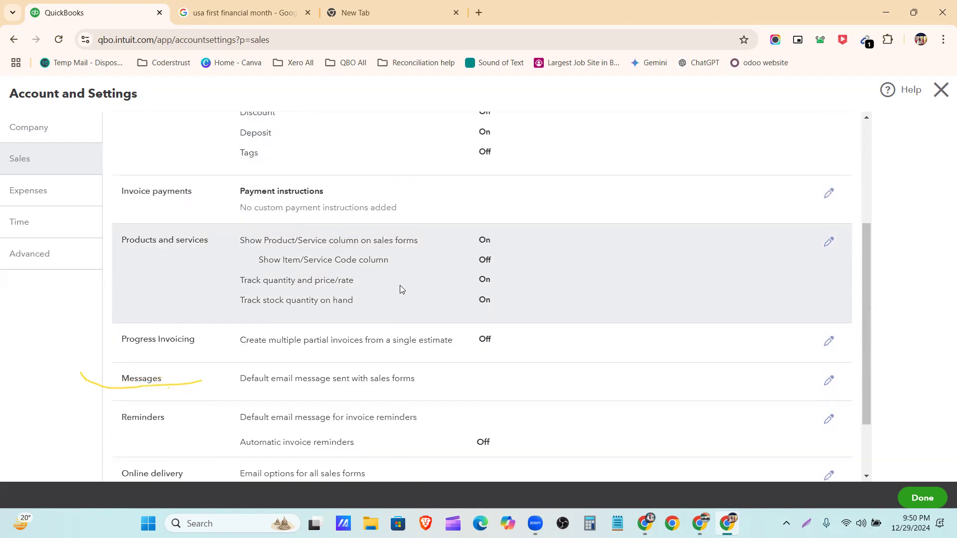
scroll(401, 292, down, 2)
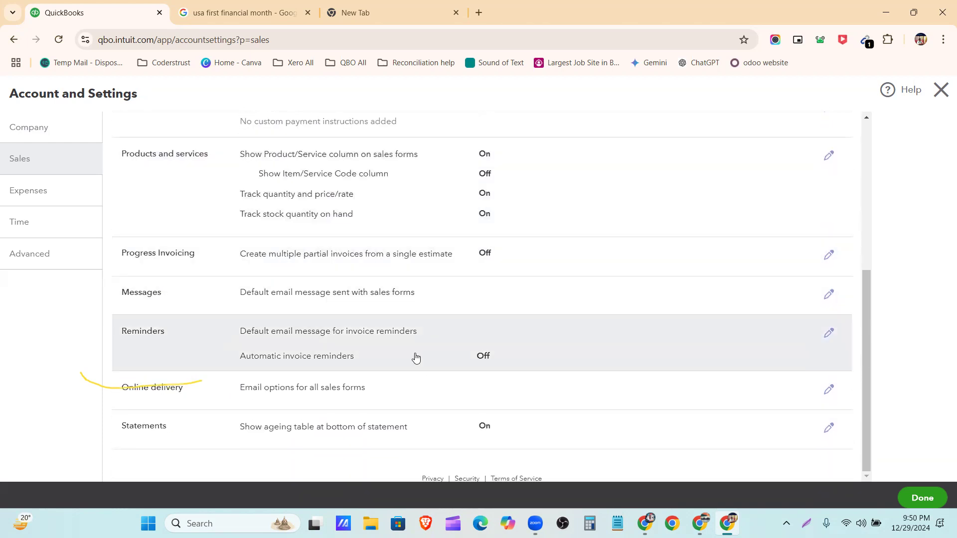
click(39, 198)
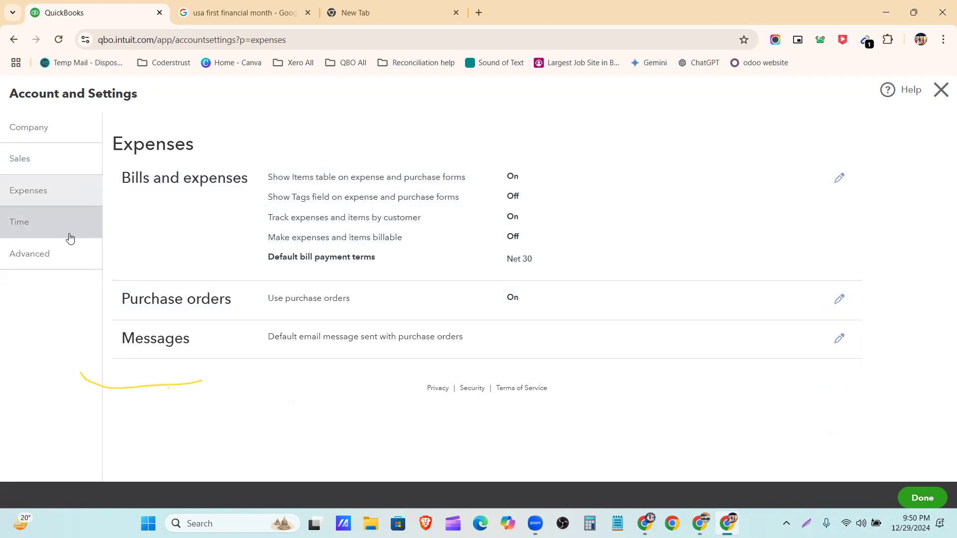
click(70, 238)
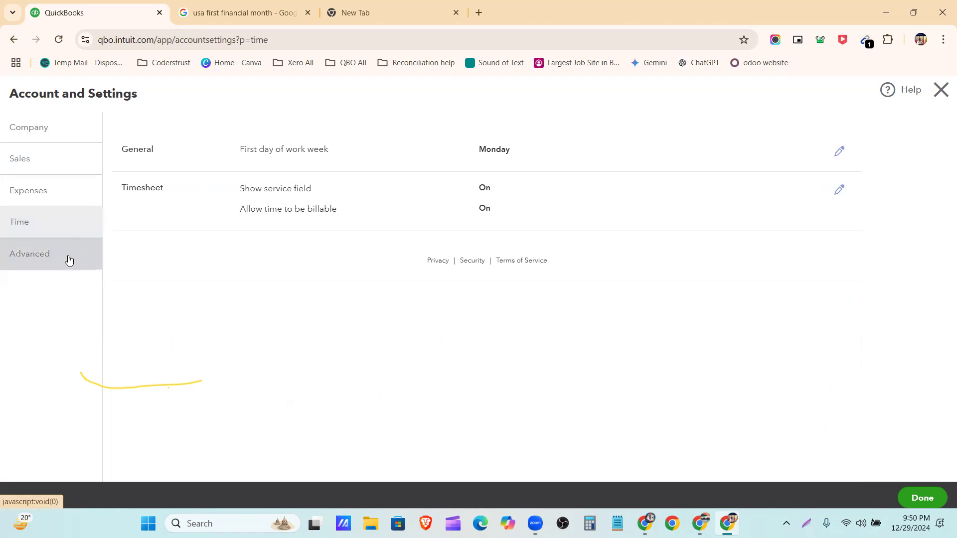
Review the Advanced settings from accounting and chart of accounts through automation and currency to other preferences.
click(69, 260)
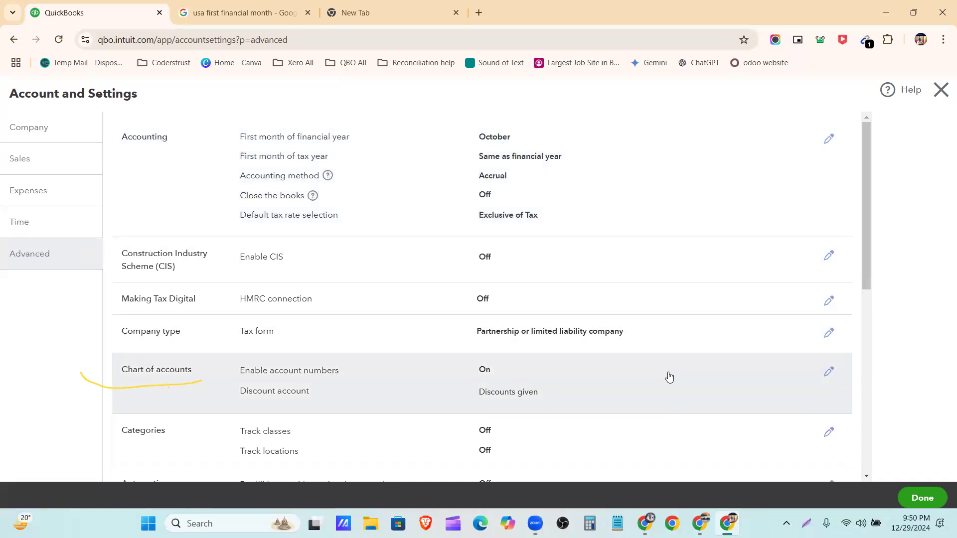
scroll(670, 377, down, 3)
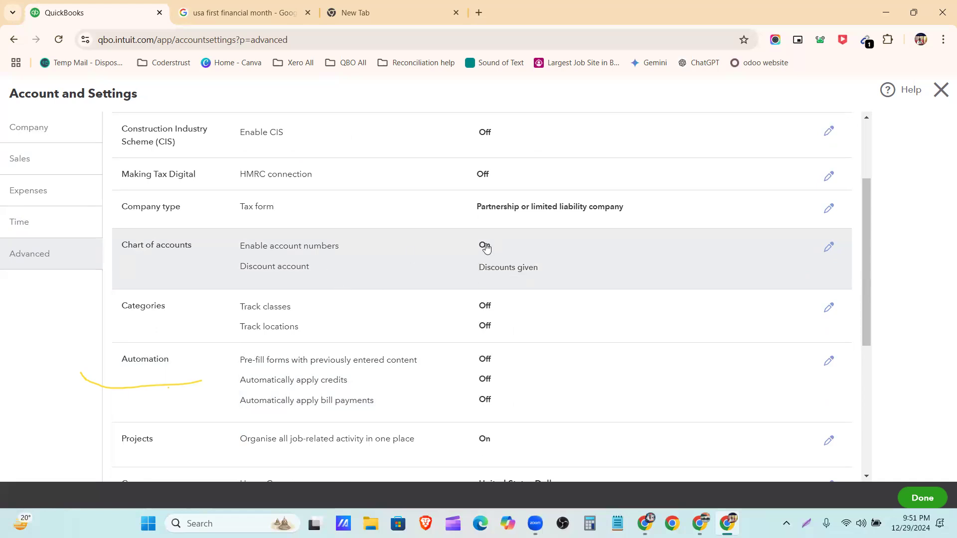
scroll(348, 374, down, 3)
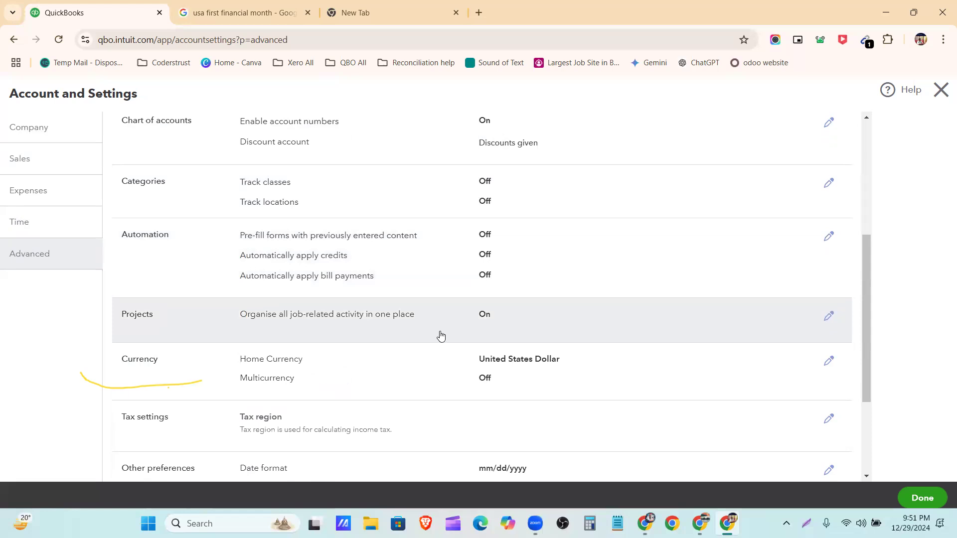
scroll(447, 327, down, 1)
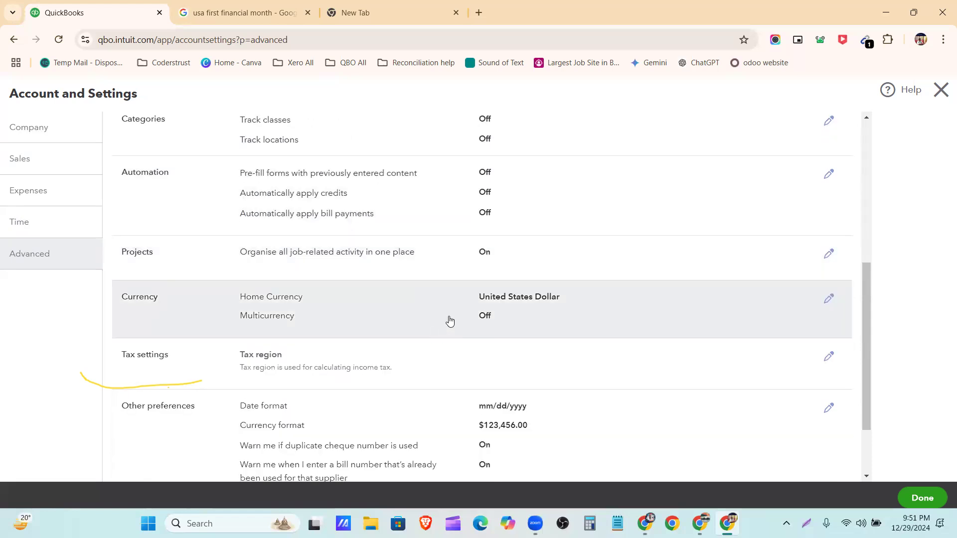
scroll(450, 320, down, 2)
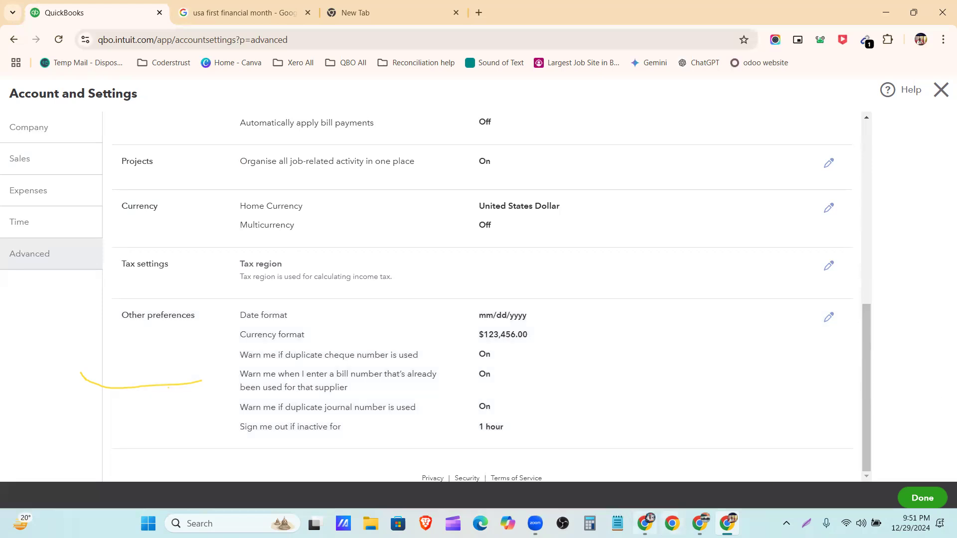
Switch to the Mentor Assignments document in Google Docs and review the QuickBooks Assignment-1 tasks, from company settings to invoice customization.
click(588, 459)
click(408, 13)
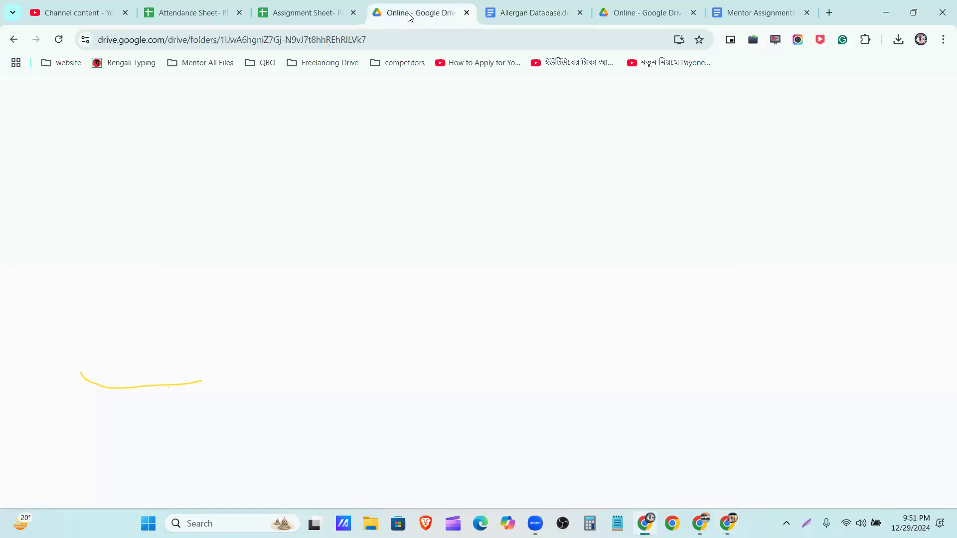
click(760, 8)
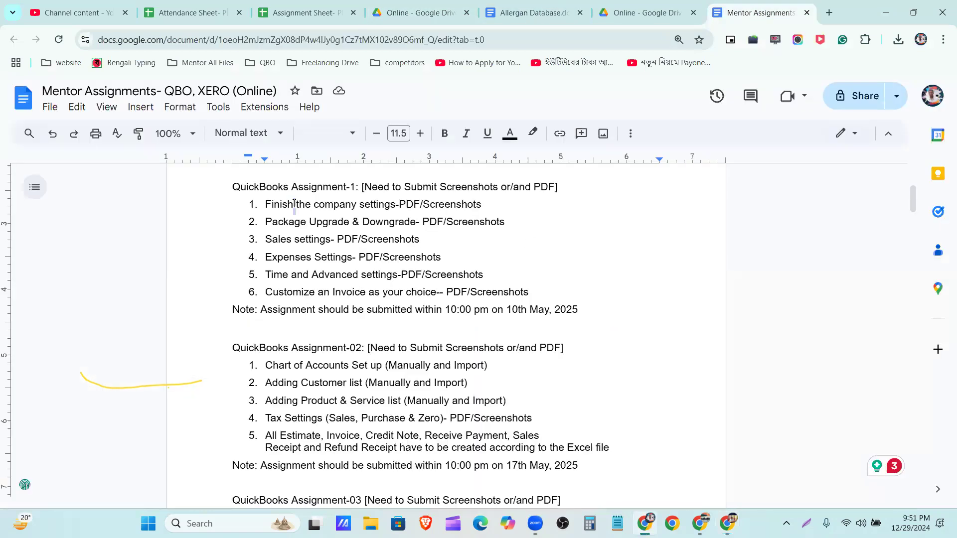
triple_click(328, 205)
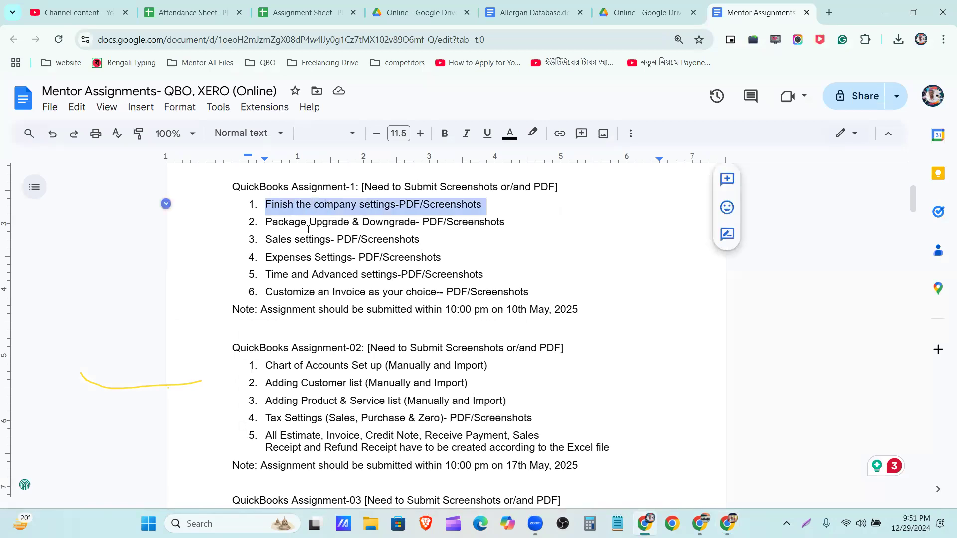
triple_click(319, 242)
double_click(318, 241)
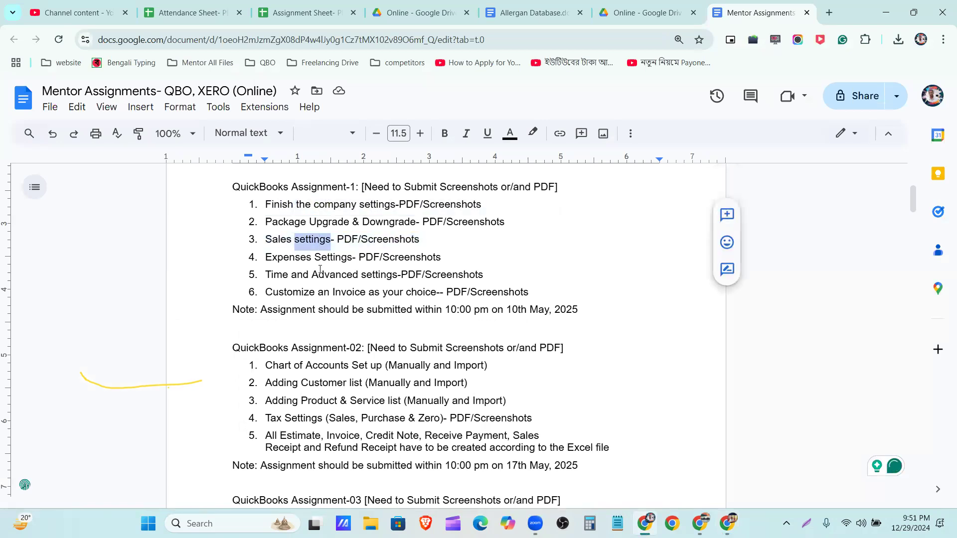
triple_click(330, 258)
double_click(333, 275)
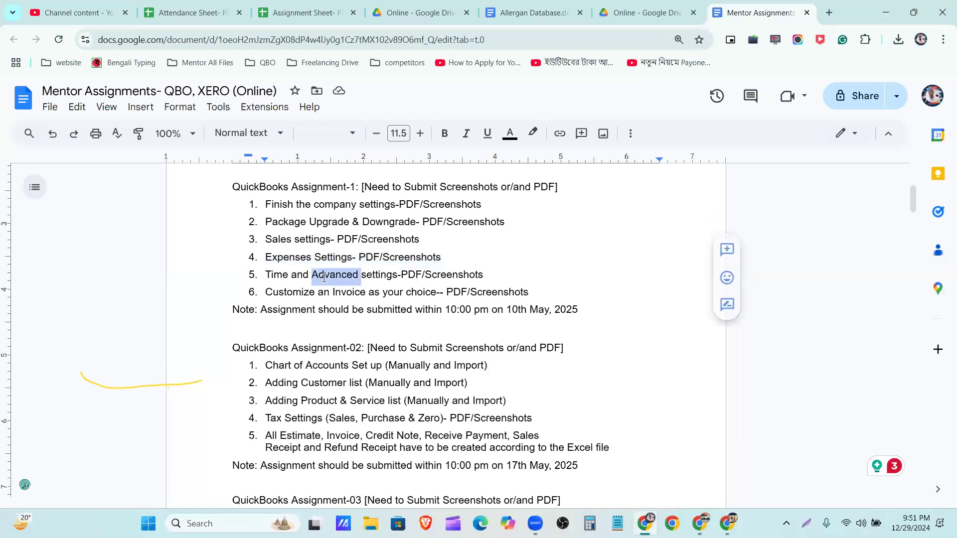
triple_click(326, 293)
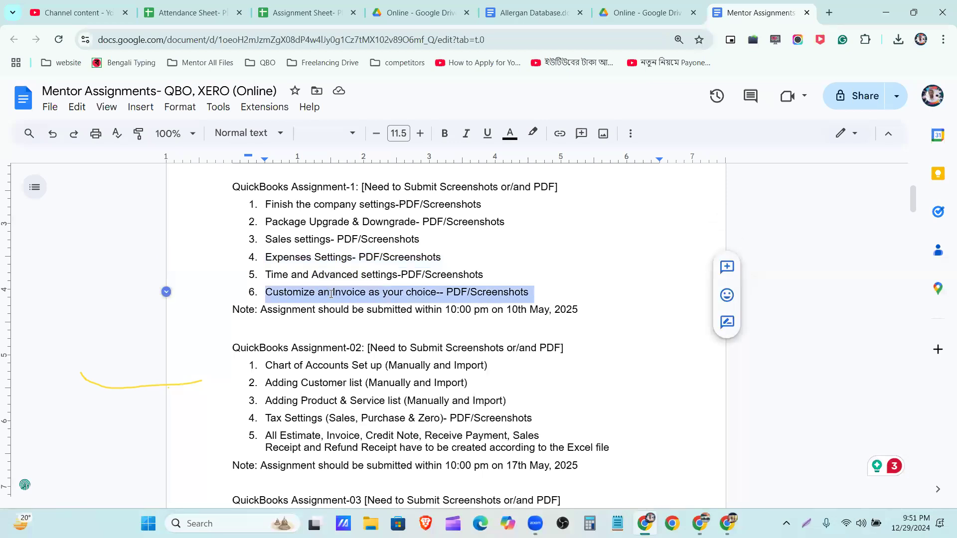
double_click(332, 222)
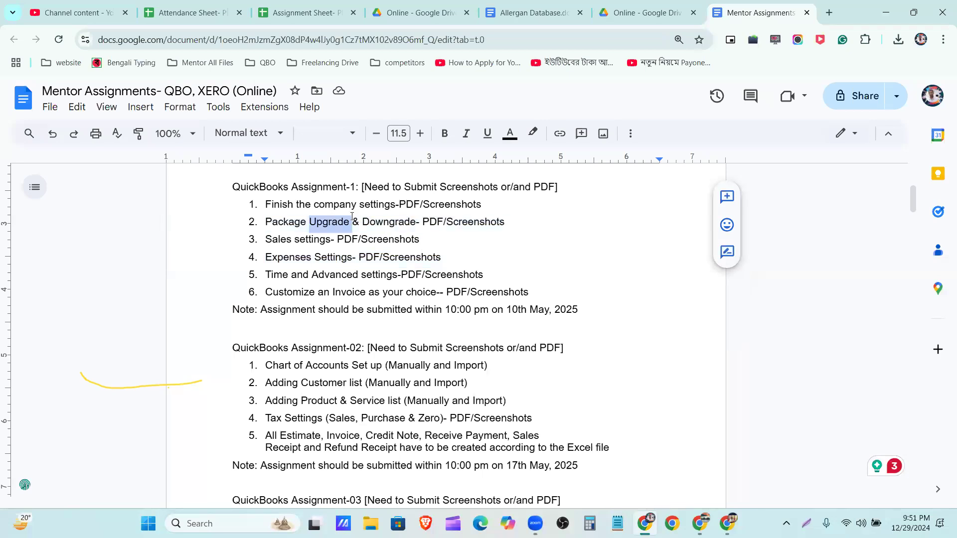
Return to the QuickBooks browser window and load quickbooks.intuit.com/uk in the empty new tab.
click(733, 527)
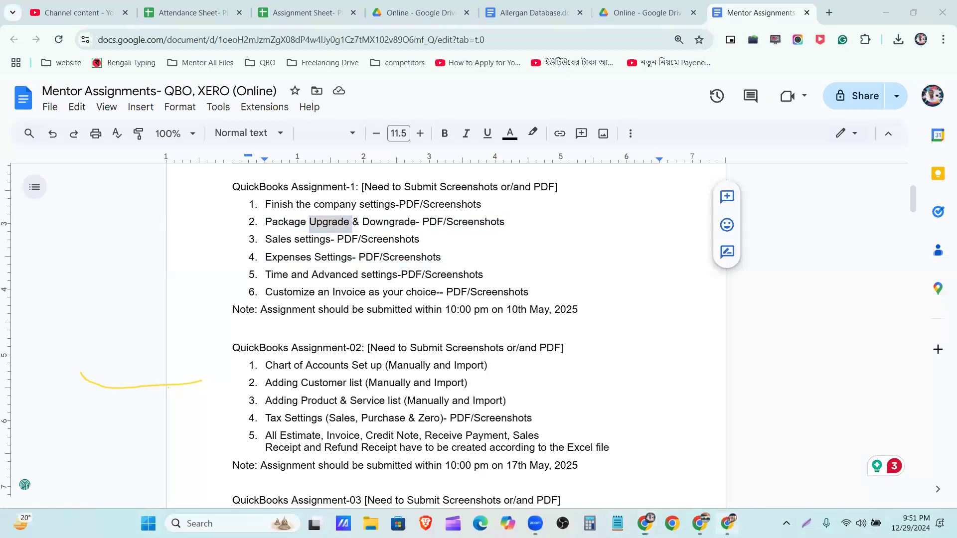
click(385, 11)
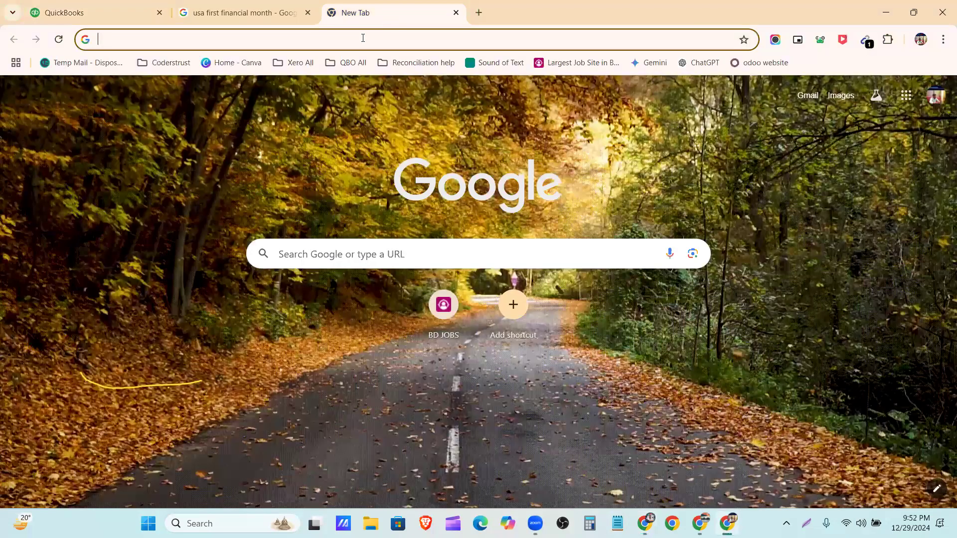
click(363, 38)
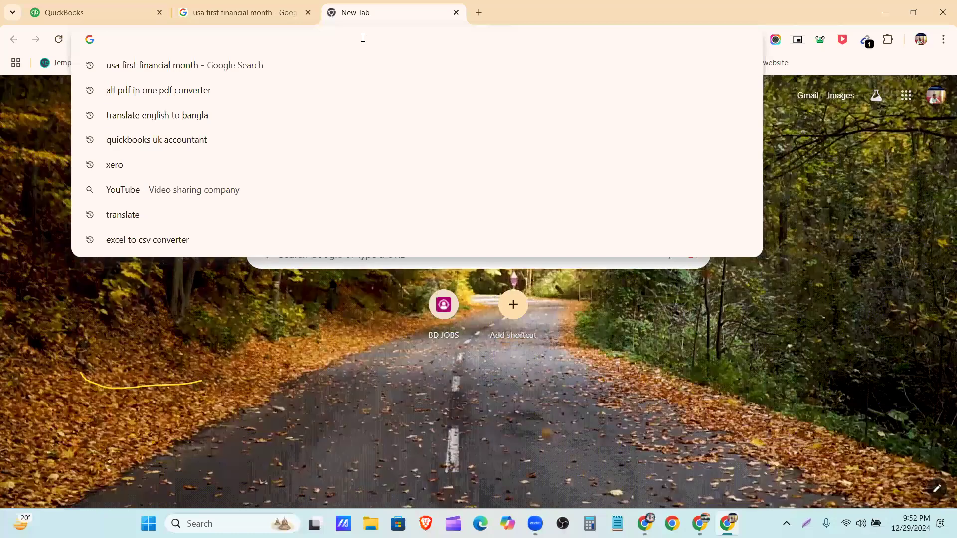
text(qui)
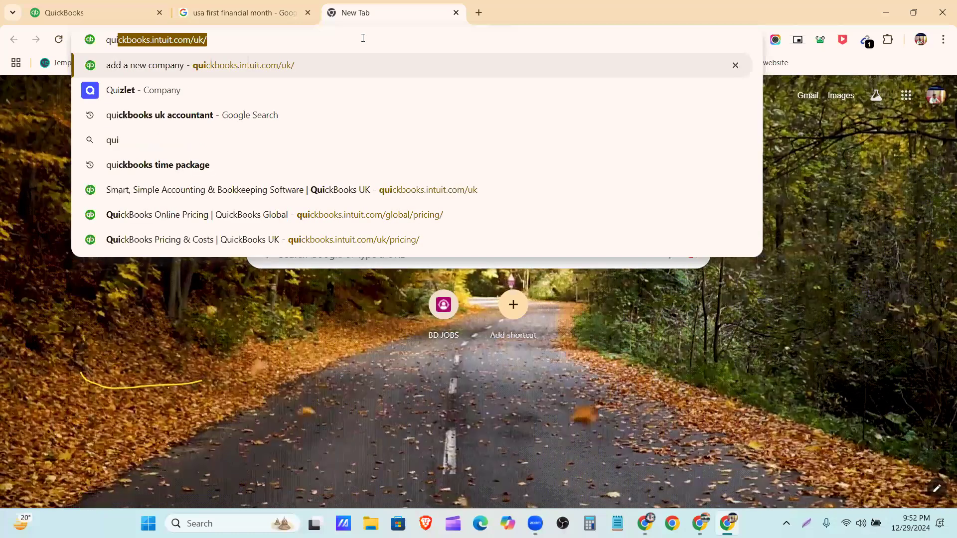
text(ckb)
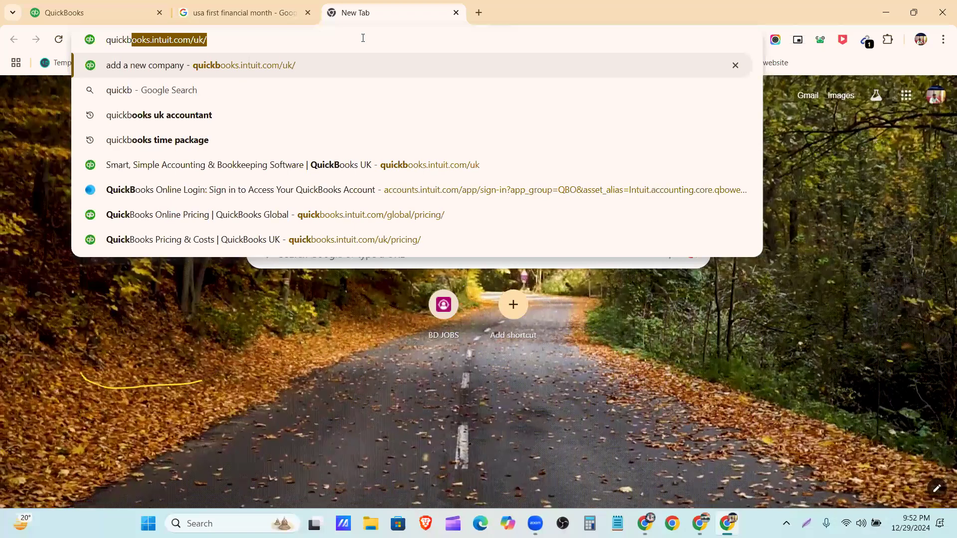
text(ook)
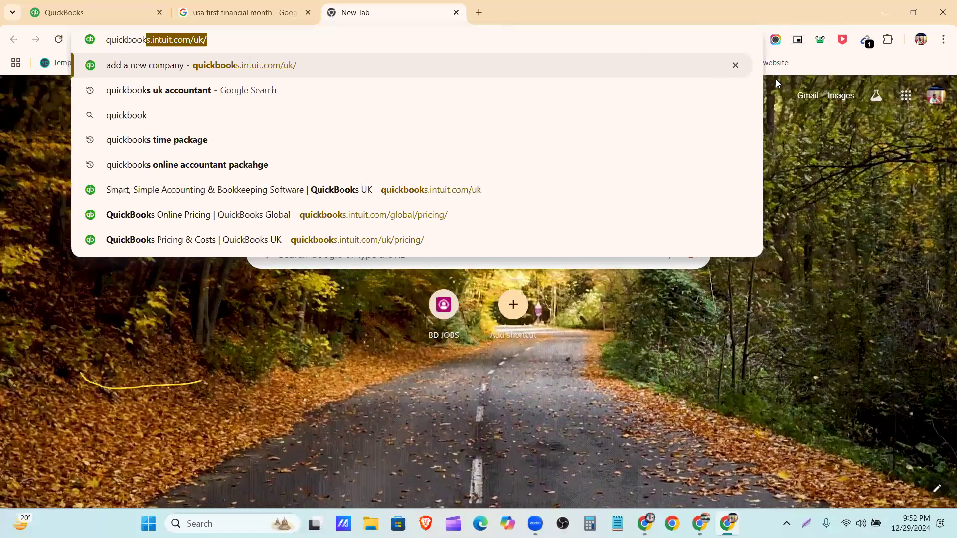
key(Return)
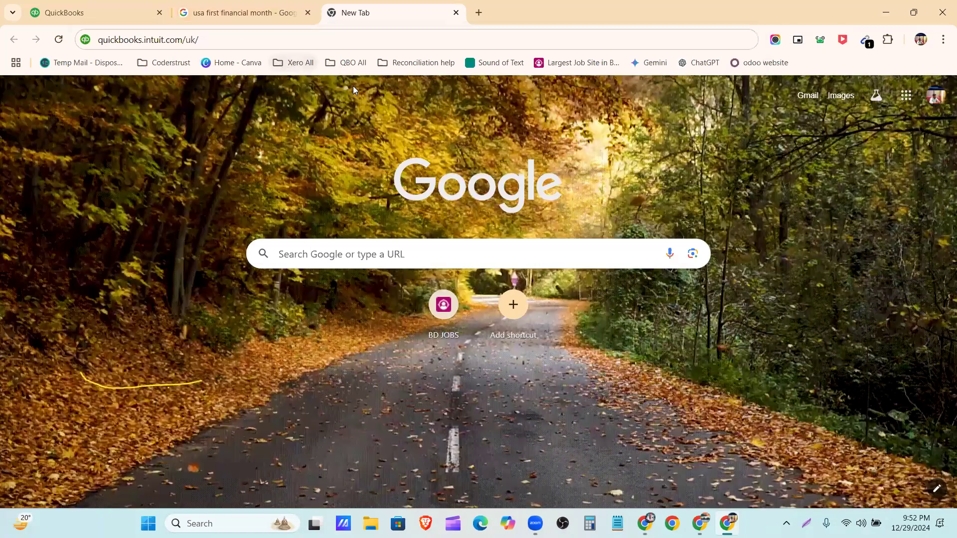
click(346, 62)
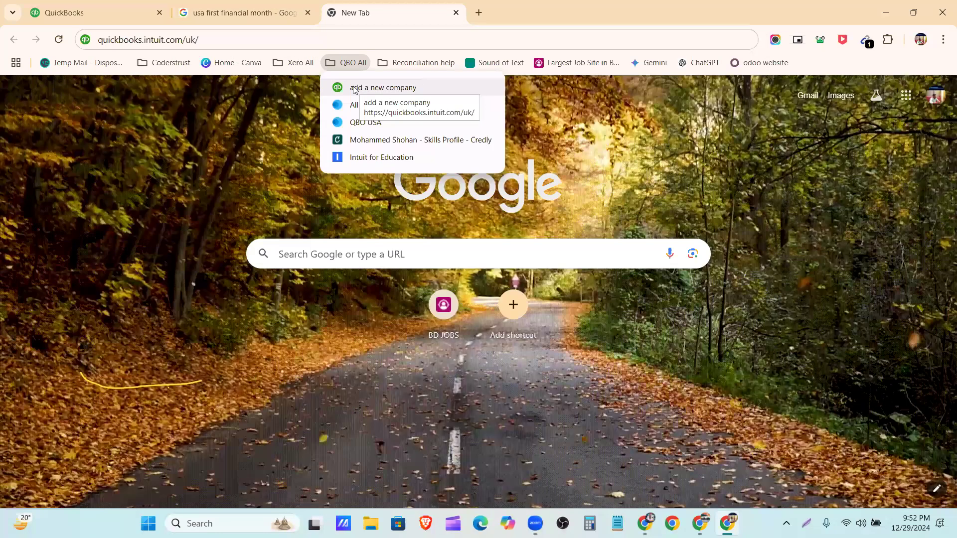
click(355, 88)
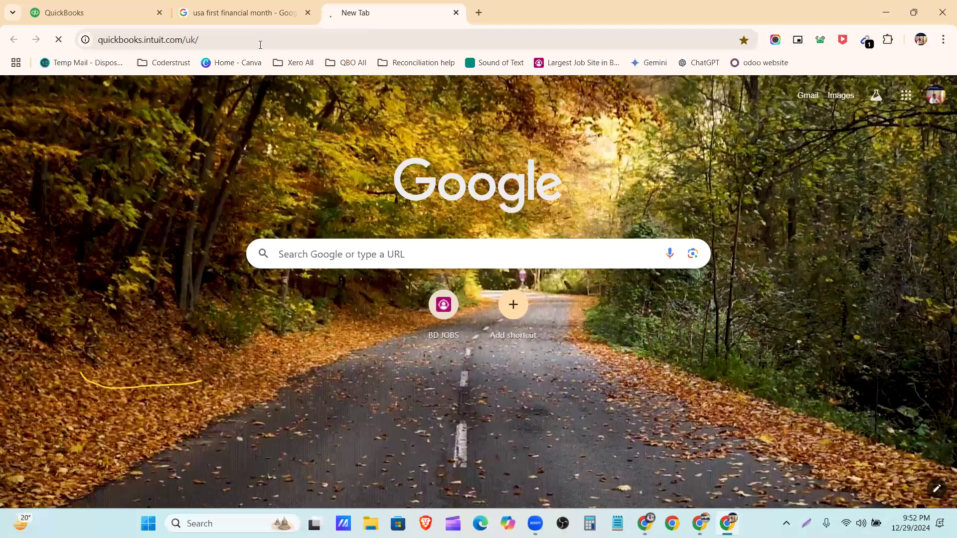
Go to the QuickBooks UK pricing page and show the plans for the Limited company business type.
scroll(299, 224, down, 9)
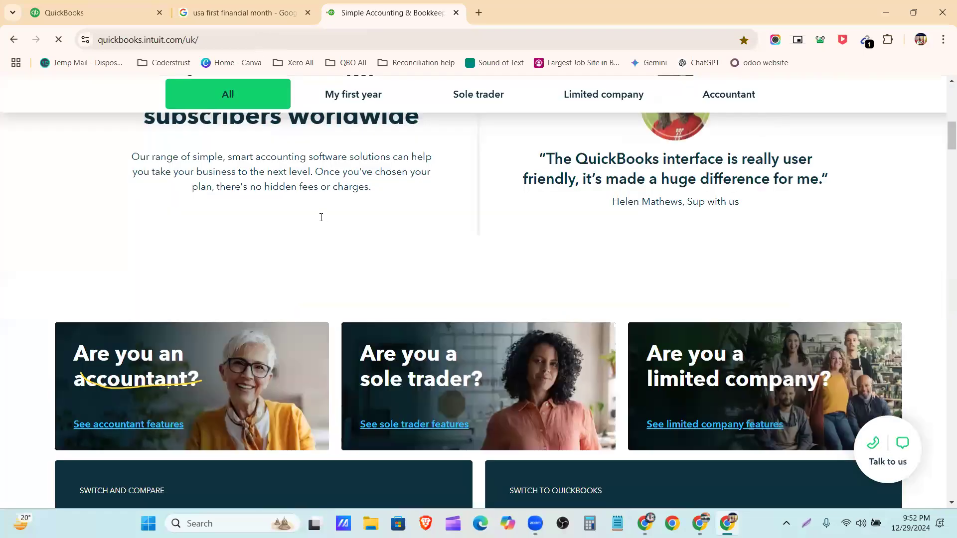
scroll(321, 216, up, 5)
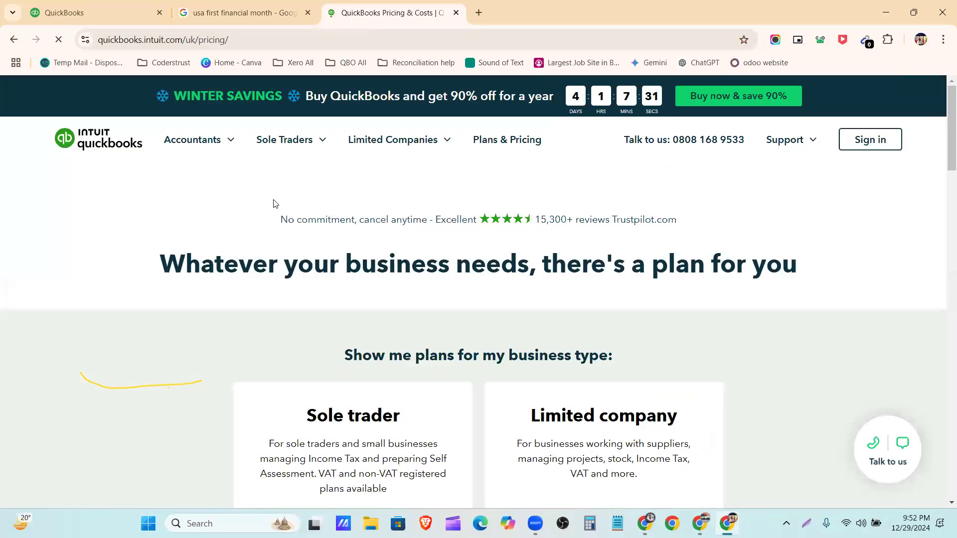
scroll(457, 252, down, 4)
scroll(468, 393, up, 4)
scroll(445, 400, down, 4)
scroll(449, 389, down, 6)
scroll(530, 366, up, 6)
click(590, 396)
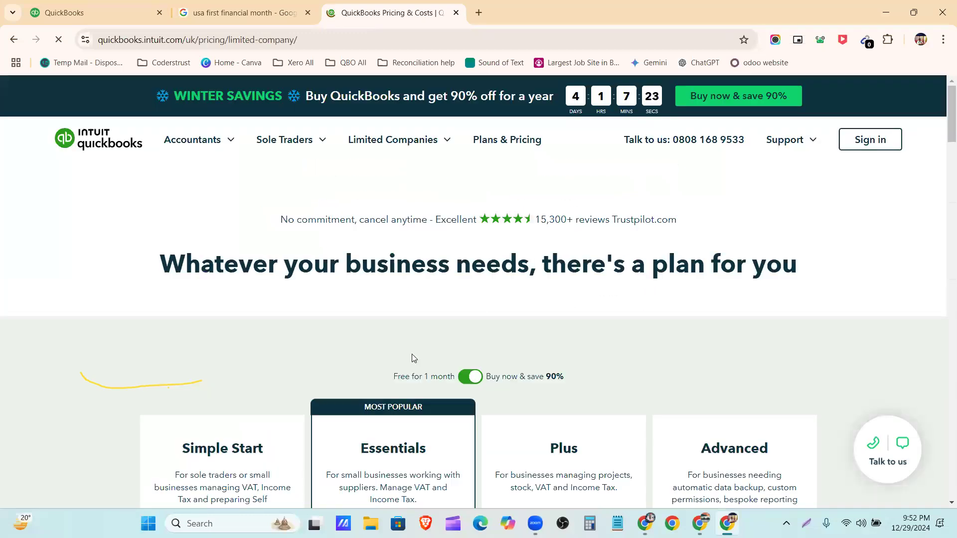
Examine the names and annual prices of the Simple Start, Essentials, Plus and Advanced plans.
scroll(449, 324, down, 3)
scroll(224, 344, down, 2)
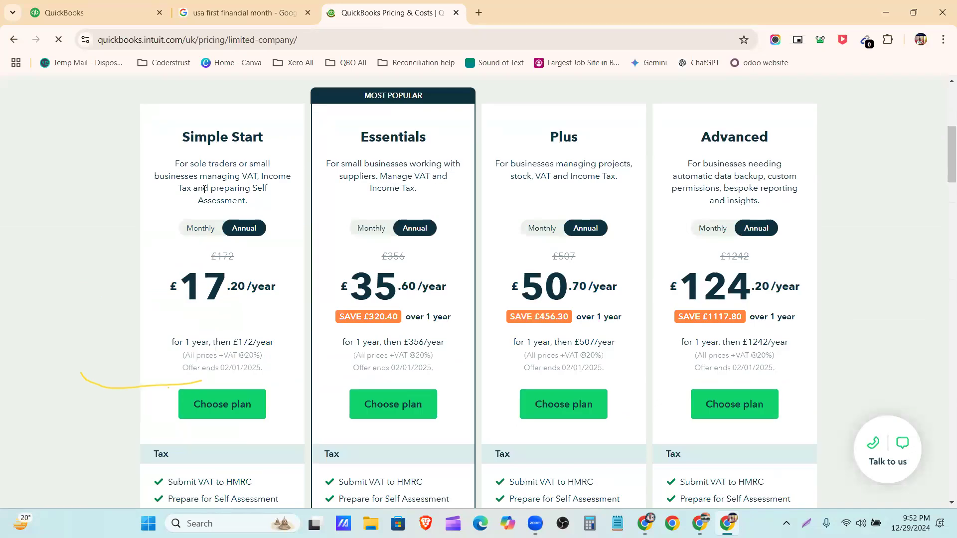
drag(180, 138, 439, 133)
drag(551, 139, 583, 137)
drag(699, 137, 777, 145)
scroll(543, 291, up, 3)
scroll(544, 292, down, 8)
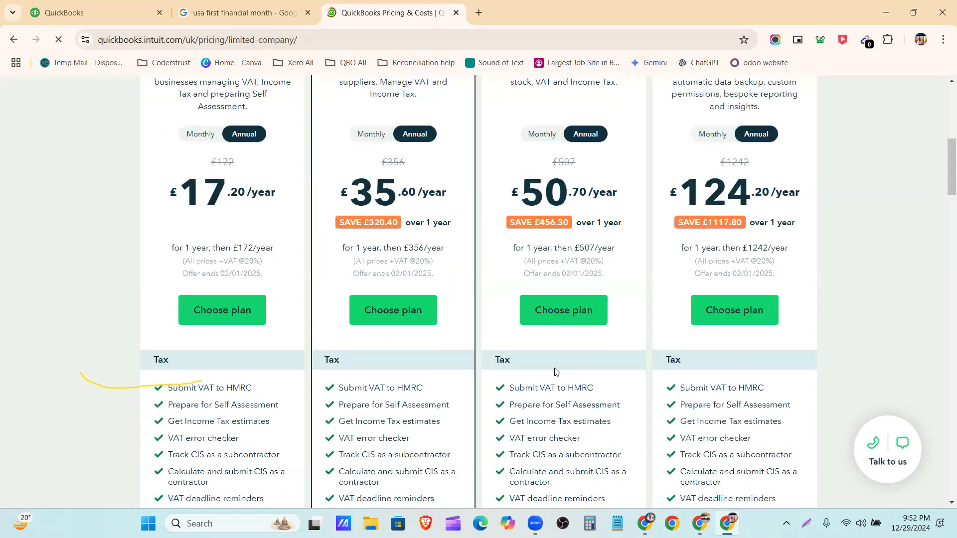
scroll(551, 337, up, 4)
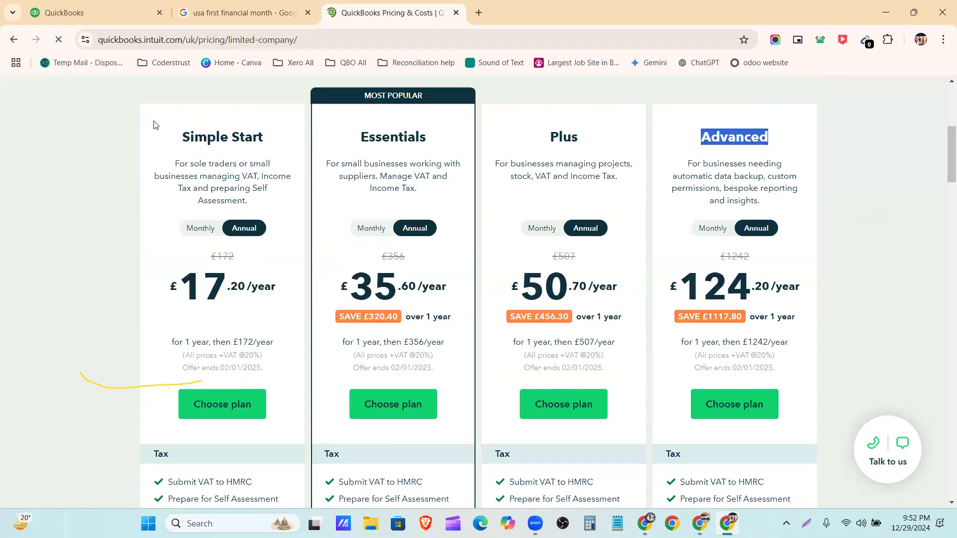
Compare the four plans' features across tax, setup and support, everyday admin, employees and projects, and advanced functionality.
scroll(541, 204, down, 3)
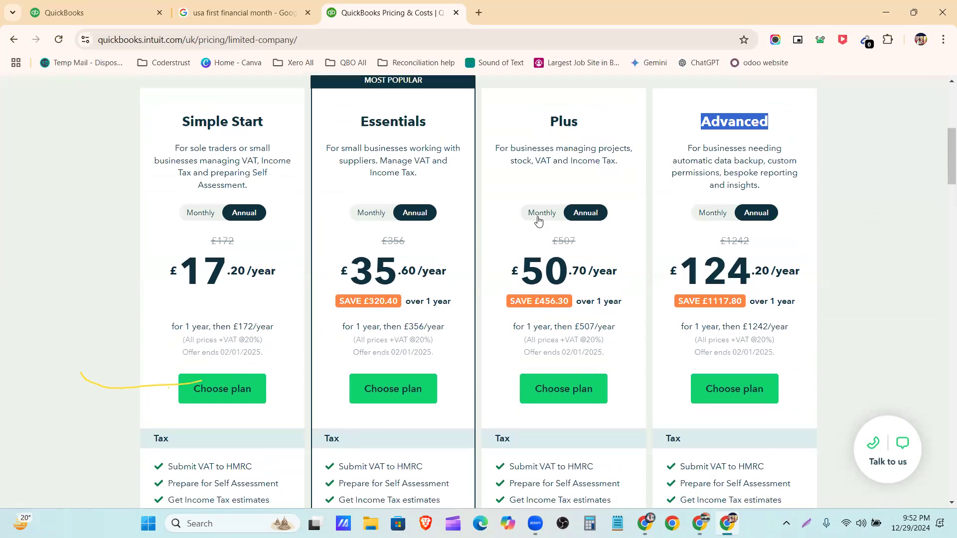
scroll(820, 324, down, 3)
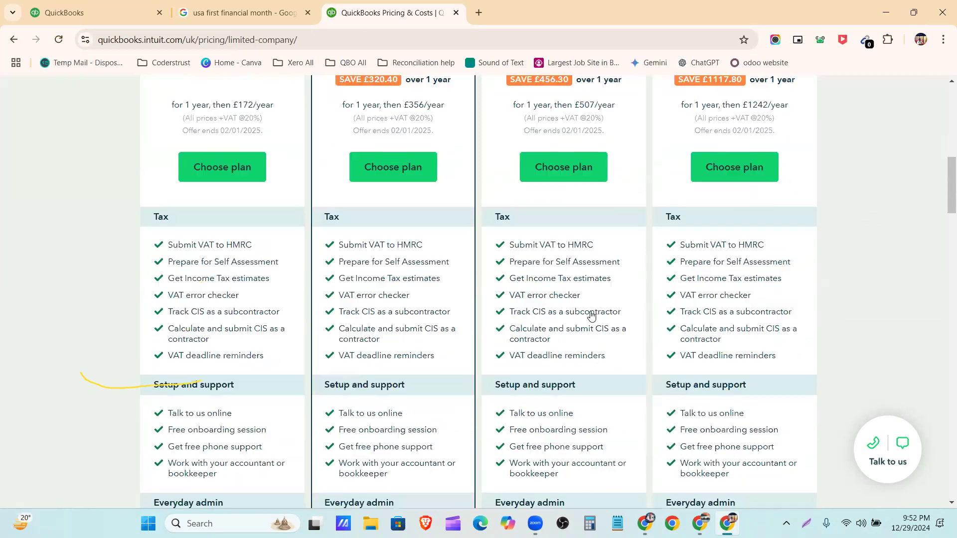
scroll(688, 276, down, 3)
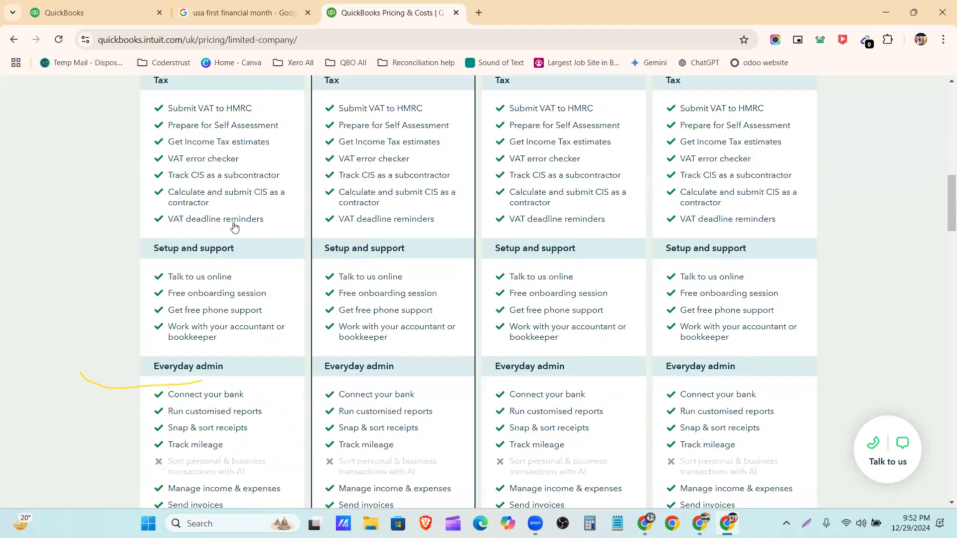
scroll(532, 357, down, 5)
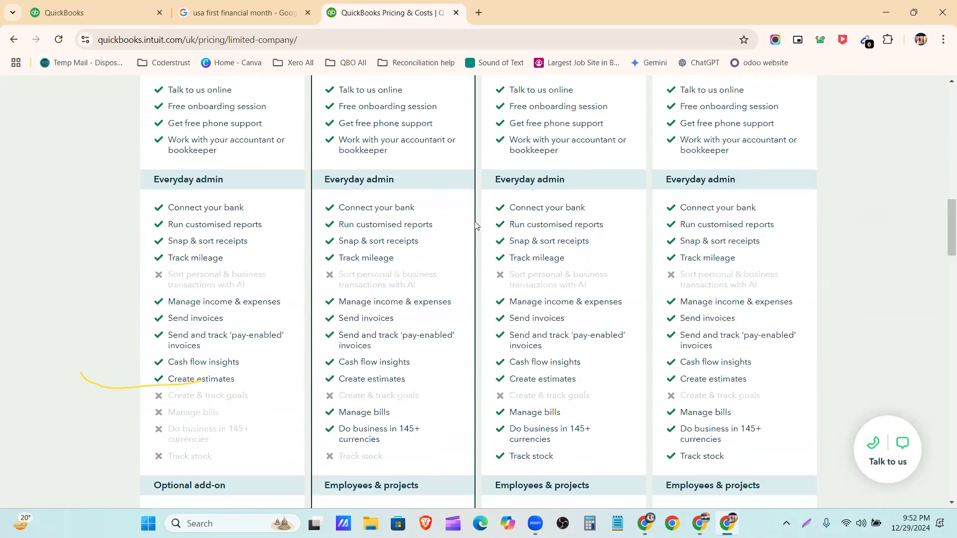
scroll(653, 236, down, 3)
scroll(548, 309, down, 1)
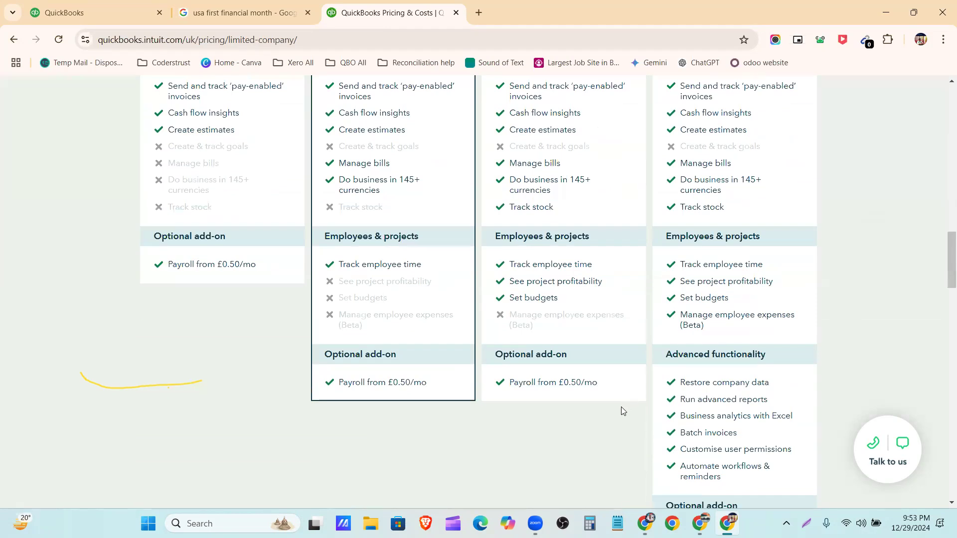
scroll(621, 406, up, 15)
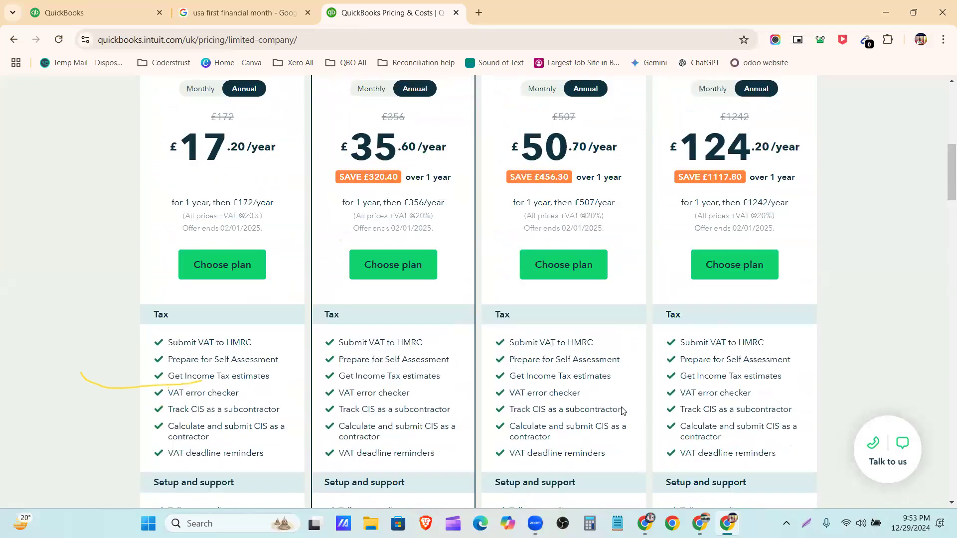
scroll(623, 410, up, 3)
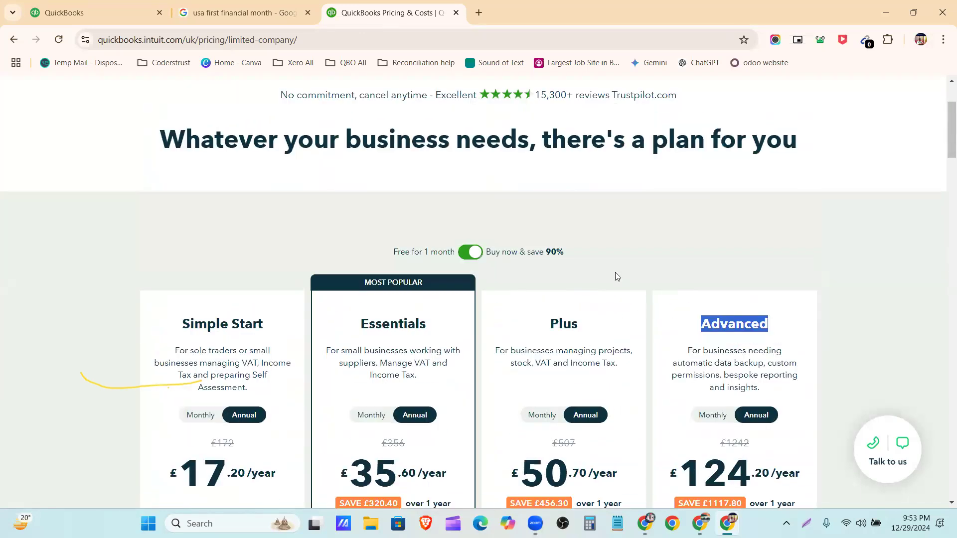
Review the Plus plan's price and feature list again alongside the other plans, down to the optional add-ons.
click(600, 316)
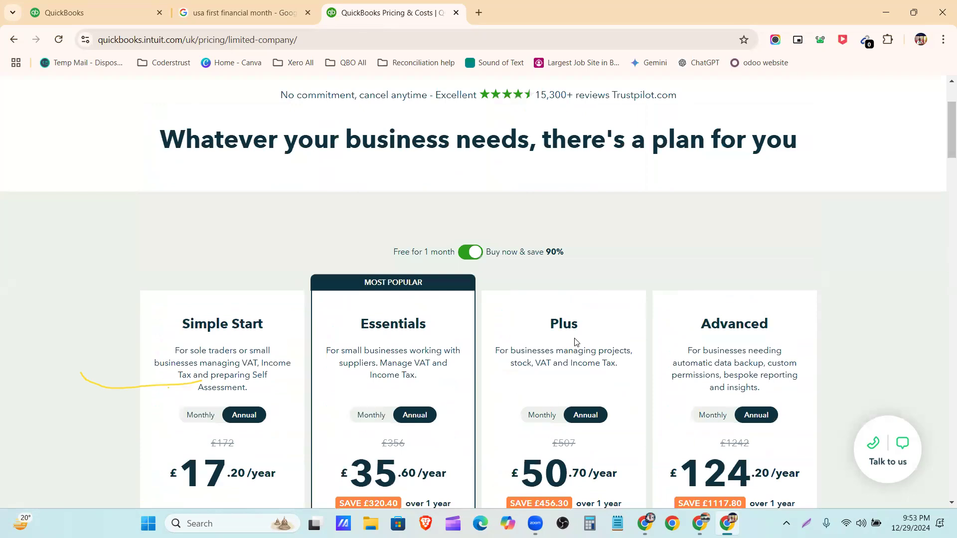
scroll(577, 342, down, 2)
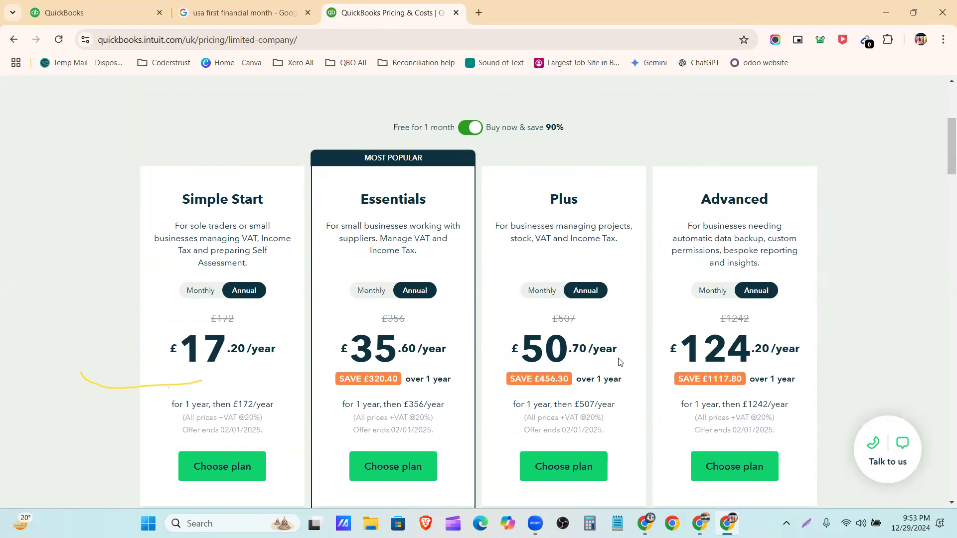
scroll(609, 345, down, 9)
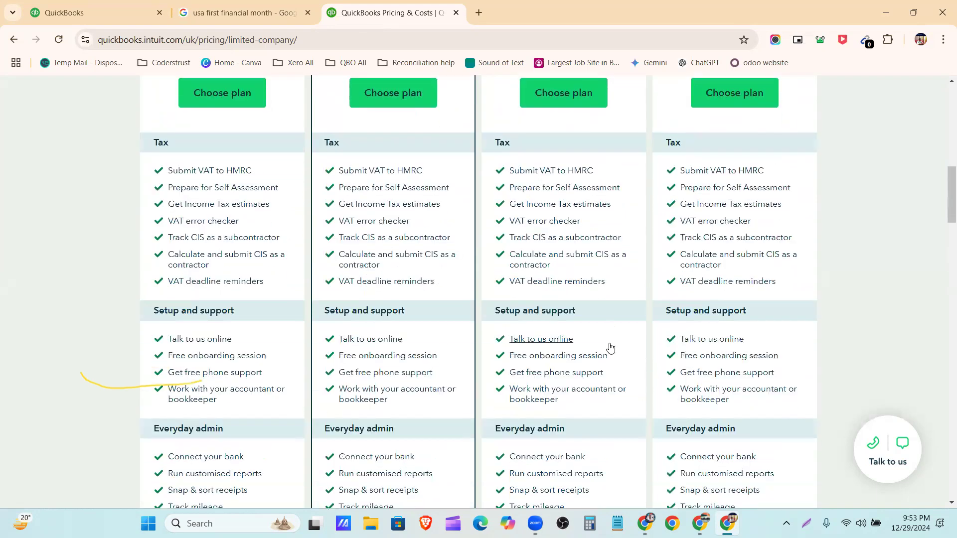
scroll(605, 347, down, 10)
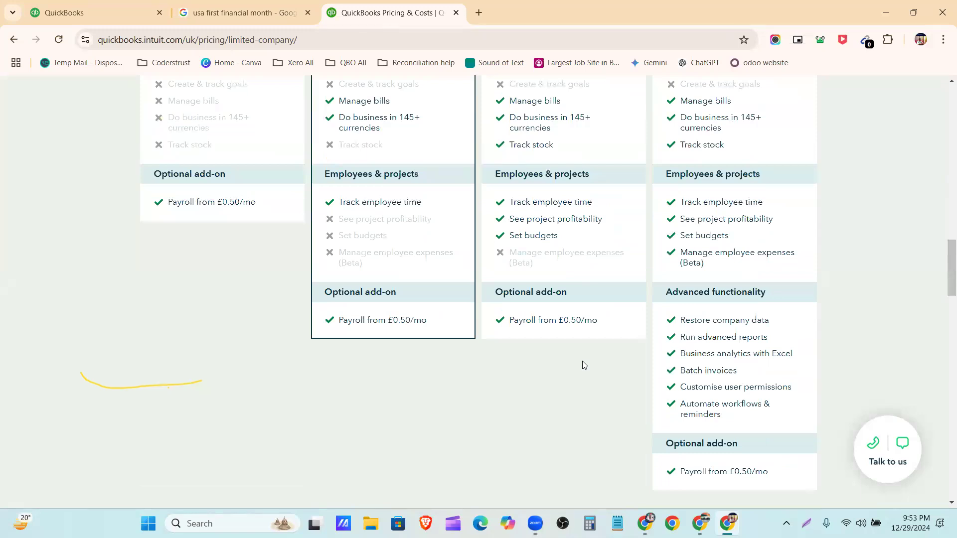
scroll(521, 299, up, 6)
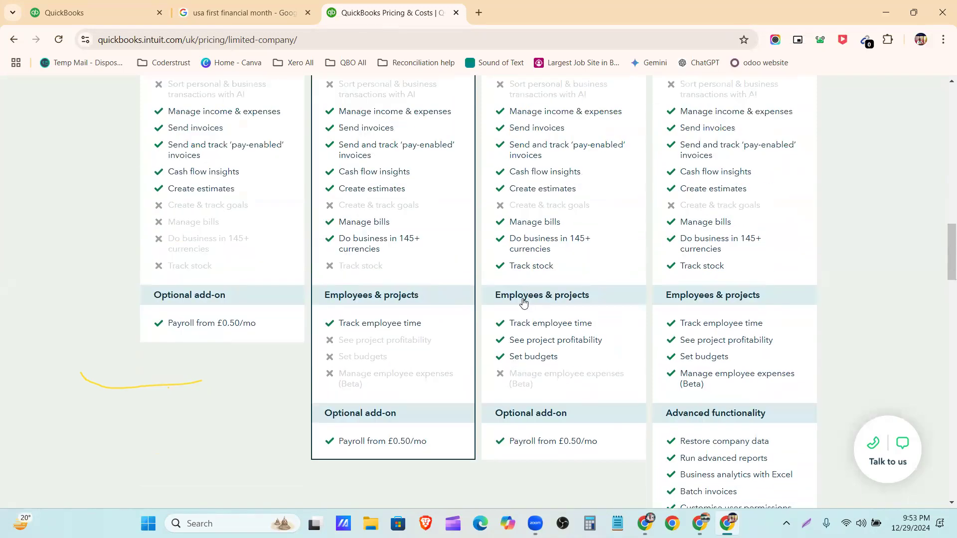
scroll(524, 287, up, 10)
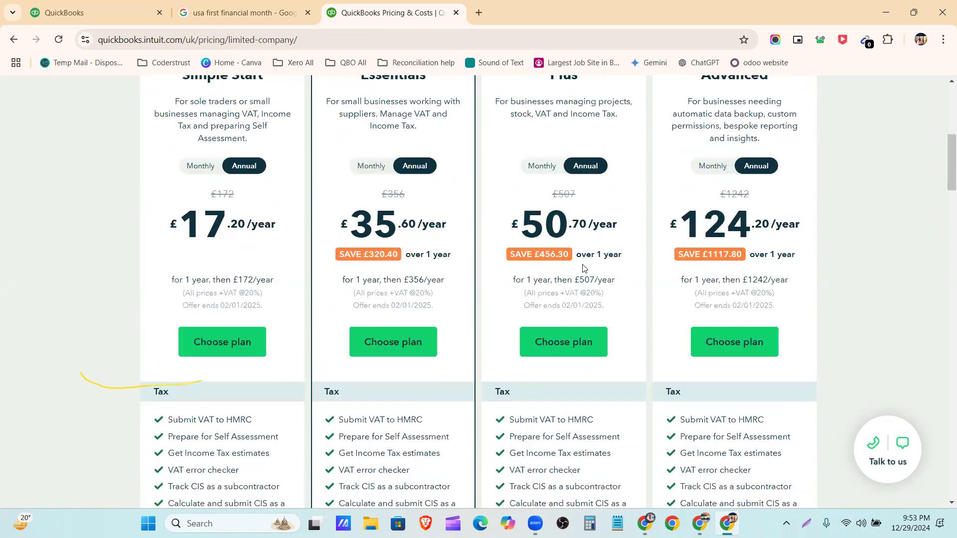
Highlight the Plus plan's annual price and review the plan cards on the pricing page.
drag(522, 219, 622, 229)
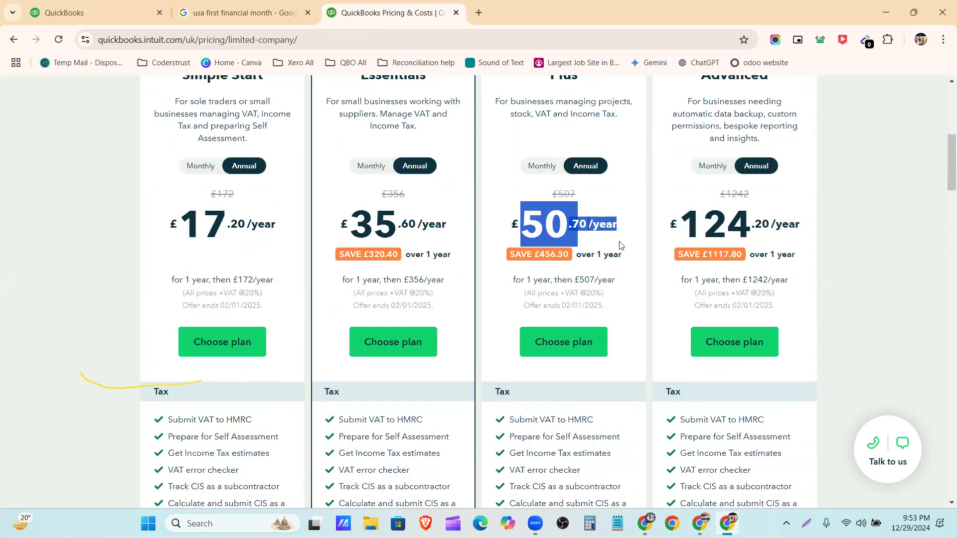
scroll(623, 230, up, 3)
click(635, 232)
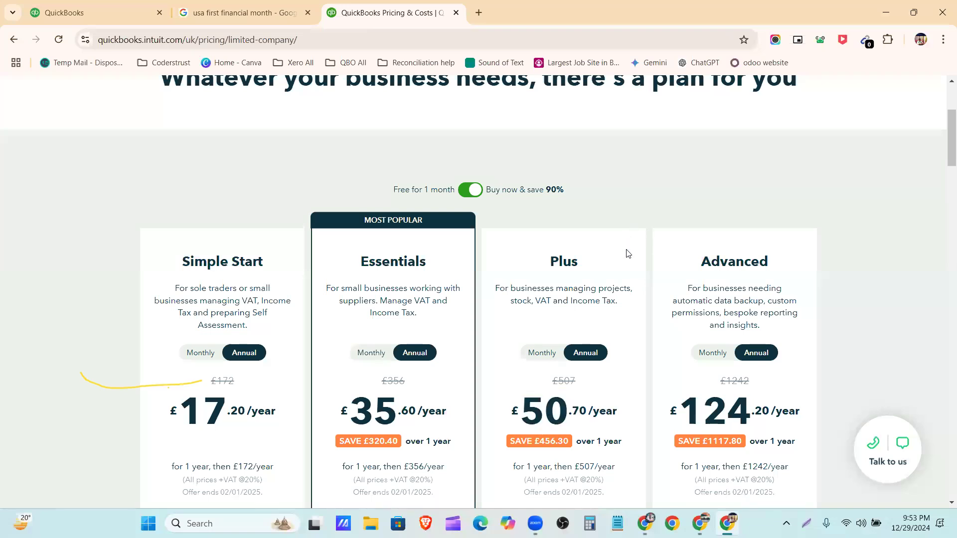
Return to the QuickBooks company, close the account settings, and open the Subscriptions and billing page.
click(111, 9)
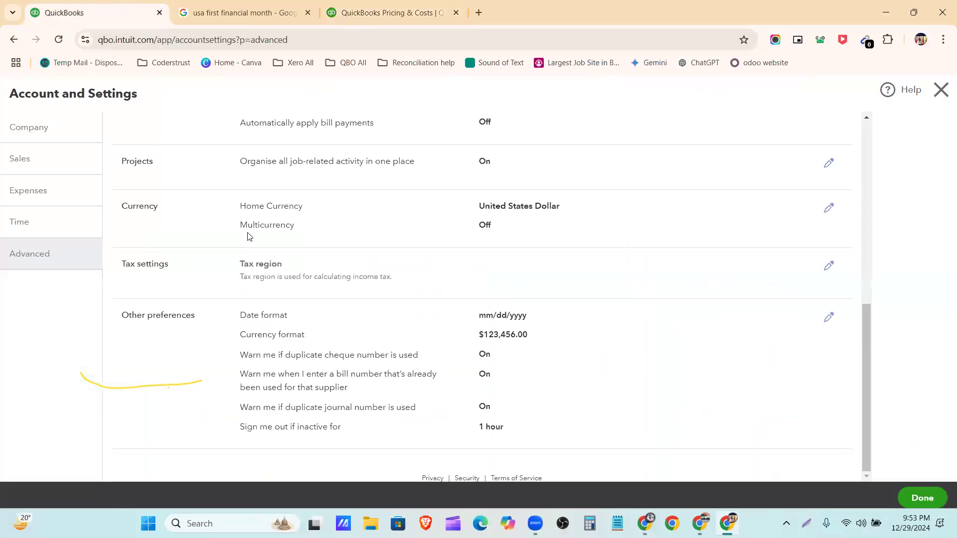
click(922, 497)
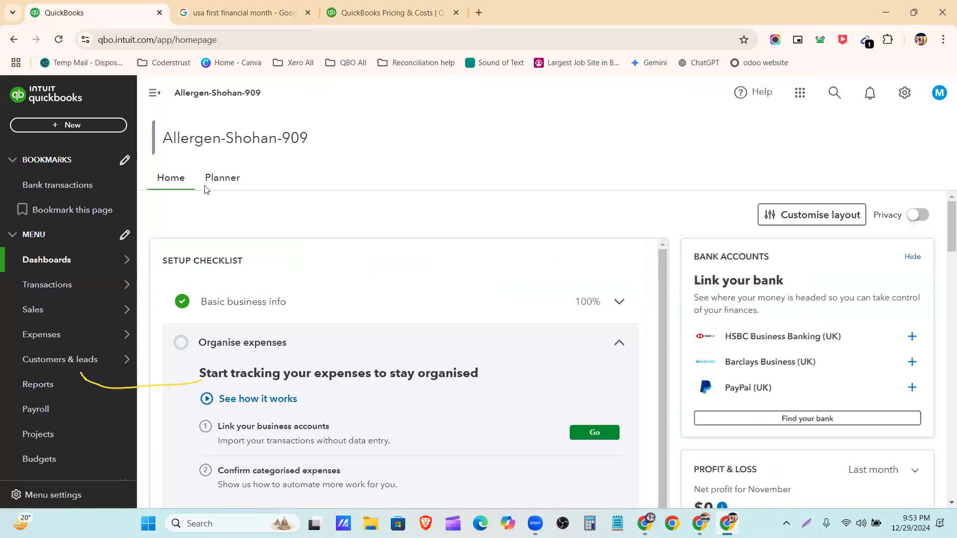
click(910, 95)
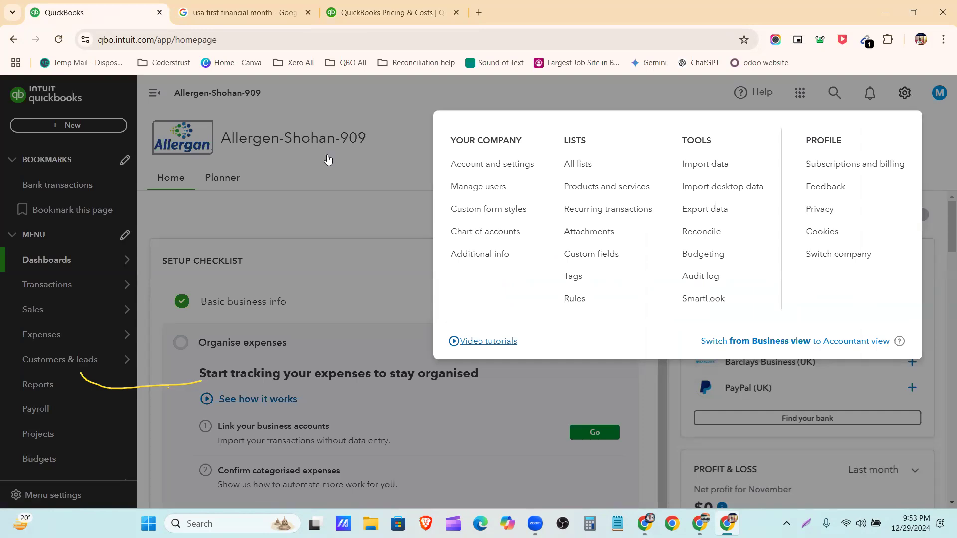
click(327, 159)
click(903, 93)
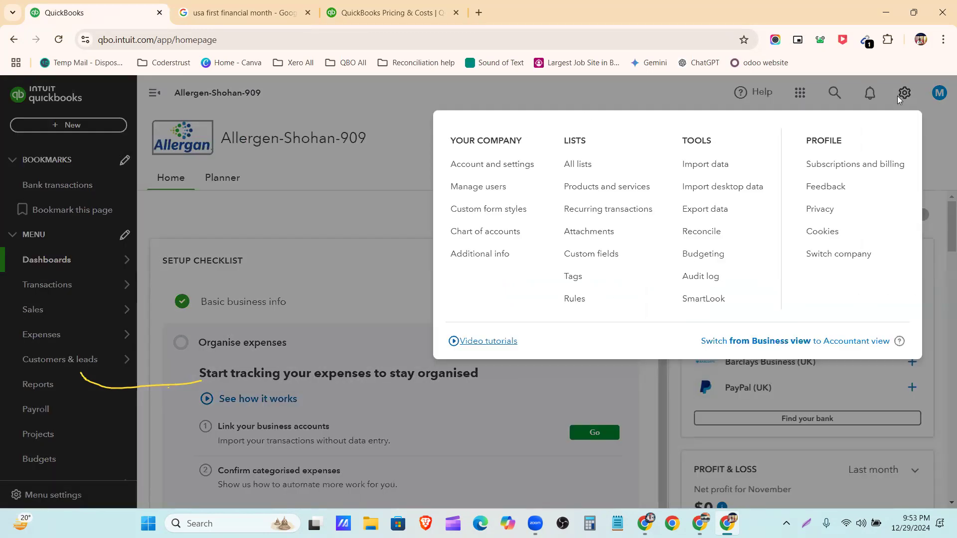
click(866, 165)
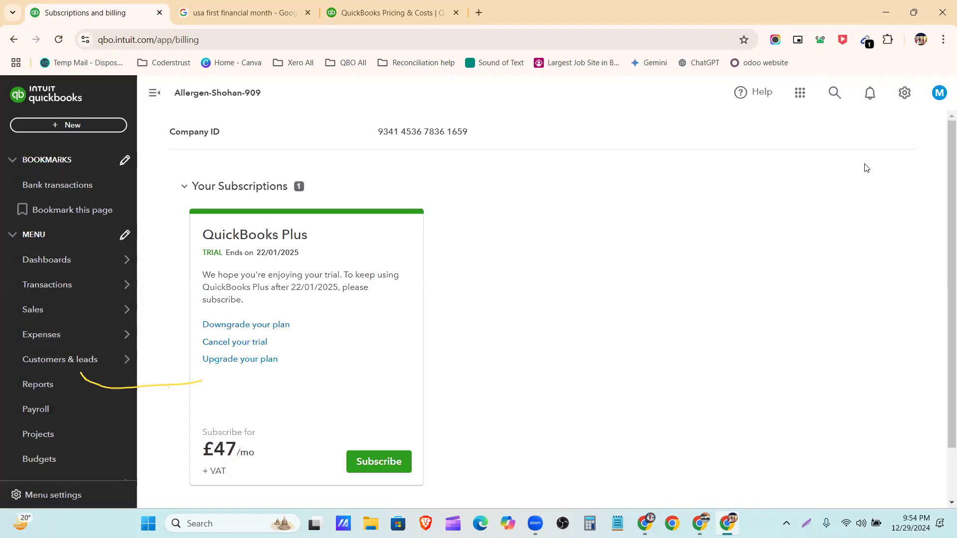
Examine the current subscription's plan name, trial end date, price and plan-change options.
scroll(562, 207, down, 3)
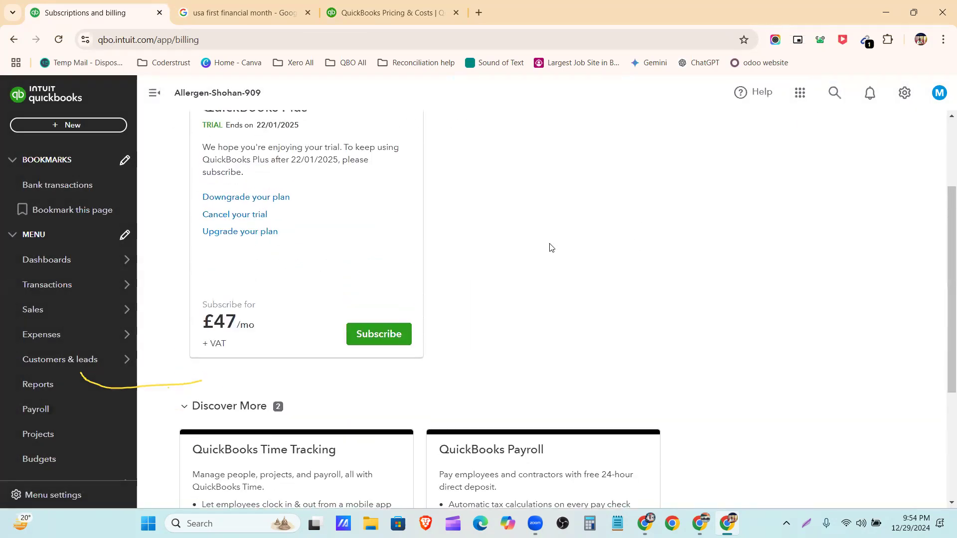
scroll(286, 164, up, 1)
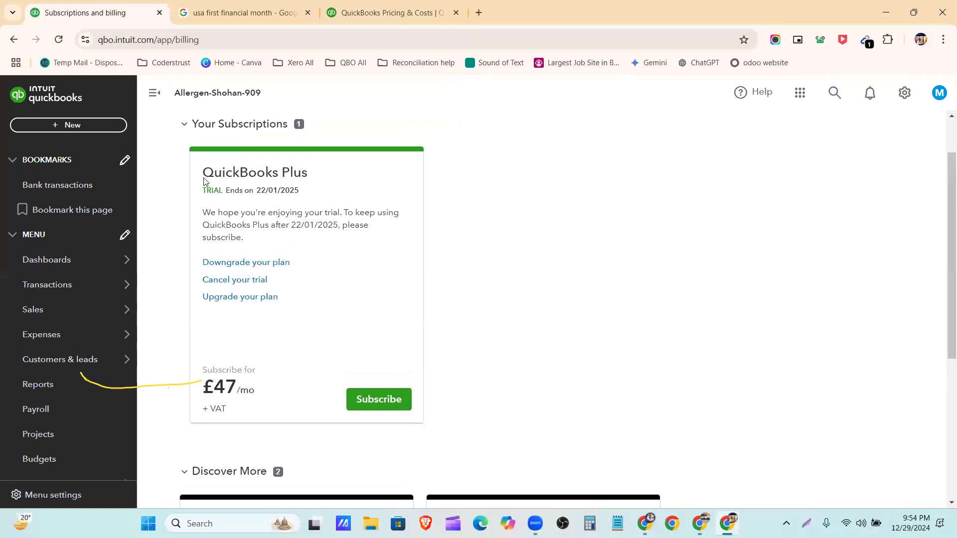
triple_click(231, 171)
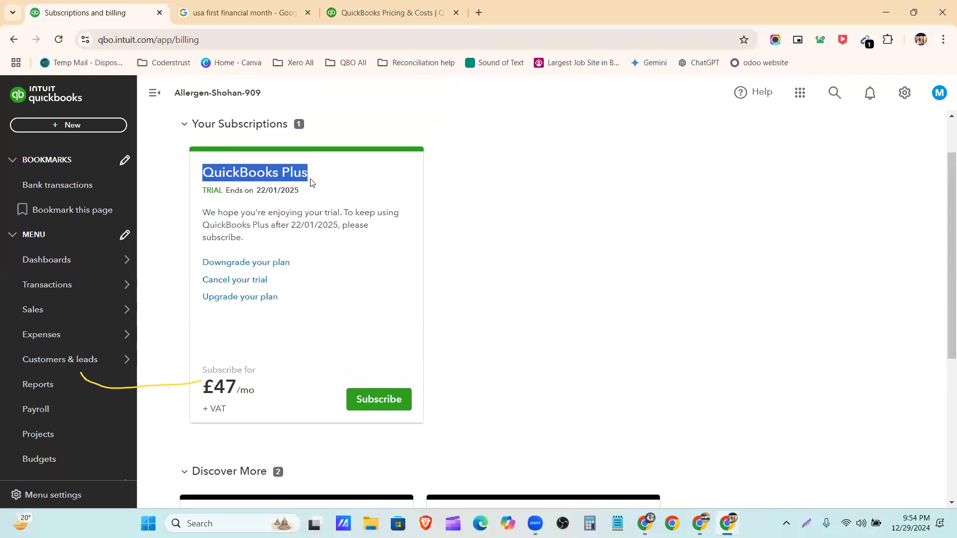
click(562, 285)
key(ctrl+plus)
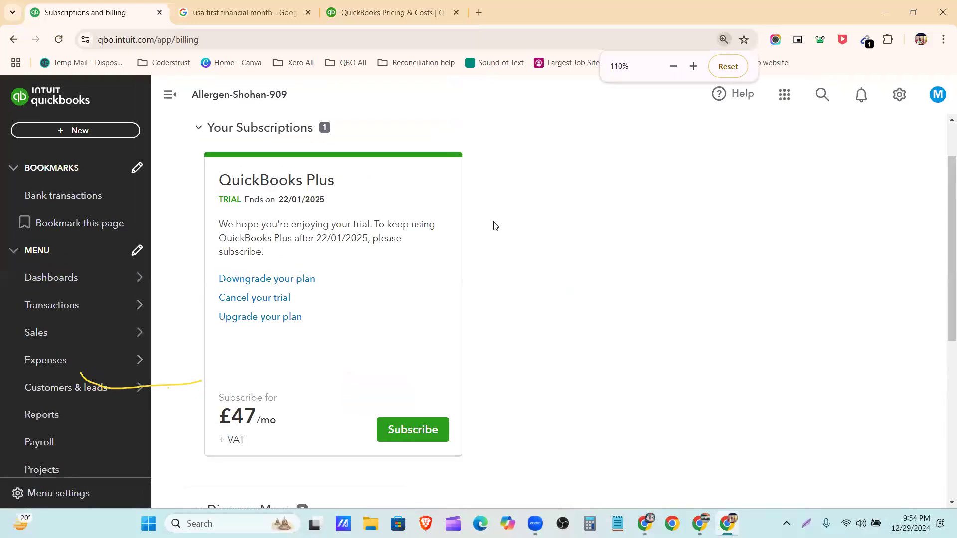
click(729, 66)
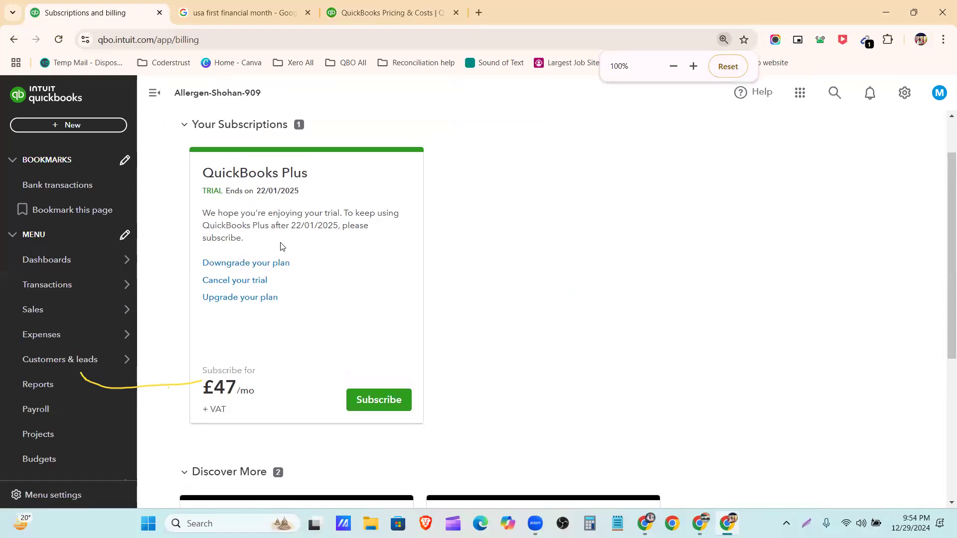
scroll(231, 289, down, 1)
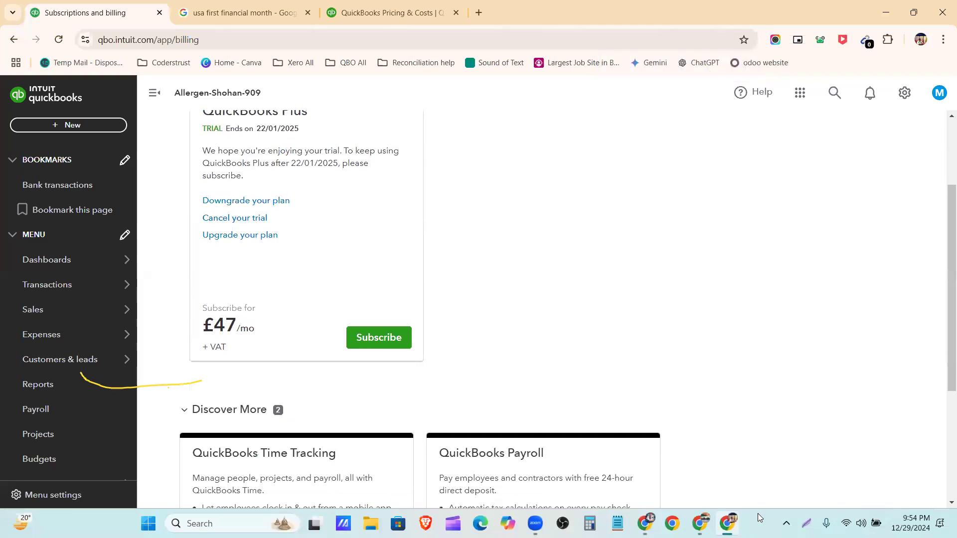
Outline the plan's downgrade, cancel and upgrade links, the subscription card and its Subscribe button in red on a screen capture, and discard the capture.
click(806, 523)
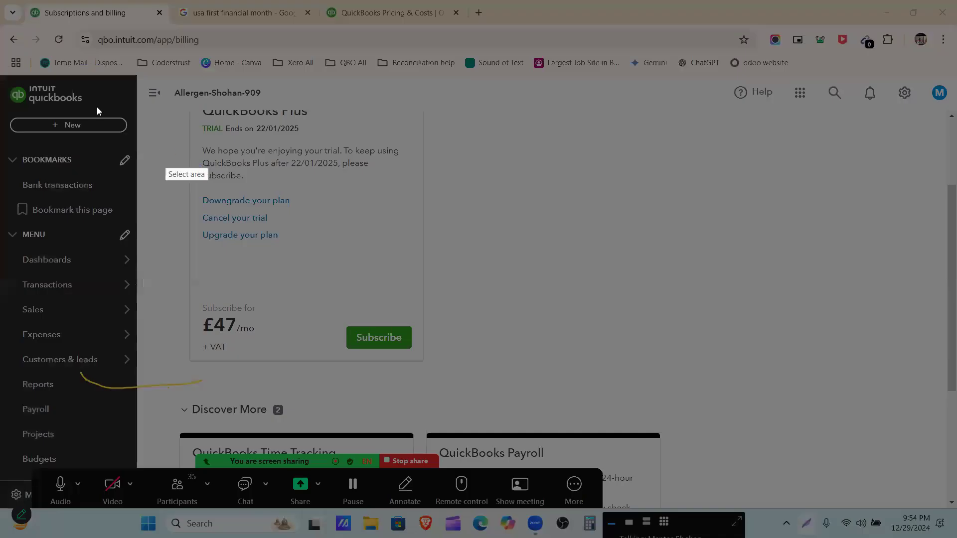
mouse_move(1, 62)
mouse_down()
mouse_move(215, 203)
mouse_move(956, 507)
mouse_up()
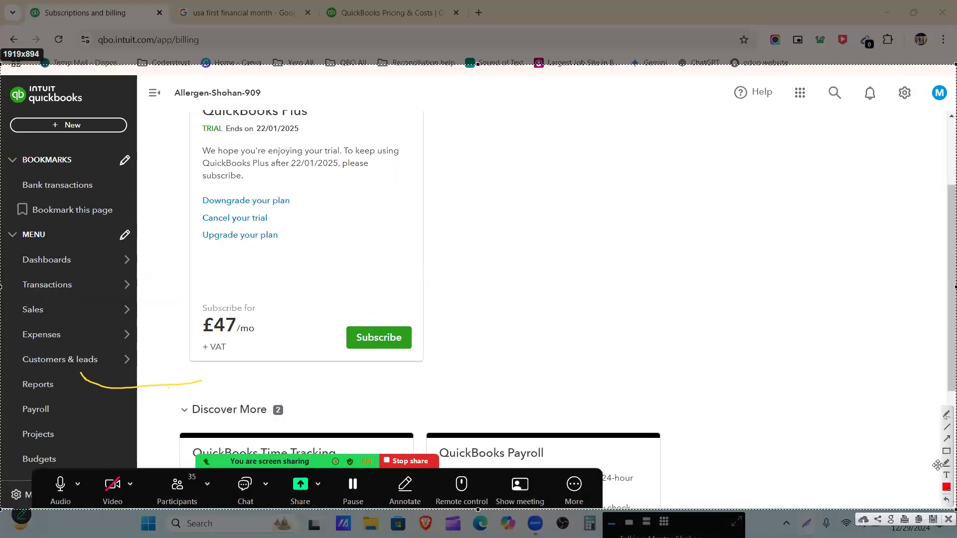
click(946, 451)
drag(189, 189, 323, 205)
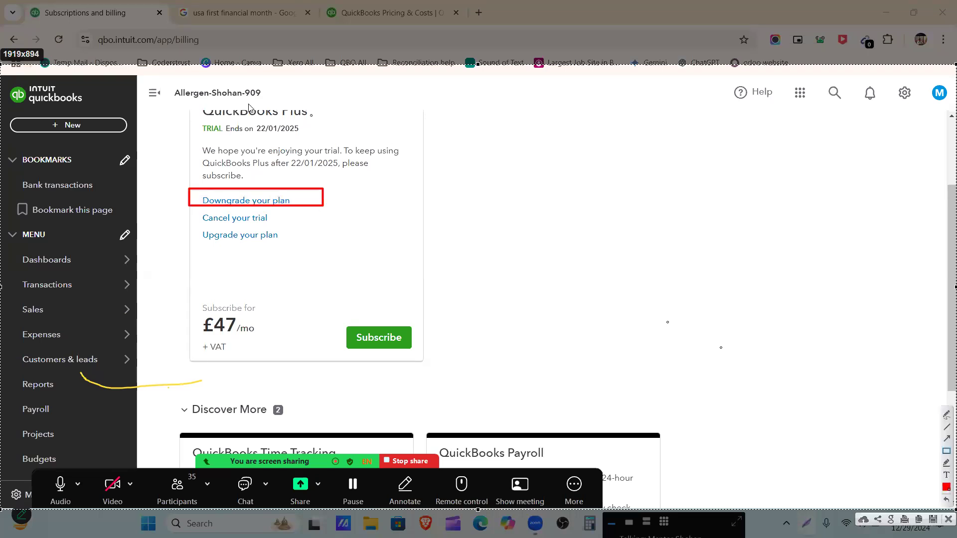
drag(193, 212, 404, 228)
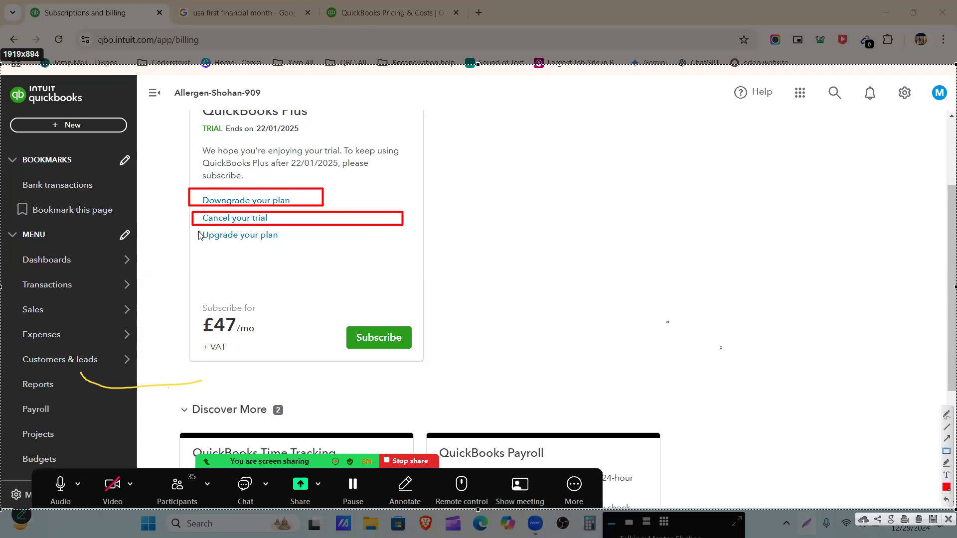
mouse_move(198, 234)
mouse_down()
mouse_move(264, 252)
mouse_move(325, 252)
mouse_up()
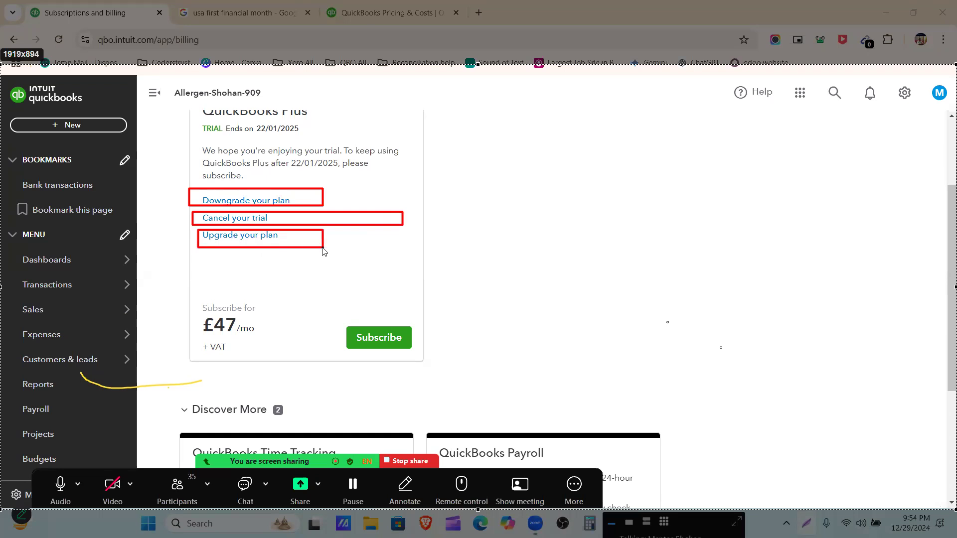
mouse_move(170, 98)
mouse_down()
mouse_move(462, 354)
mouse_move(466, 393)
mouse_up()
mouse_move(328, 307)
mouse_down()
mouse_move(352, 344)
mouse_move(428, 369)
mouse_up()
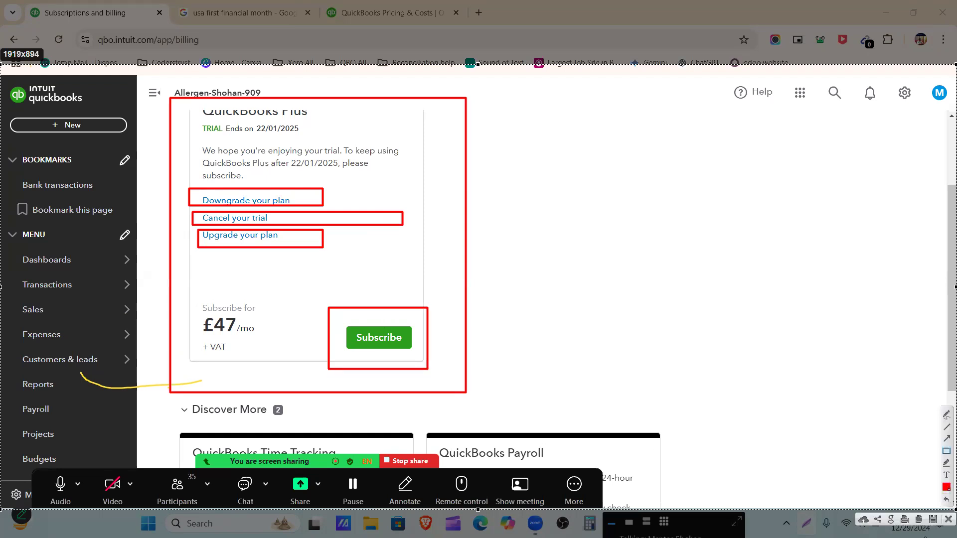
key(Escape)
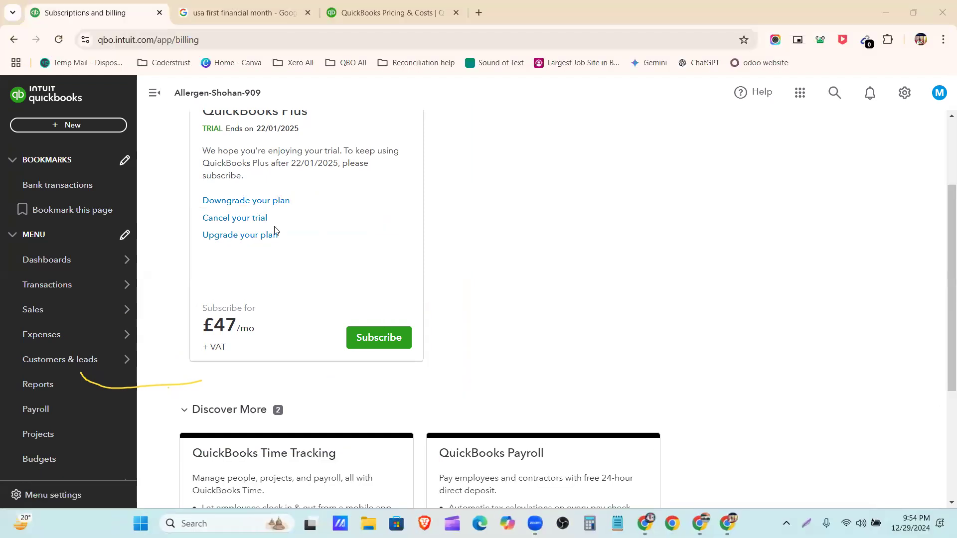
Compare the Plus and Advanced features in the upgrade options, and upgrade the subscription to the Advanced plan.
click(256, 239)
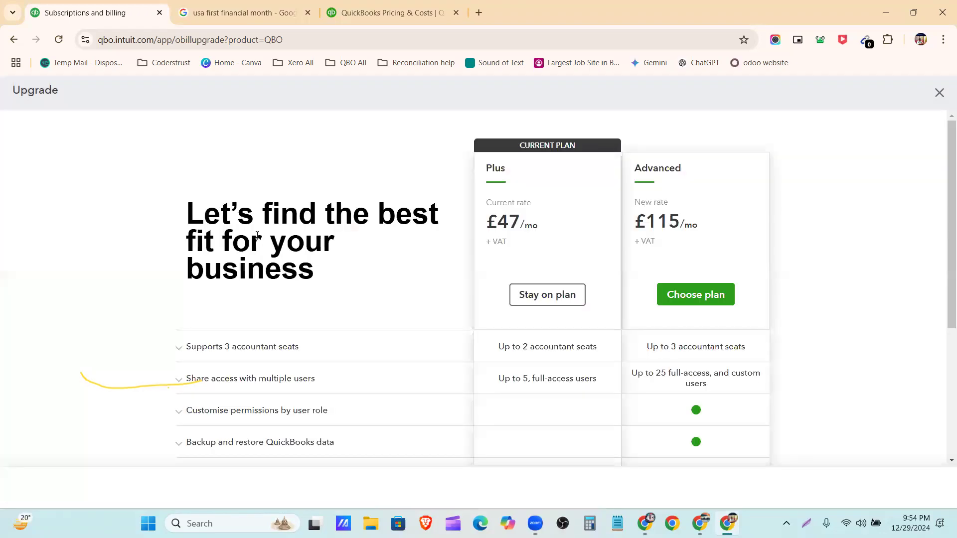
scroll(481, 261, down, 1)
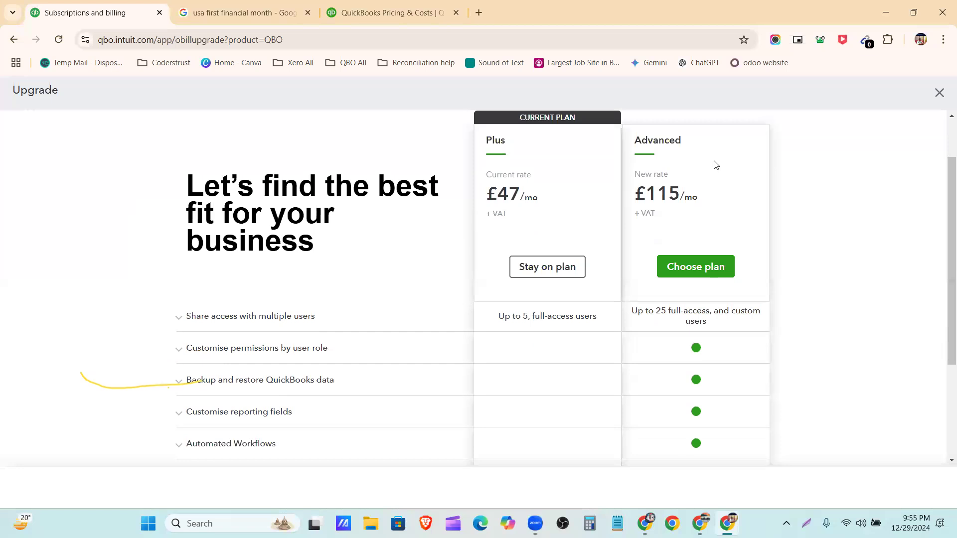
scroll(728, 315, down, 5)
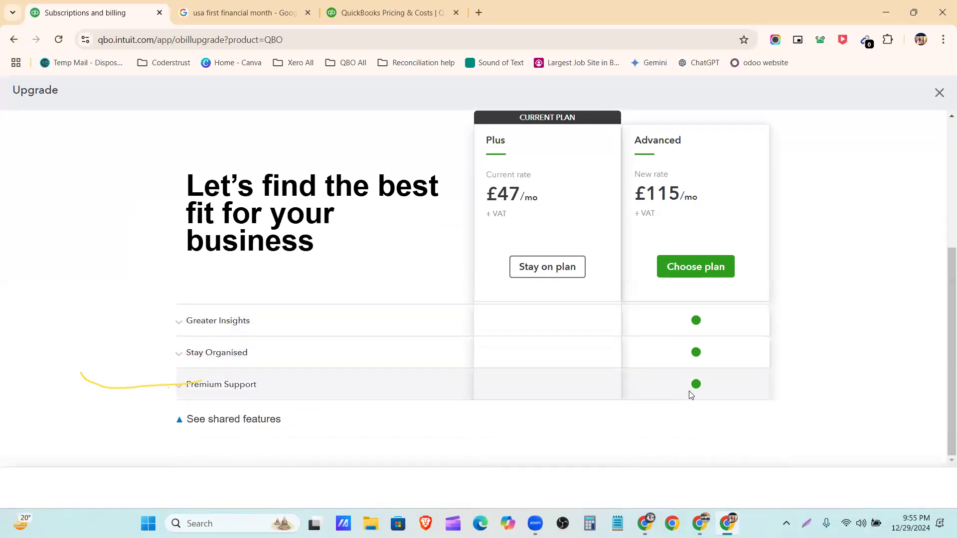
scroll(698, 394, up, 2)
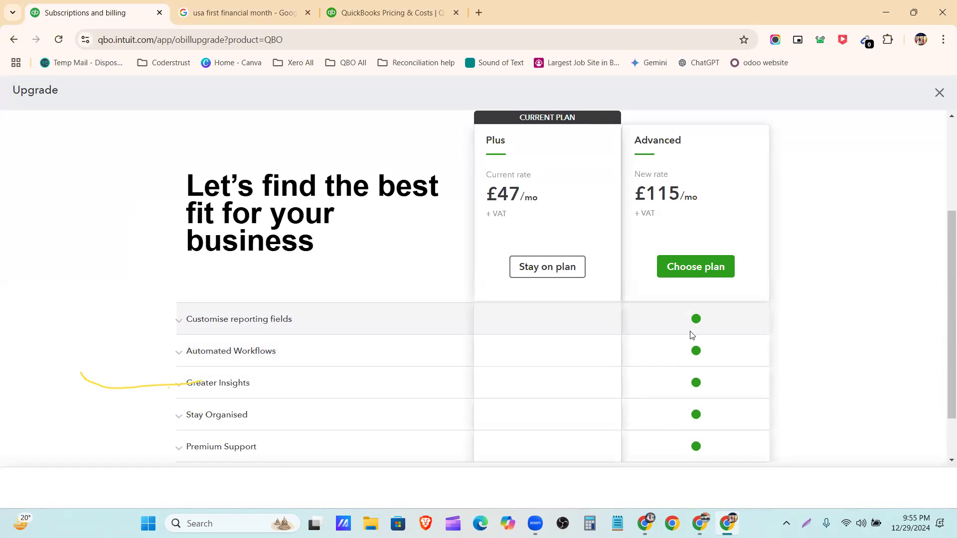
scroll(534, 355, down, 1)
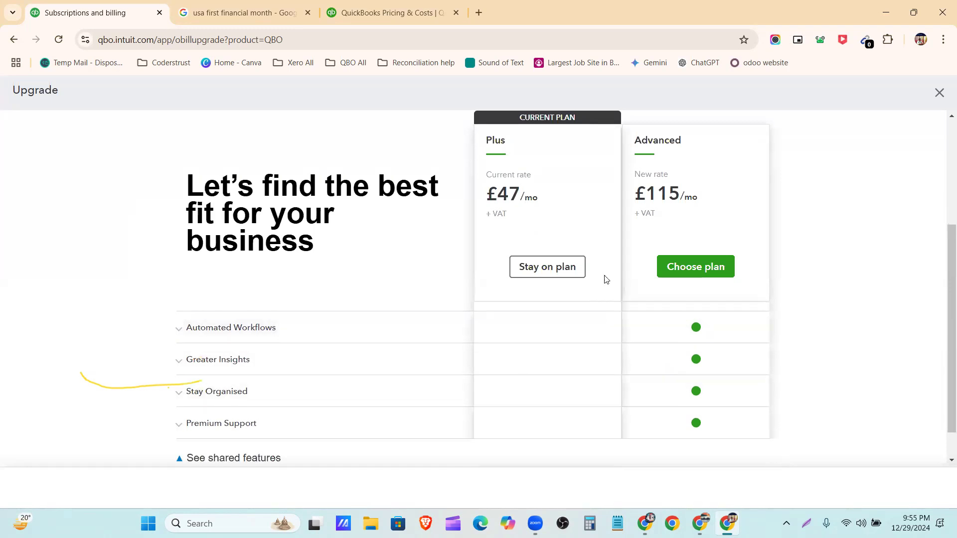
click(695, 269)
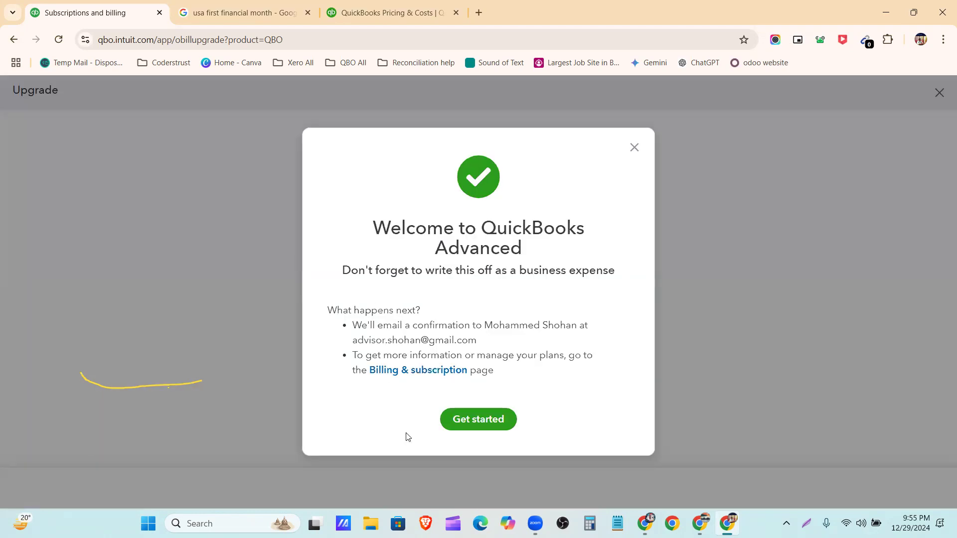
click(475, 427)
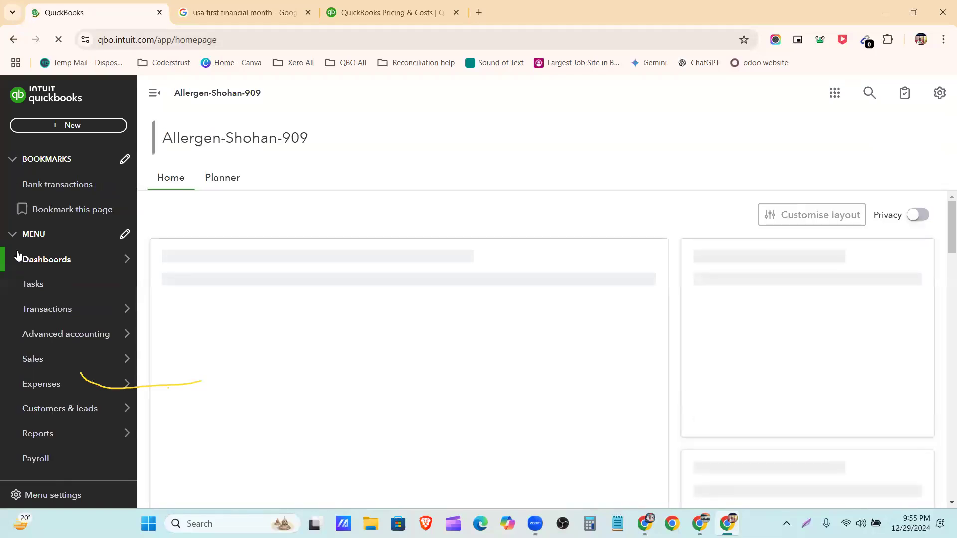
Look through the company's navigation menu for the features offered by the Advanced plan.
scroll(75, 207, down, 2)
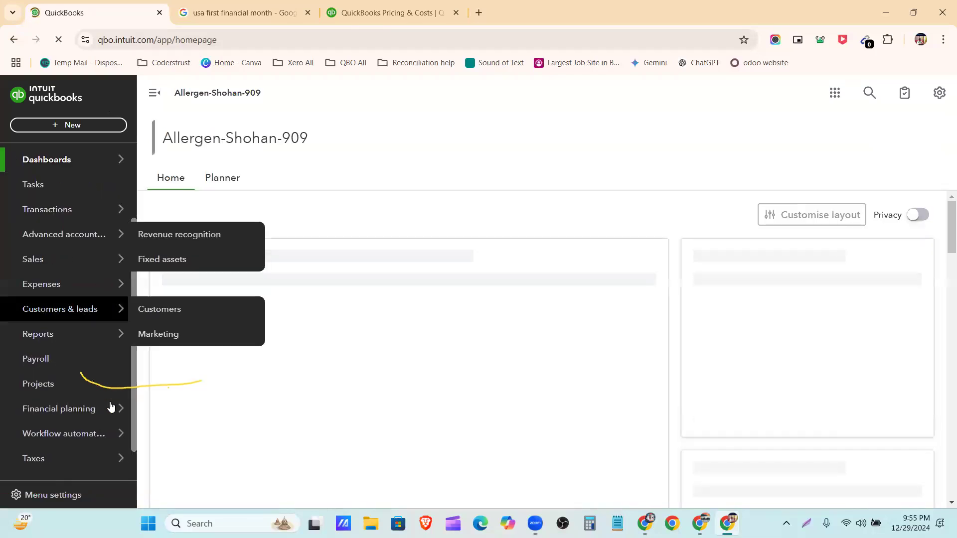
scroll(107, 404, down, 1)
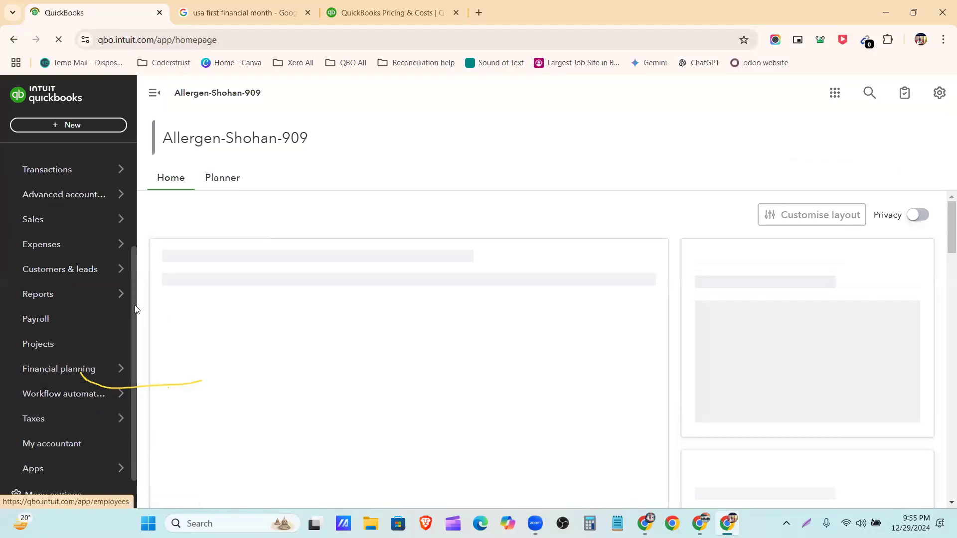
scroll(114, 379, up, 2)
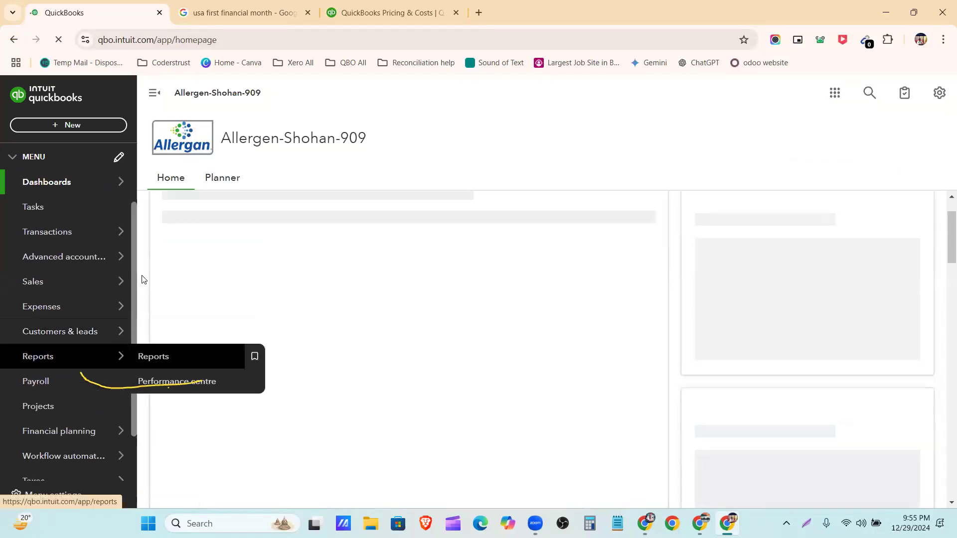
mouse_move(58, 264)
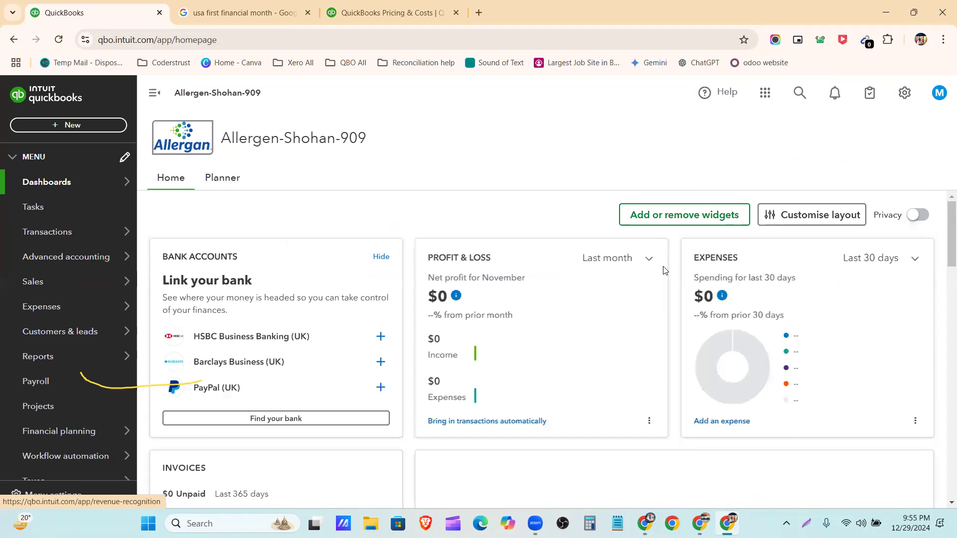
Open the company's subscription and billing details, start downgrading the Advanced plan, and choose Plus as the new plan.
click(901, 100)
click(875, 163)
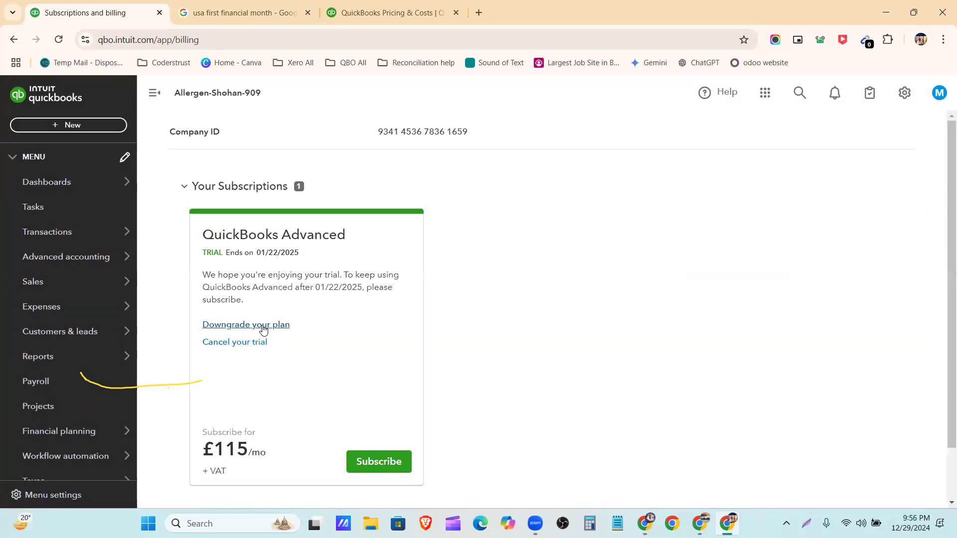
scroll(332, 254, down, 2)
scroll(328, 241, up, 1)
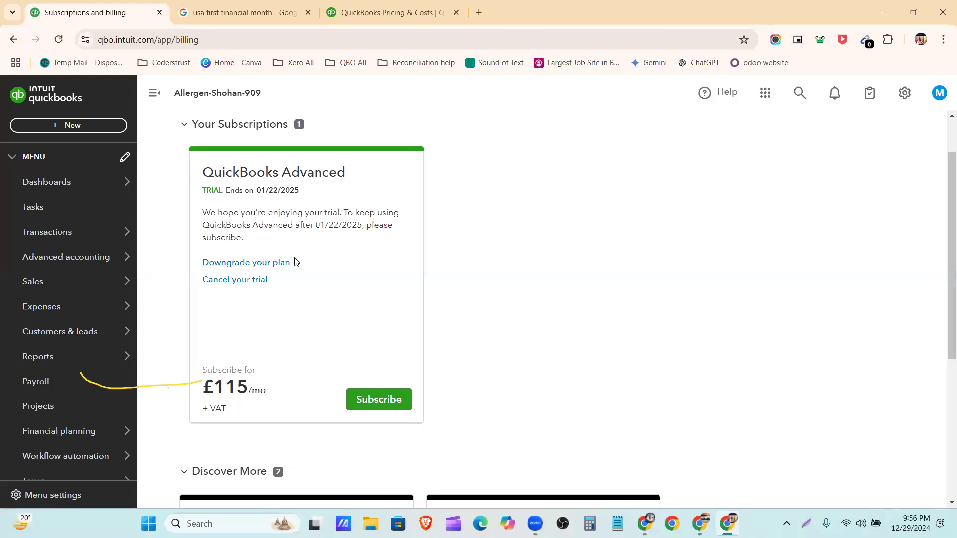
click(273, 263)
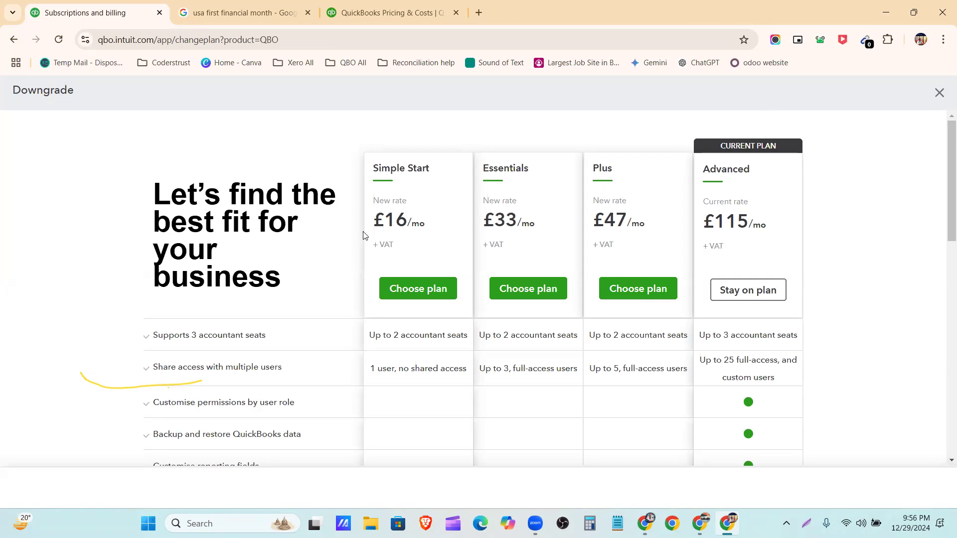
click(653, 293)
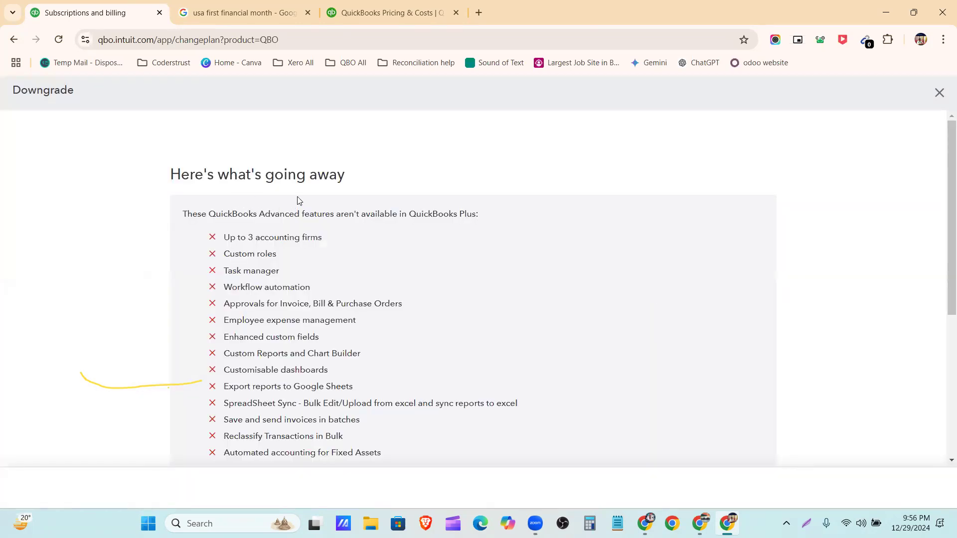
Review the Advanced features that Plus lacks, and confirm the subscription's downgrade to QuickBooks Plus.
scroll(299, 206, down, 2)
scroll(273, 290, down, 2)
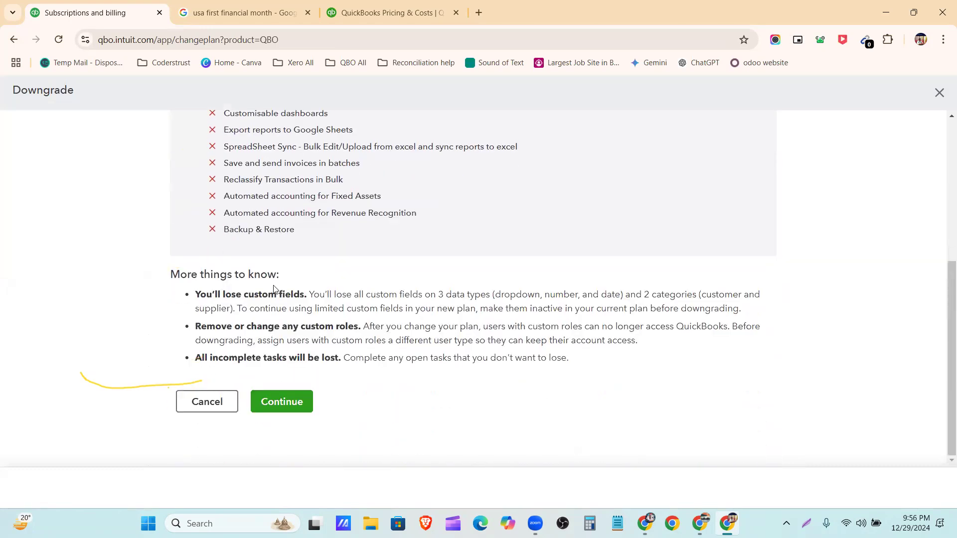
scroll(295, 278, up, 4)
scroll(415, 241, down, 3)
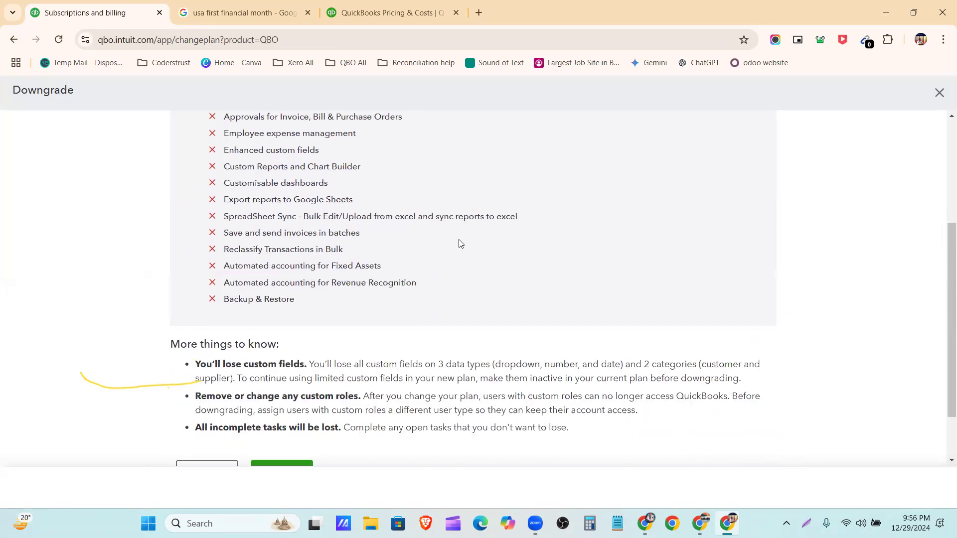
scroll(362, 304, up, 3)
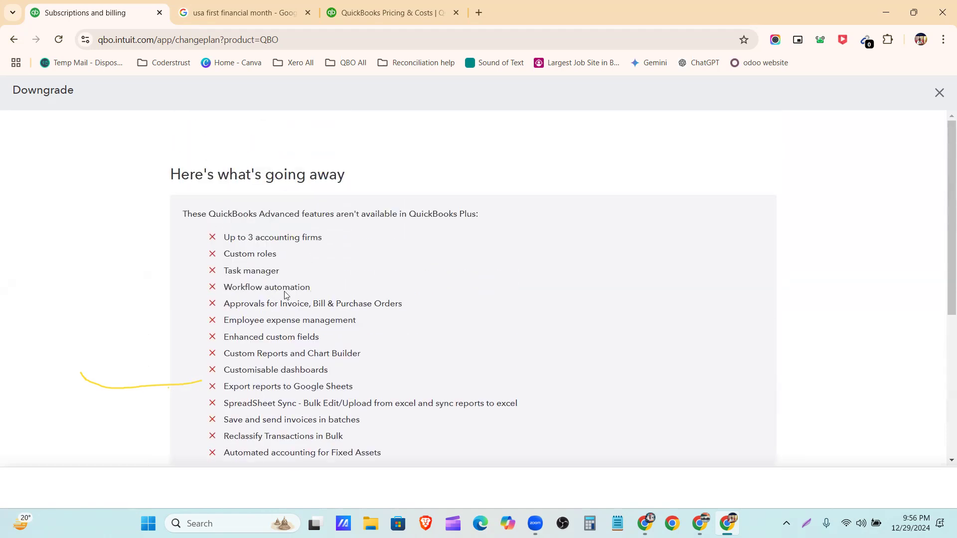
scroll(286, 296, down, 4)
click(263, 410)
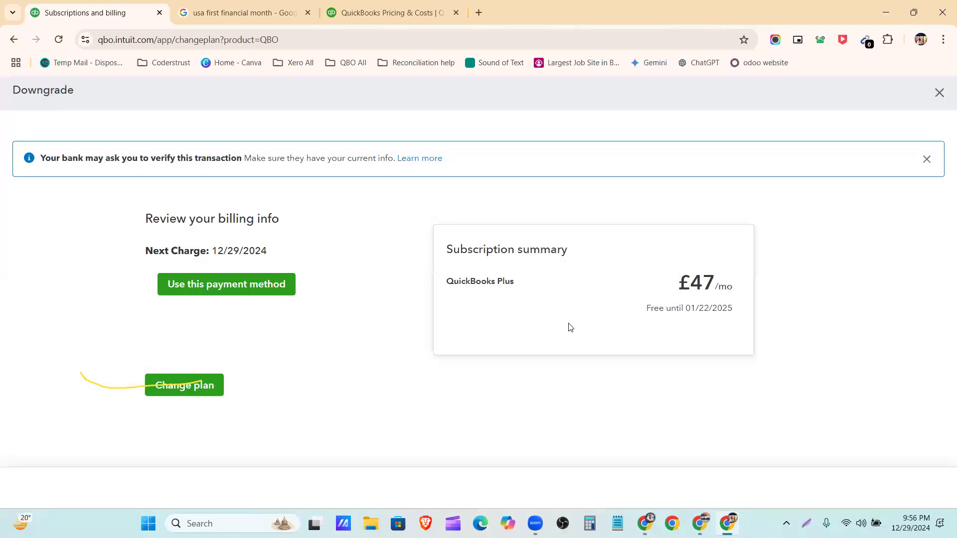
click(198, 391)
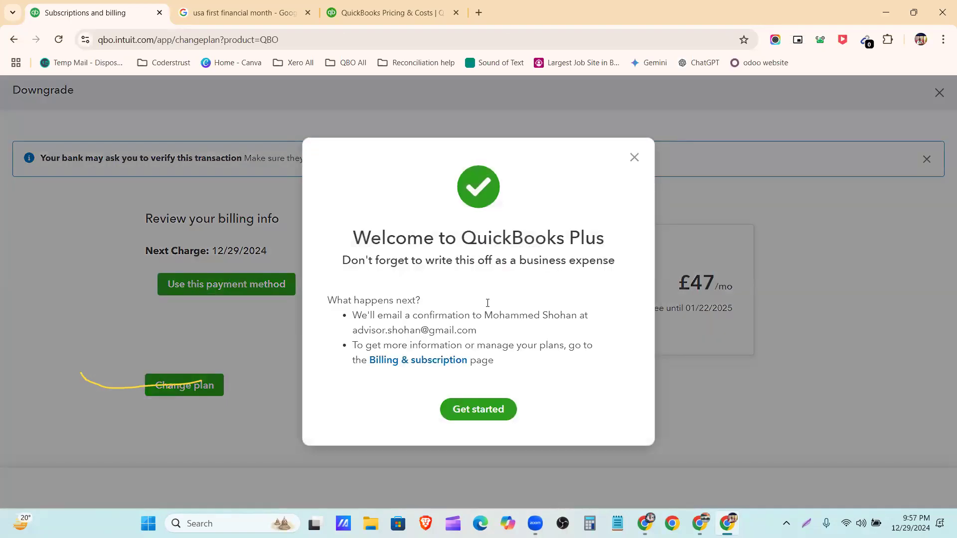
click(499, 416)
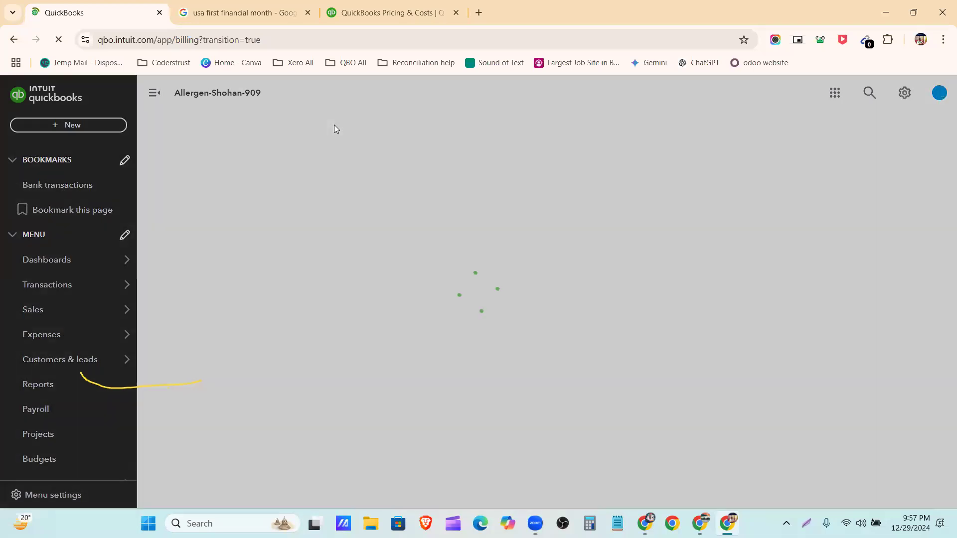
scroll(76, 277, down, 2)
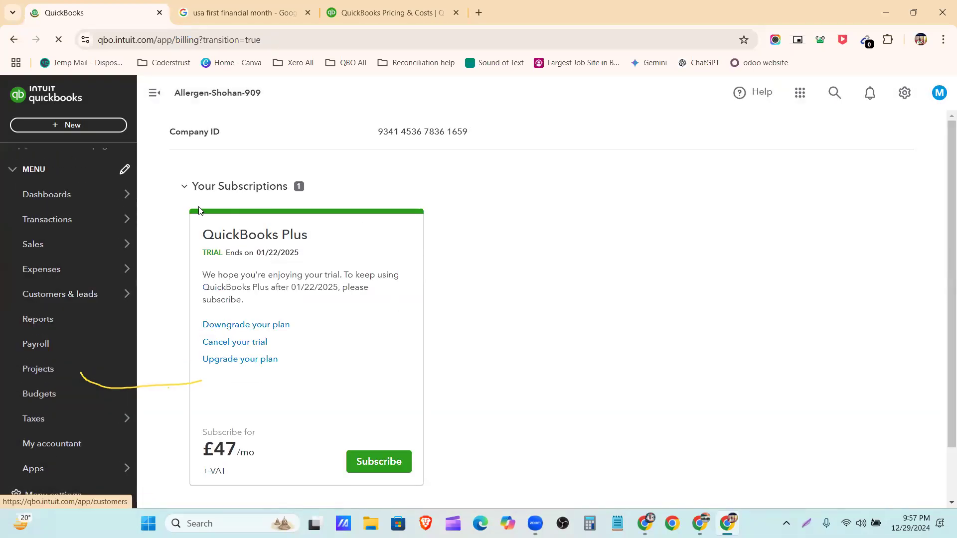
scroll(319, 234, down, 1)
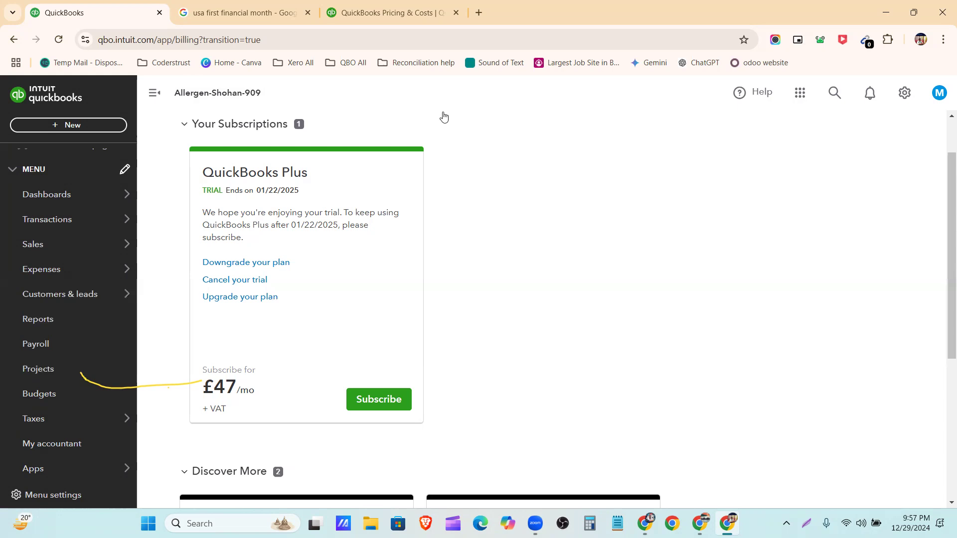
Compare the annual prices and included features of Simple Start, Essentials, Plus and Advanced on the UK pricing page.
click(396, 10)
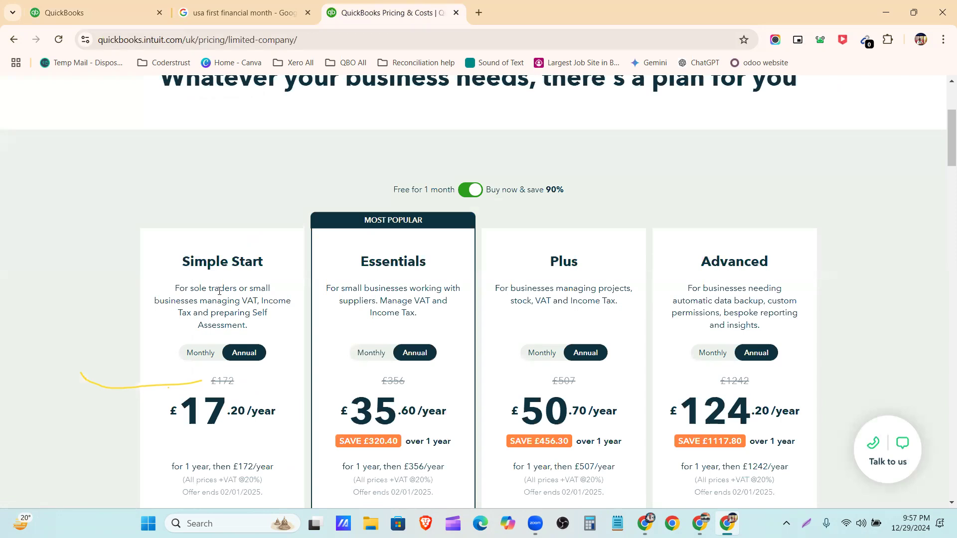
scroll(385, 357, down, 1)
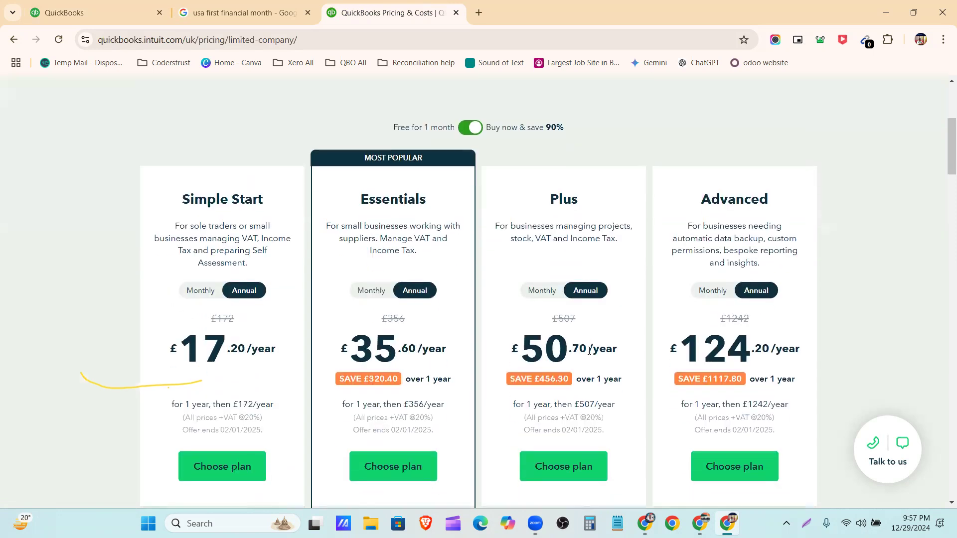
scroll(581, 363, down, 4)
scroll(600, 153, down, 2)
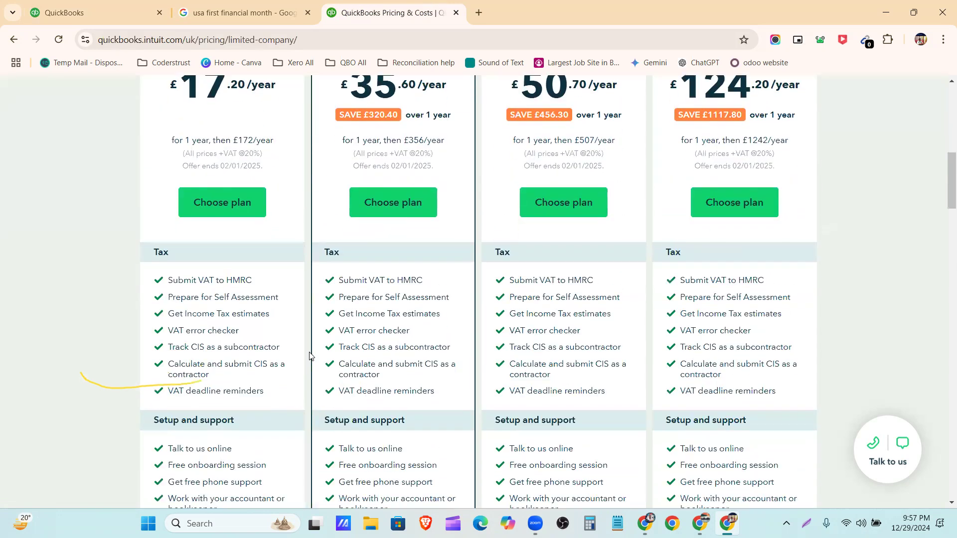
scroll(525, 328, down, 3)
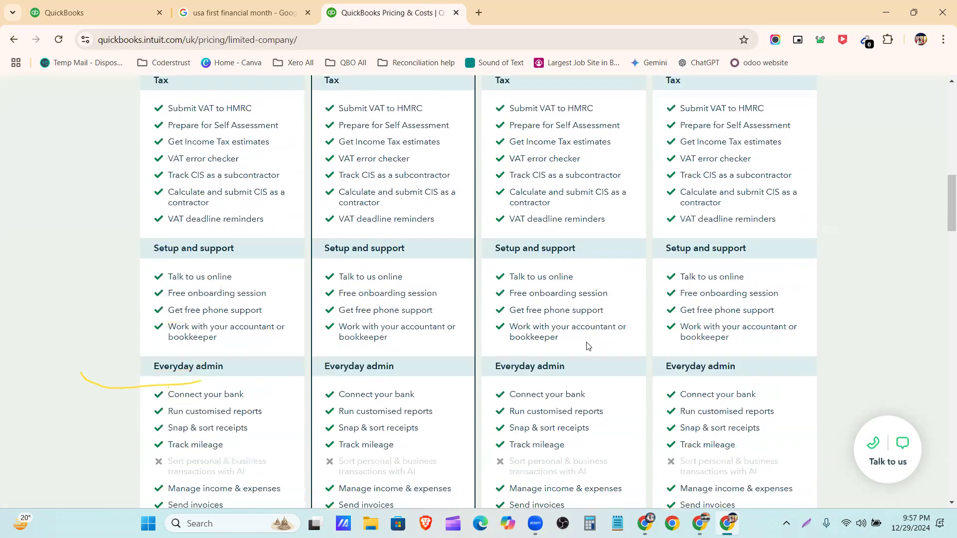
scroll(636, 346, down, 8)
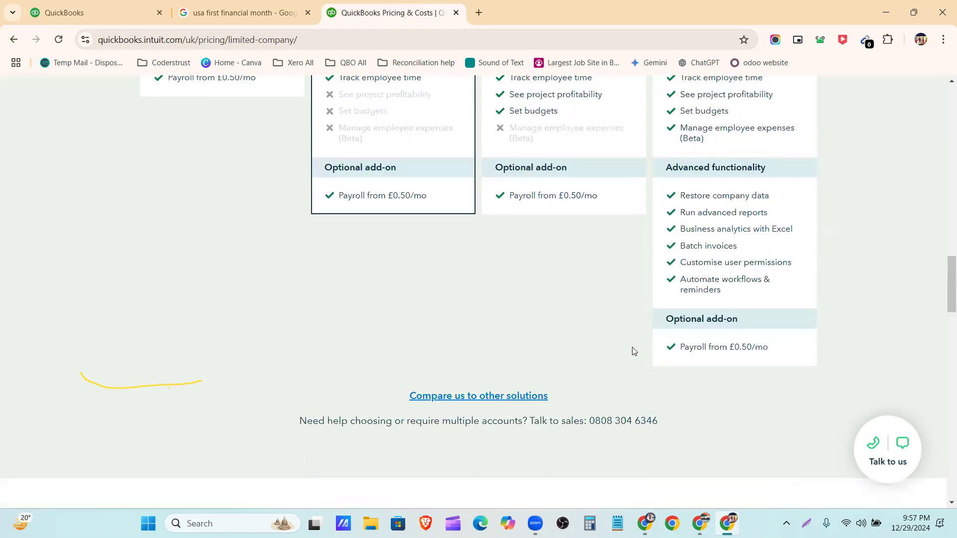
scroll(632, 347, up, 6)
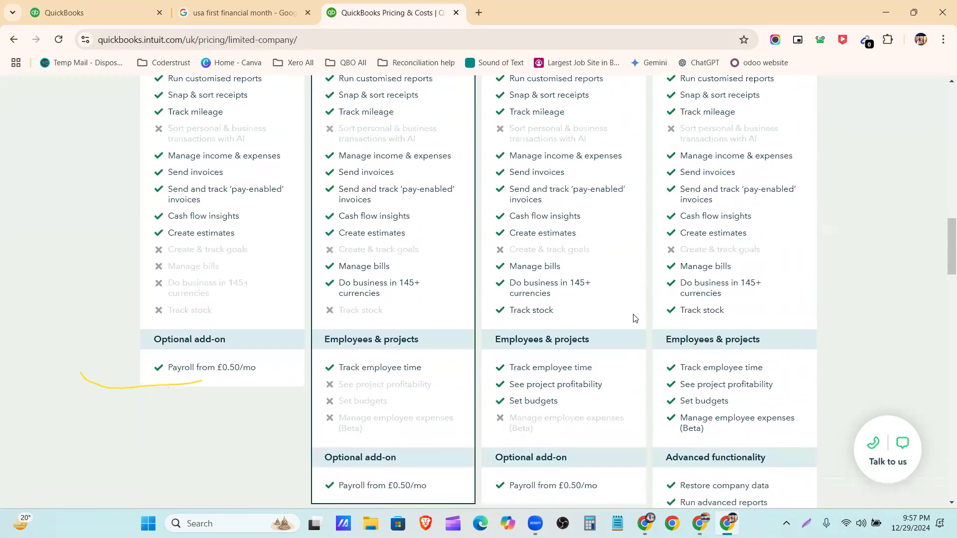
scroll(634, 329, up, 2)
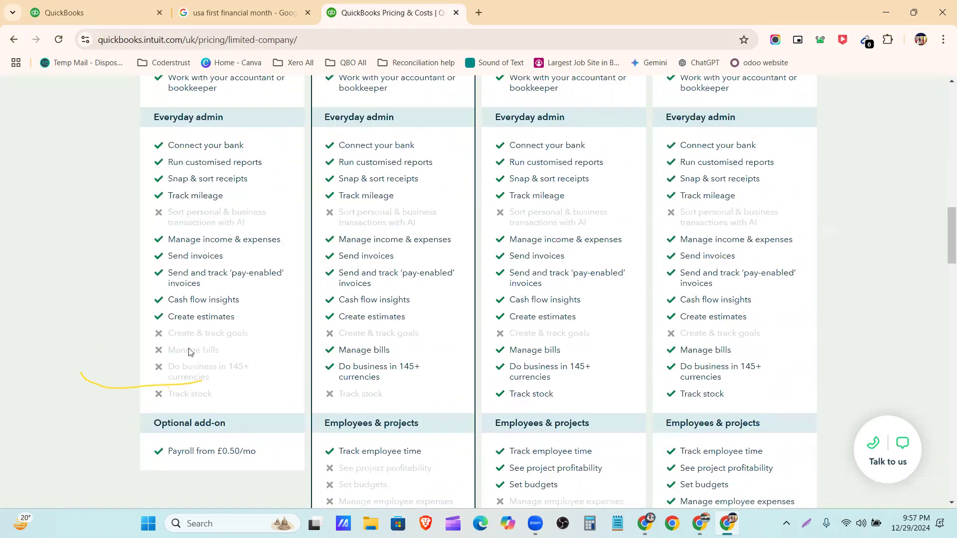
scroll(516, 311, up, 14)
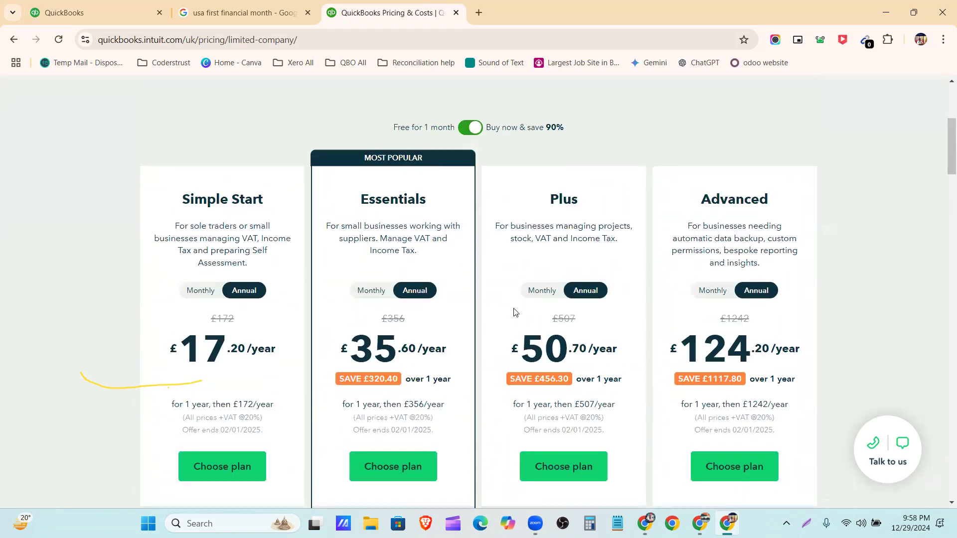
Return to the company's dashboard, open its account settings, and review the company name, type, contact and address details.
click(120, 10)
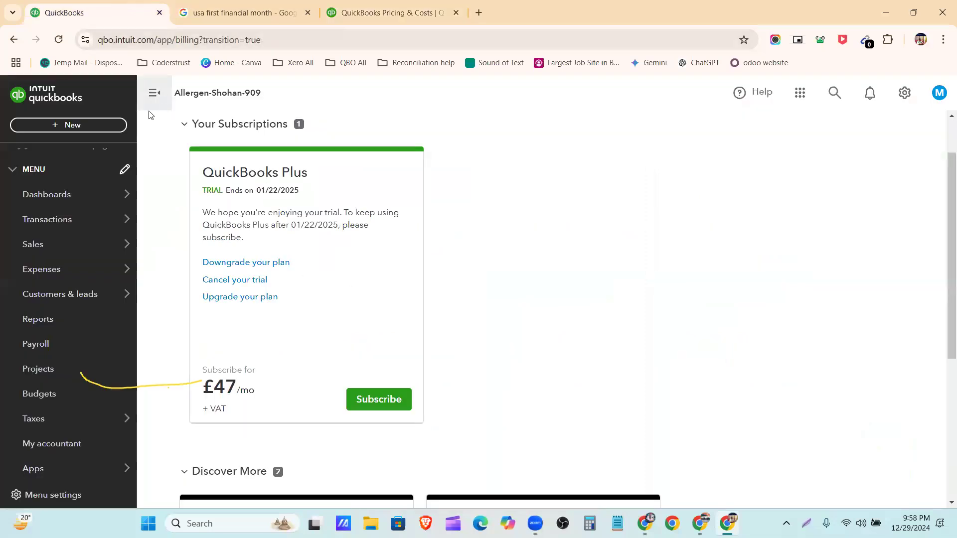
click(69, 200)
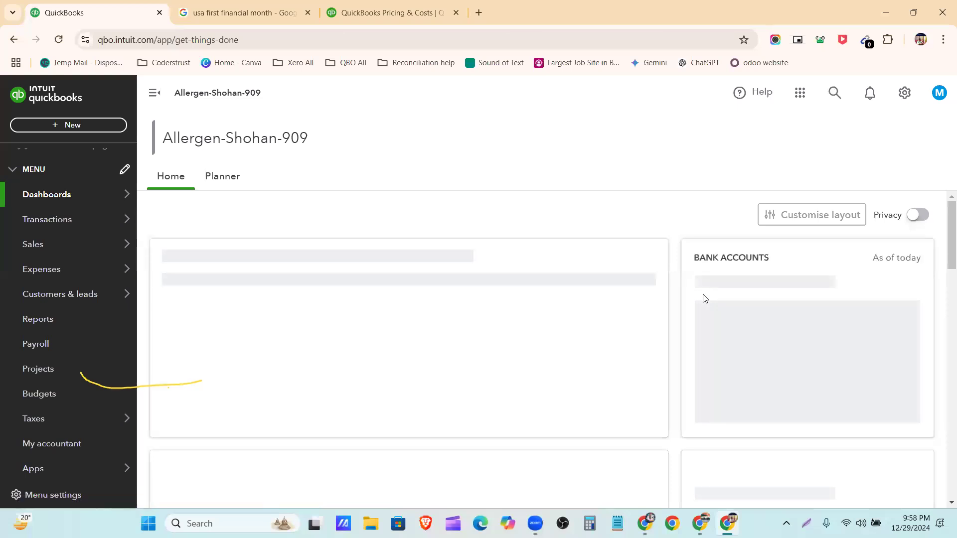
click(896, 98)
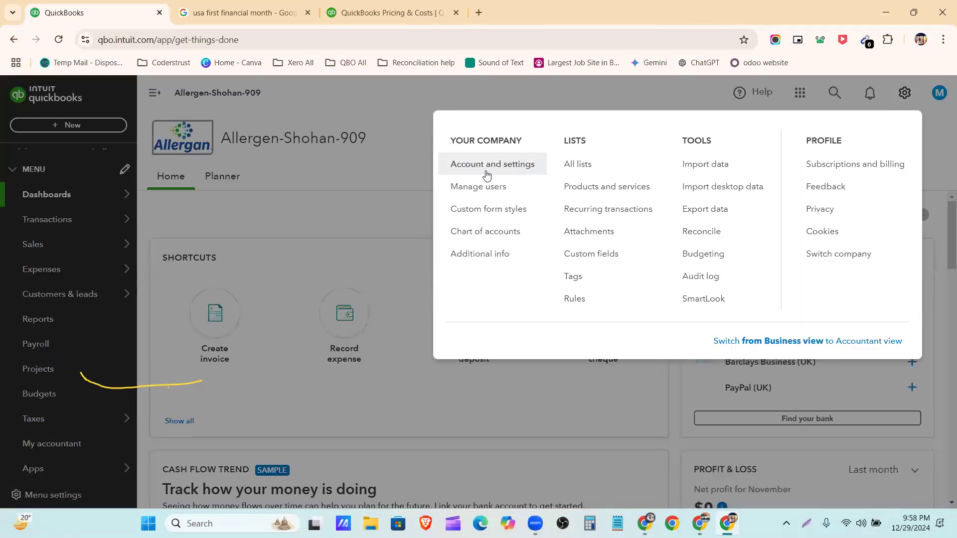
click(487, 174)
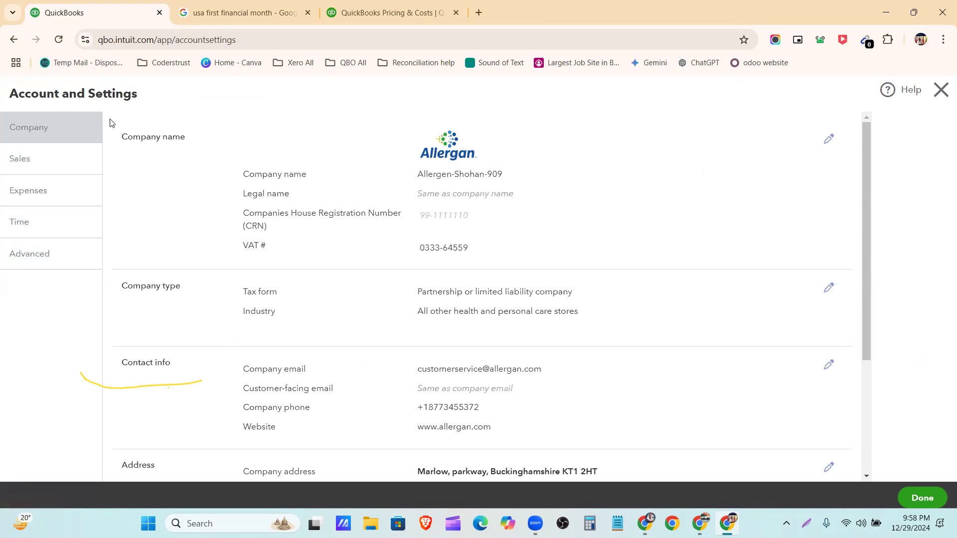
scroll(474, 349, down, 3)
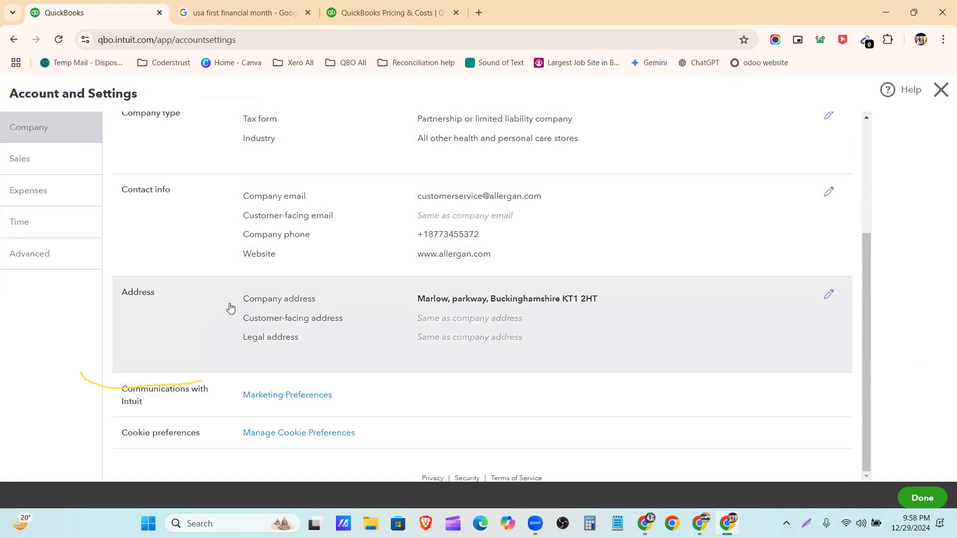
scroll(231, 205, up, 3)
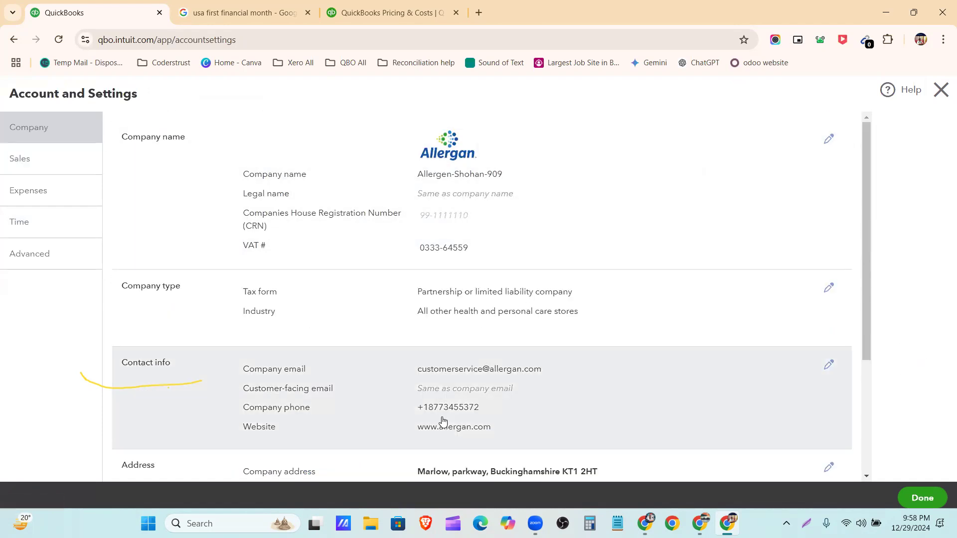
Look through the Sales, Expenses, Time and Advanced sections of the account settings.
click(42, 175)
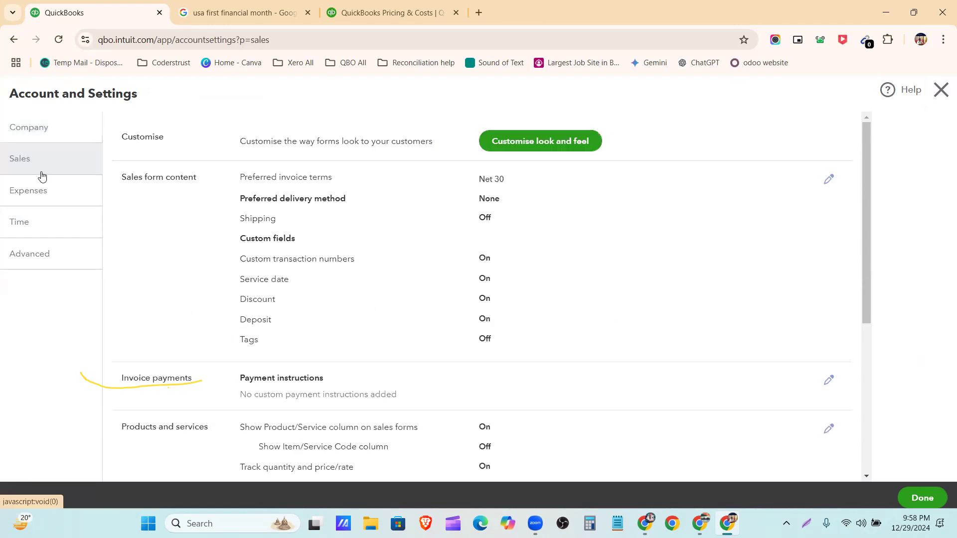
scroll(581, 337, down, 5)
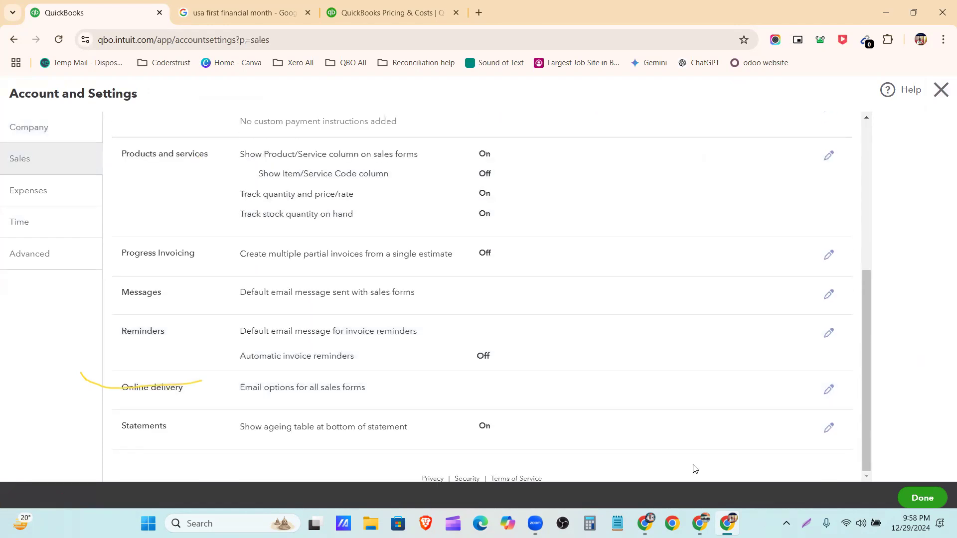
click(68, 193)
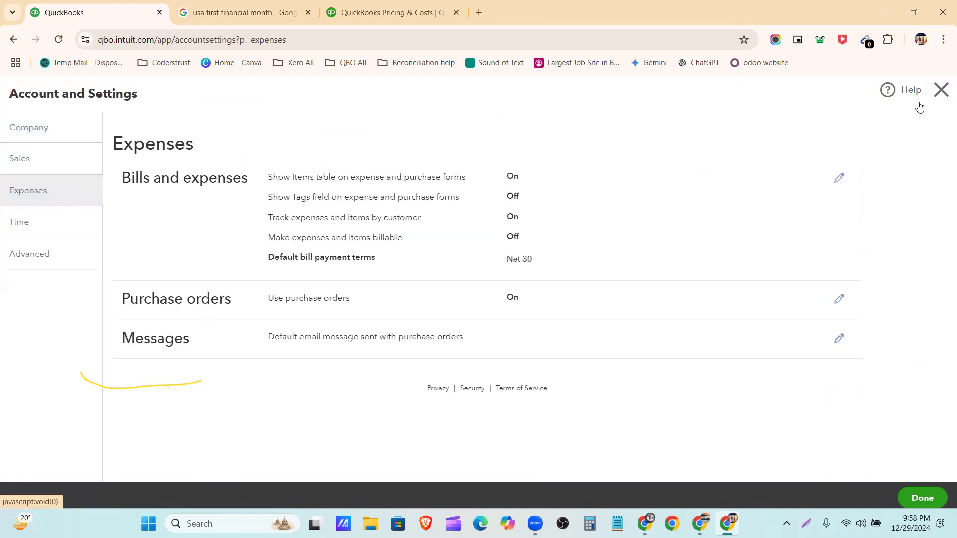
click(48, 223)
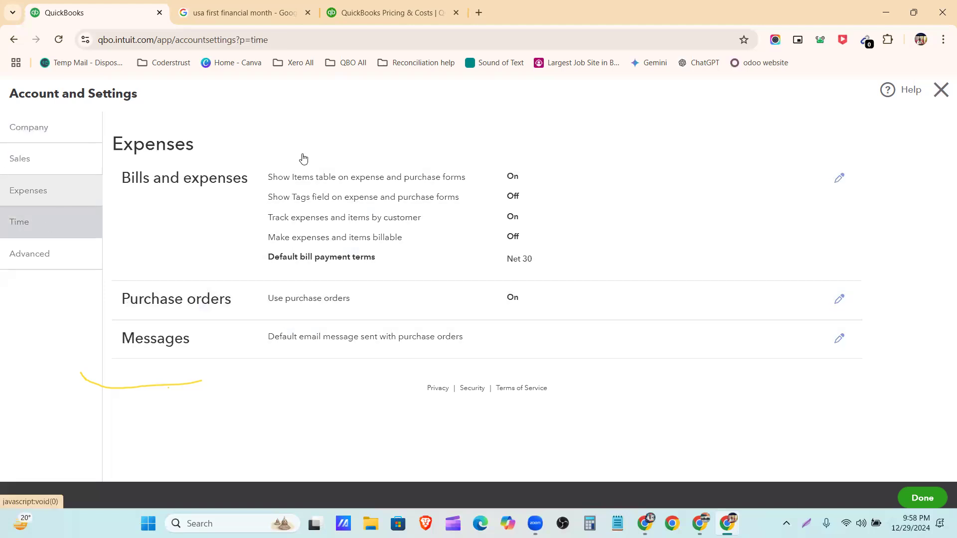
click(51, 262)
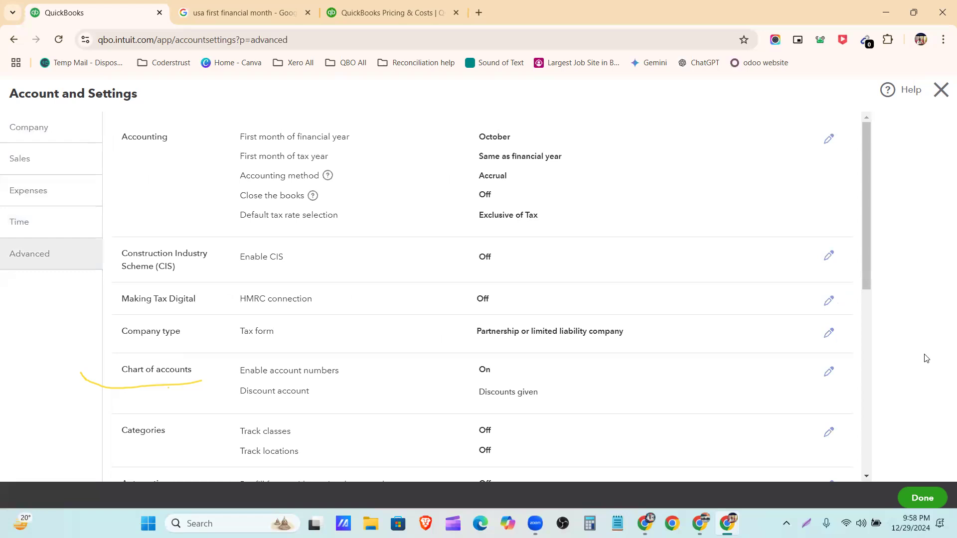
scroll(548, 330, down, 10)
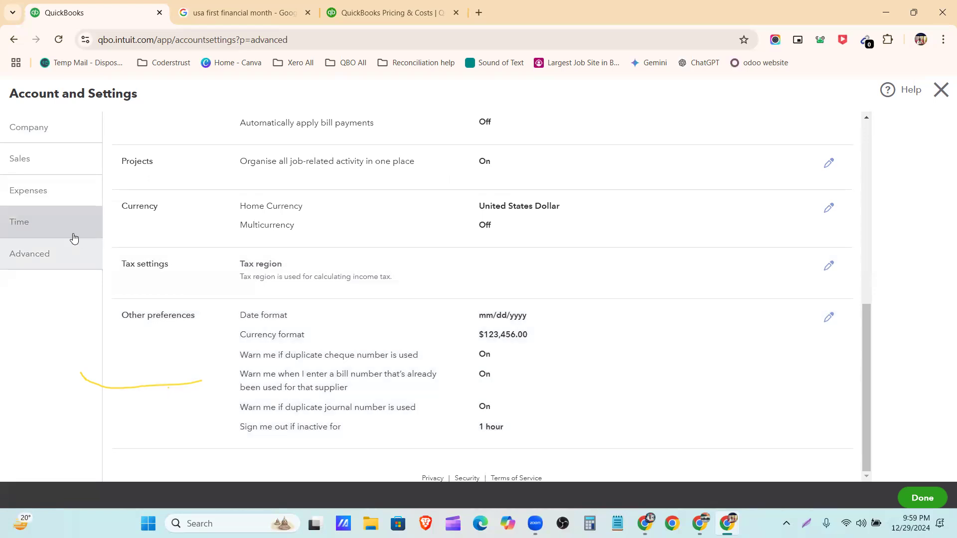
Start a new invoice form style from the sales settings and look over its content and email sections.
click(80, 165)
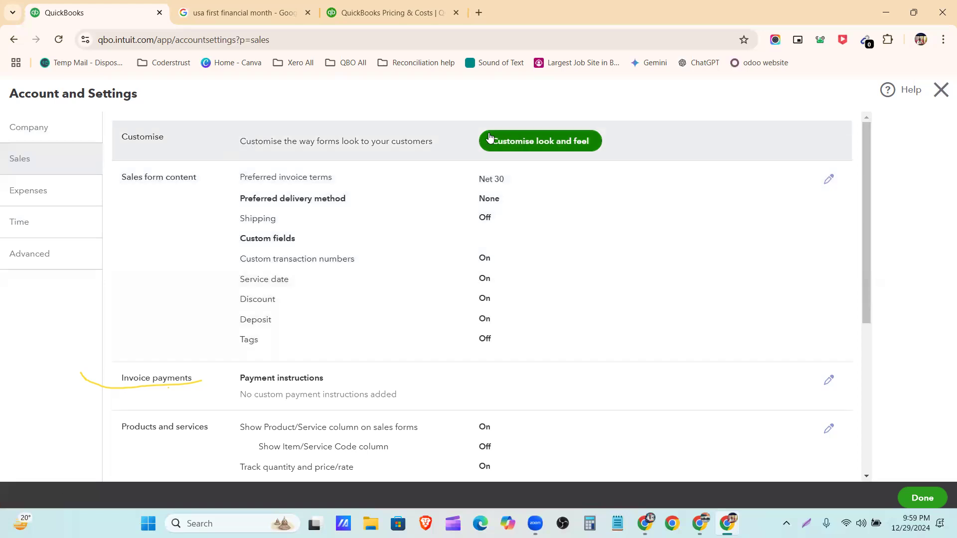
click(534, 143)
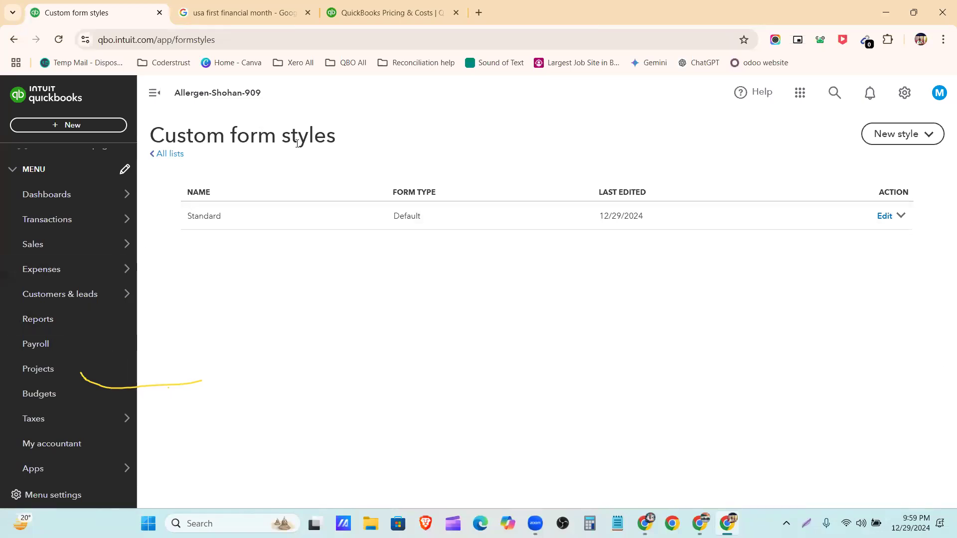
click(930, 136)
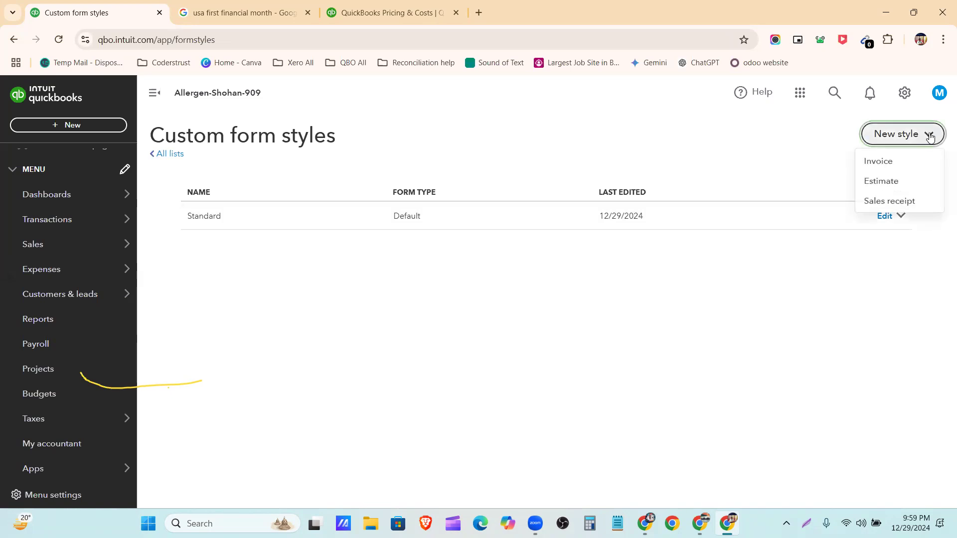
click(902, 170)
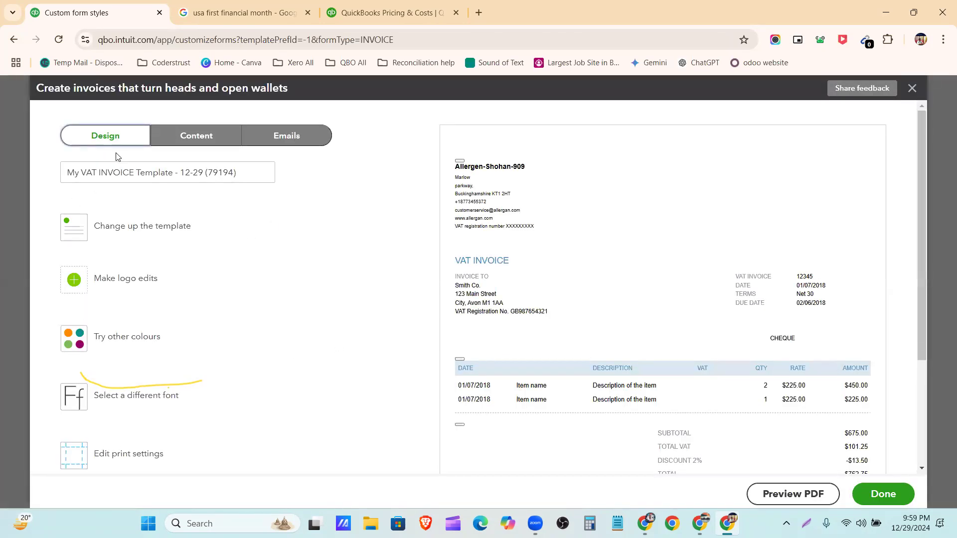
click(188, 138)
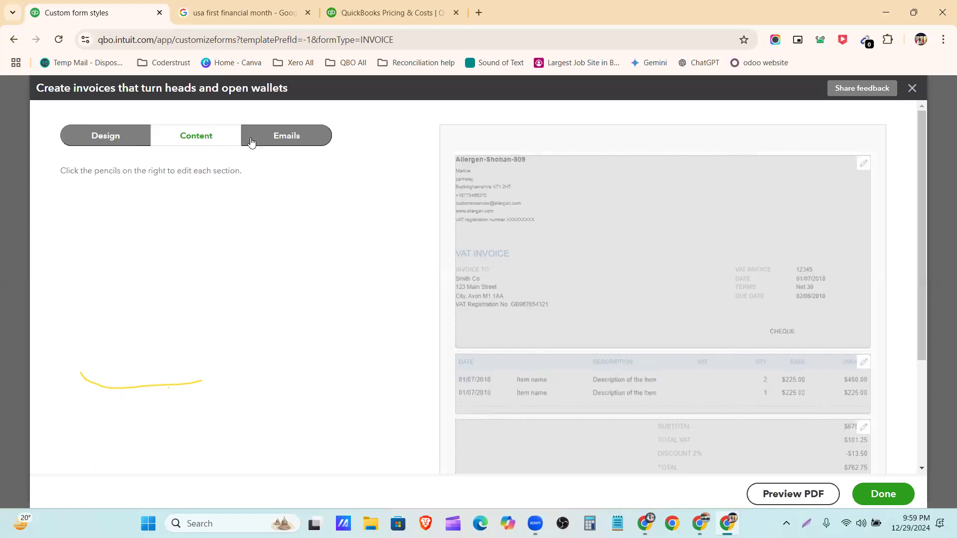
click(267, 139)
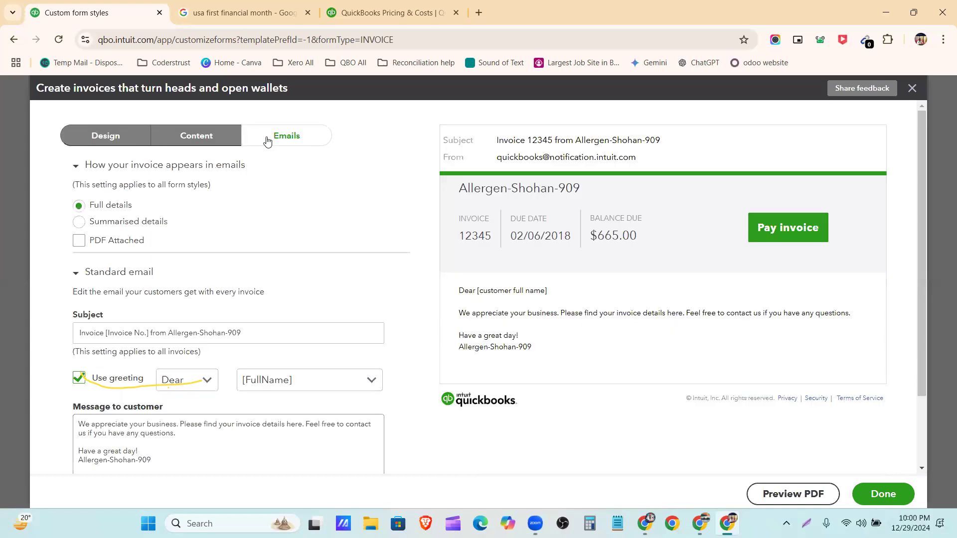
Return to the invoice style's design options and rename the template as My Design.
click(103, 143)
click(234, 172)
drag(235, 173, 1, 208)
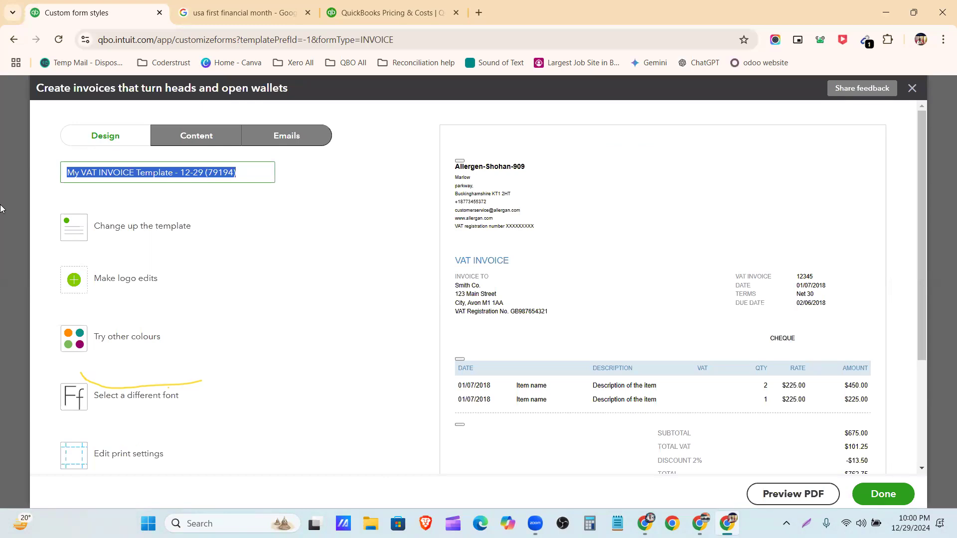
text(My )
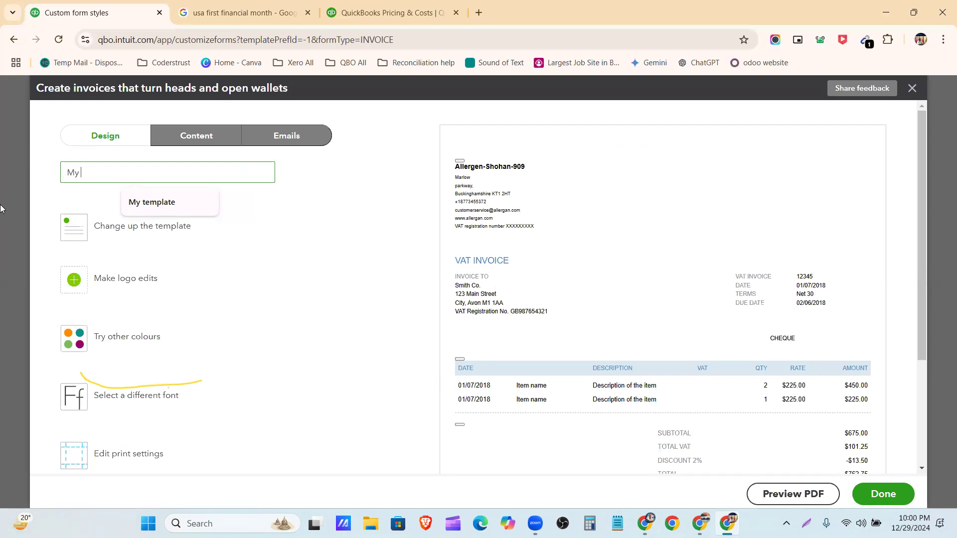
text(Design)
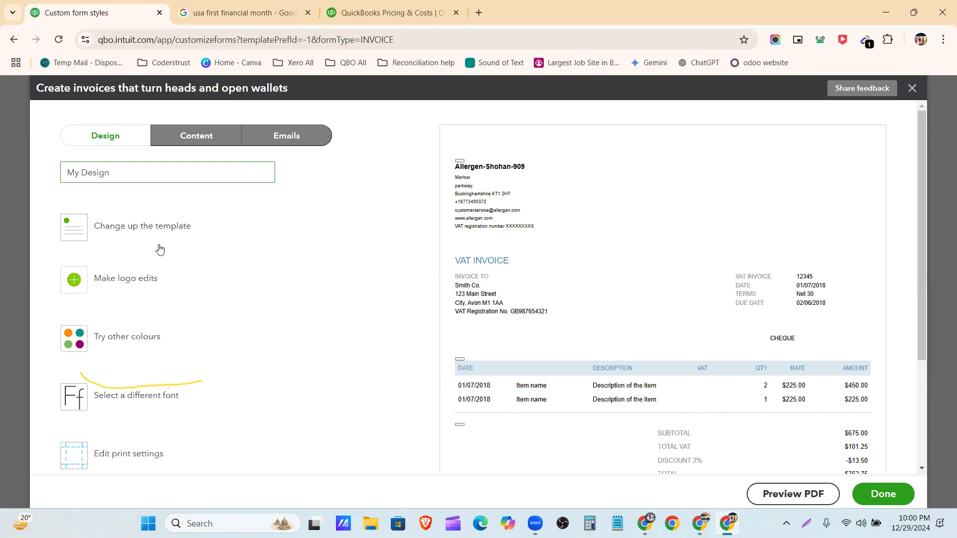
Preview the Airy classic, Fresh and Friendly layouts, and apply the Bold template to the invoice.
click(120, 225)
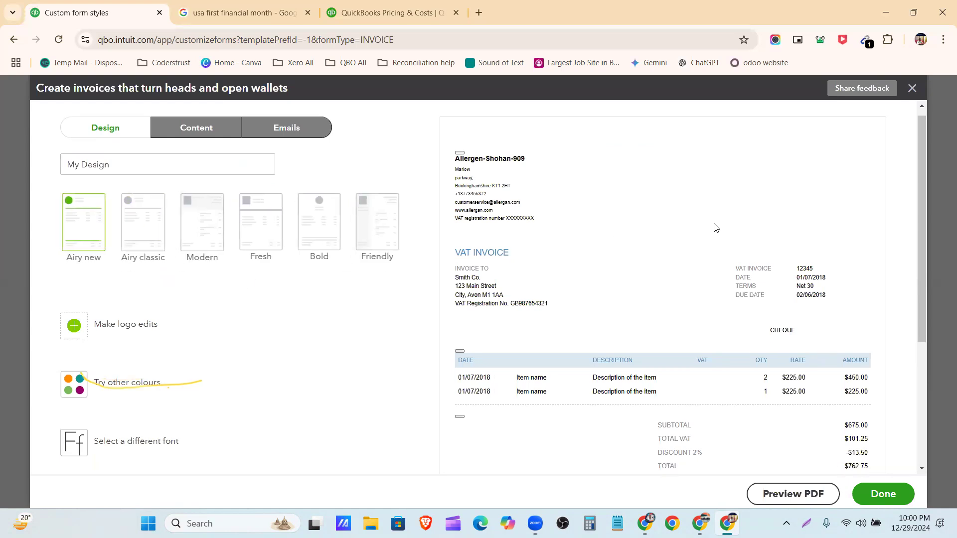
scroll(573, 252, down, 2)
scroll(573, 252, up, 2)
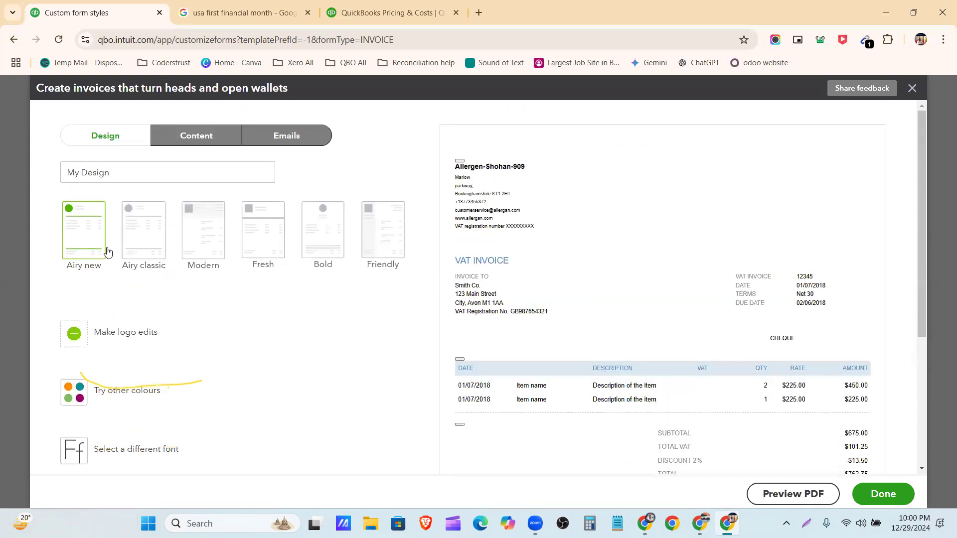
click(141, 247)
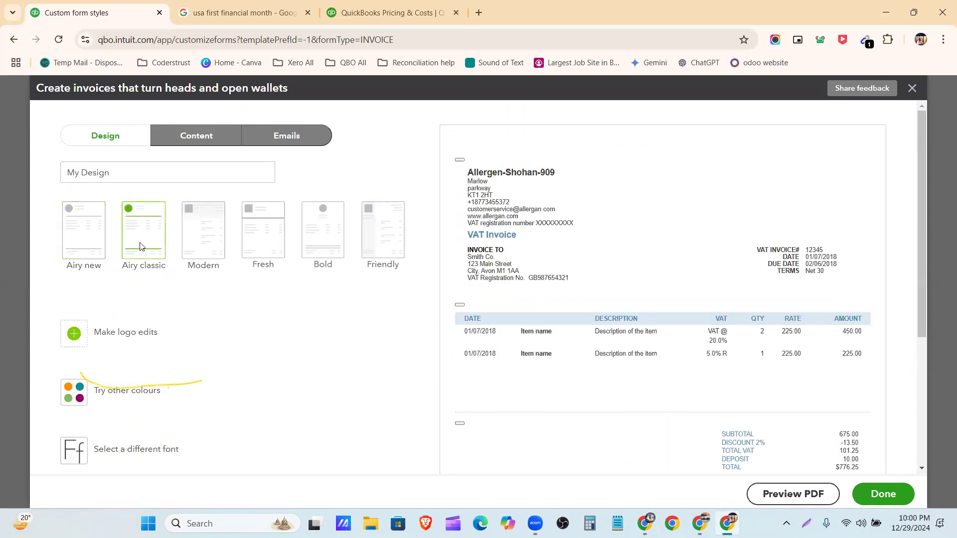
click(256, 245)
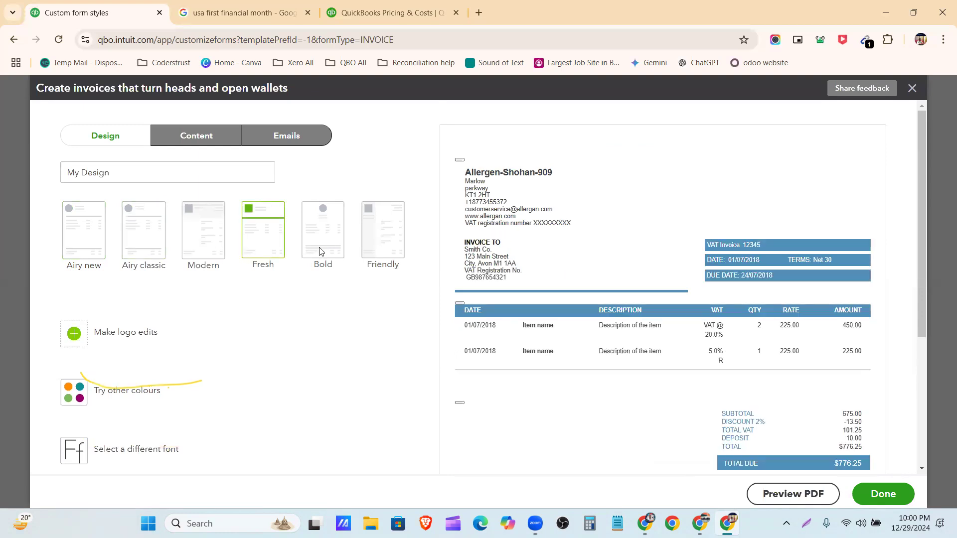
click(384, 251)
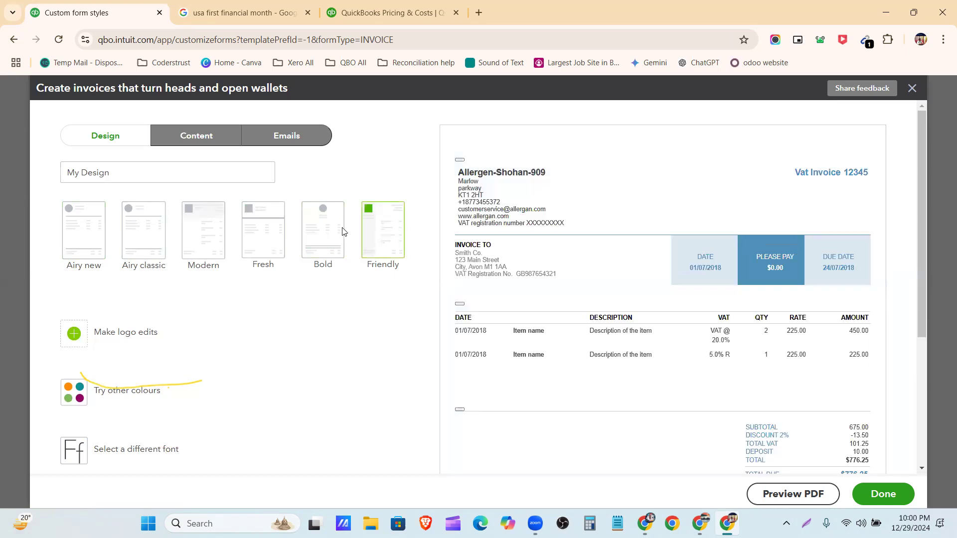
click(325, 225)
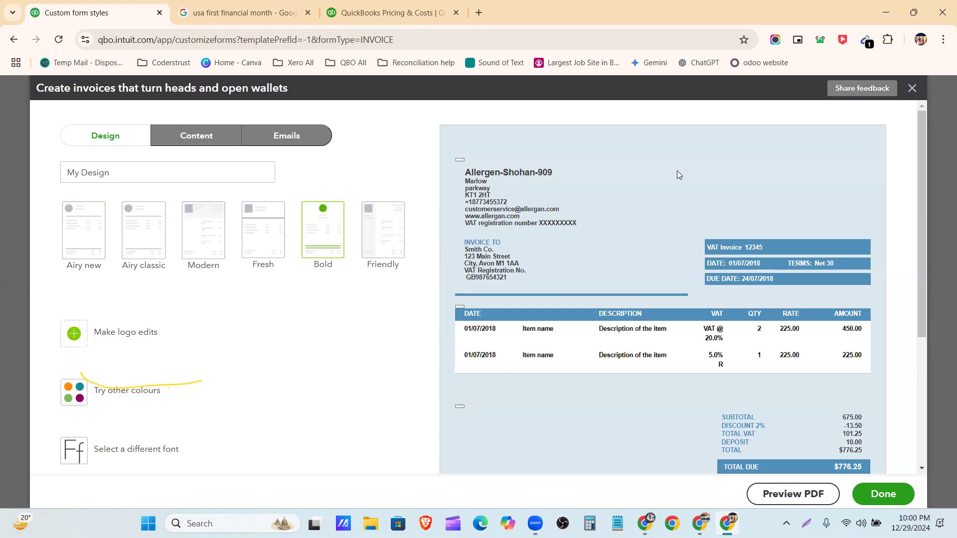
scroll(548, 294, down, 1)
scroll(394, 279, up, 1)
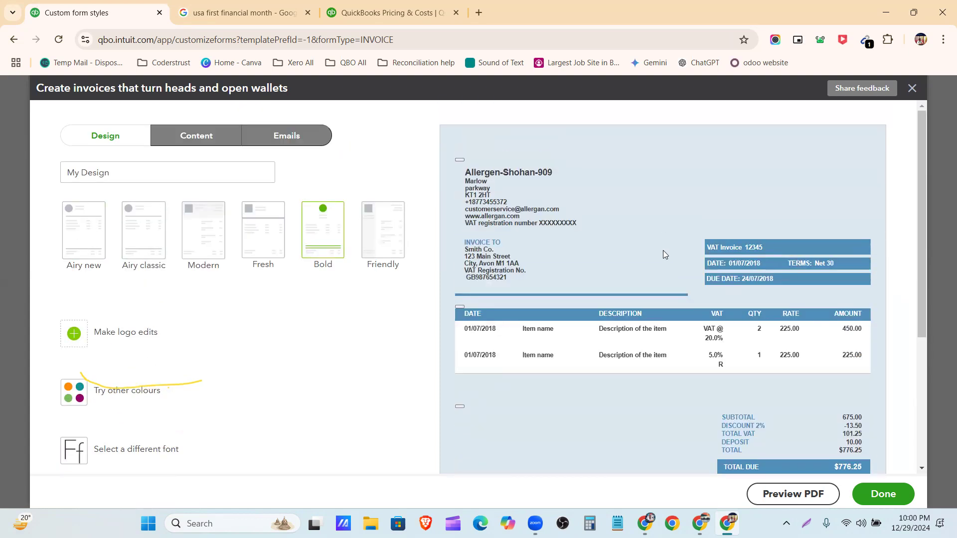
scroll(614, 266, down, 3)
scroll(613, 266, up, 2)
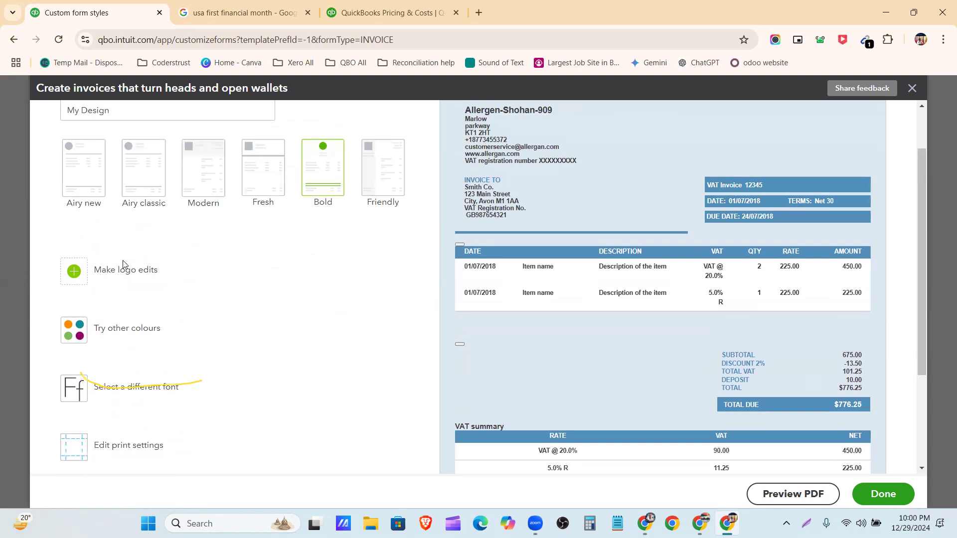
Show the company logo on the invoice, try centre and left placement, and align it to the right.
click(123, 277)
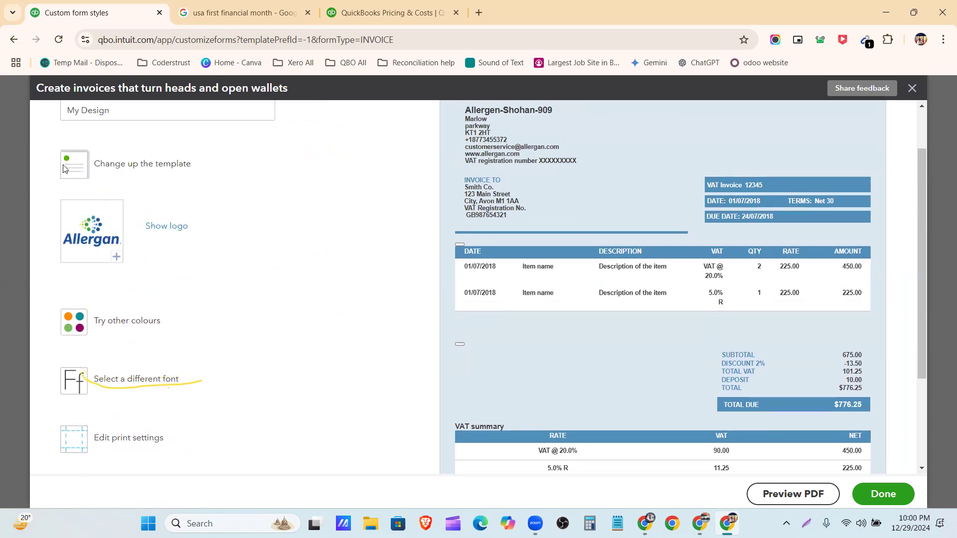
click(166, 227)
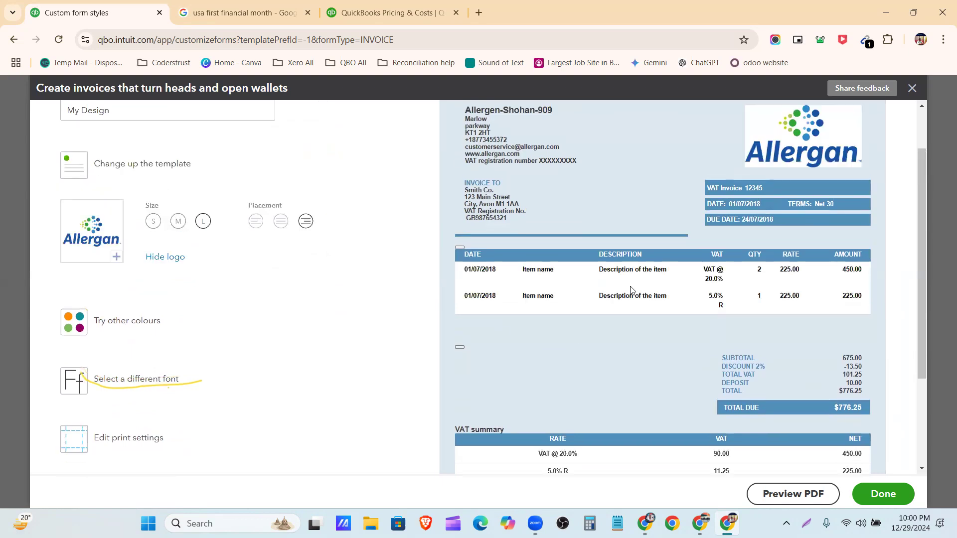
scroll(809, 224, up, 1)
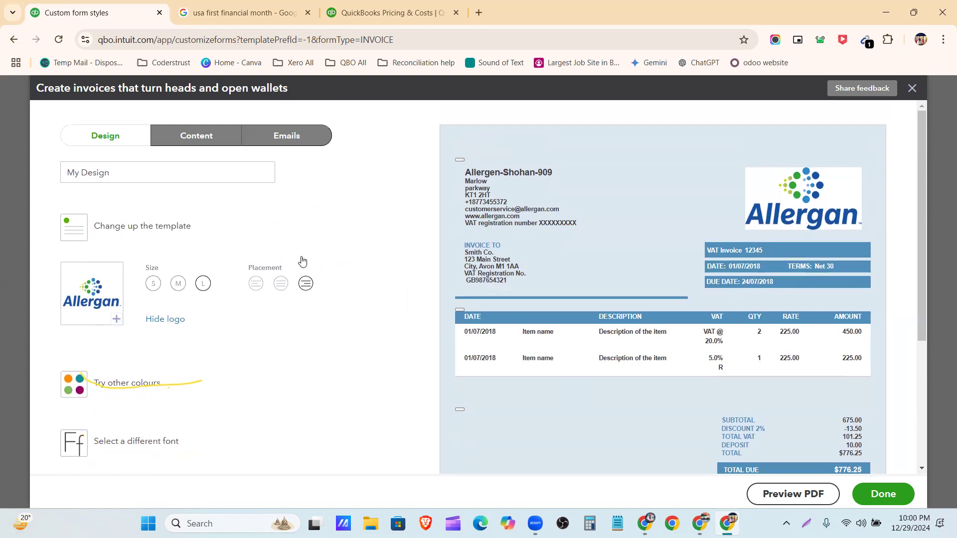
click(282, 289)
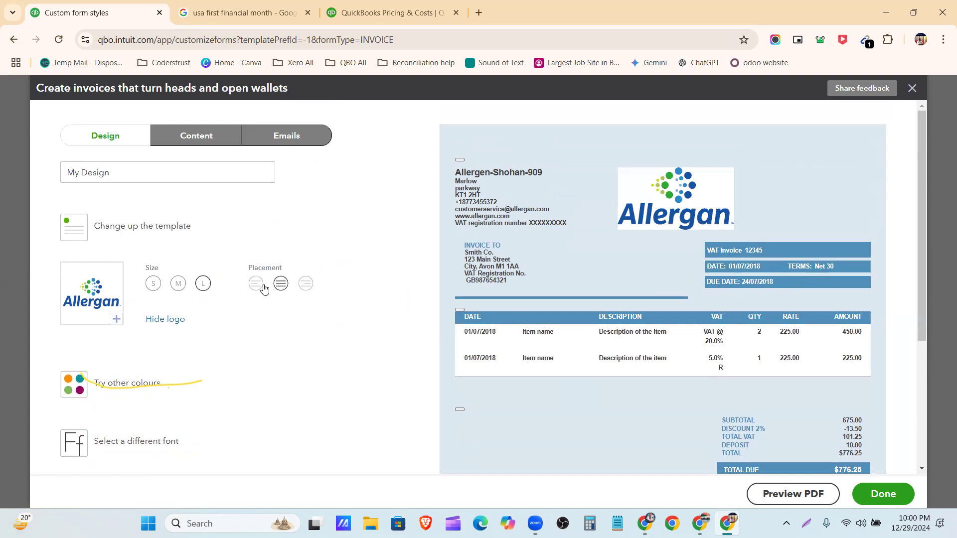
click(256, 289)
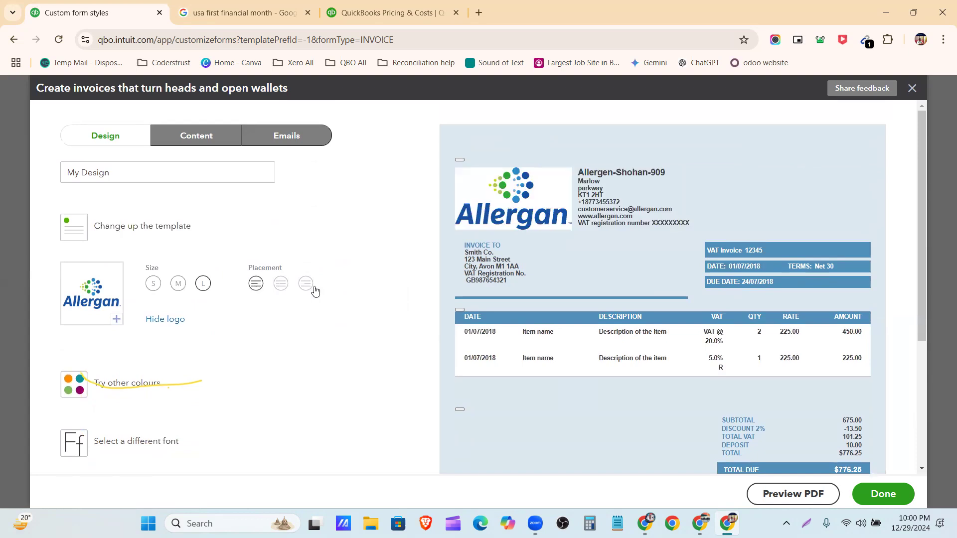
click(310, 288)
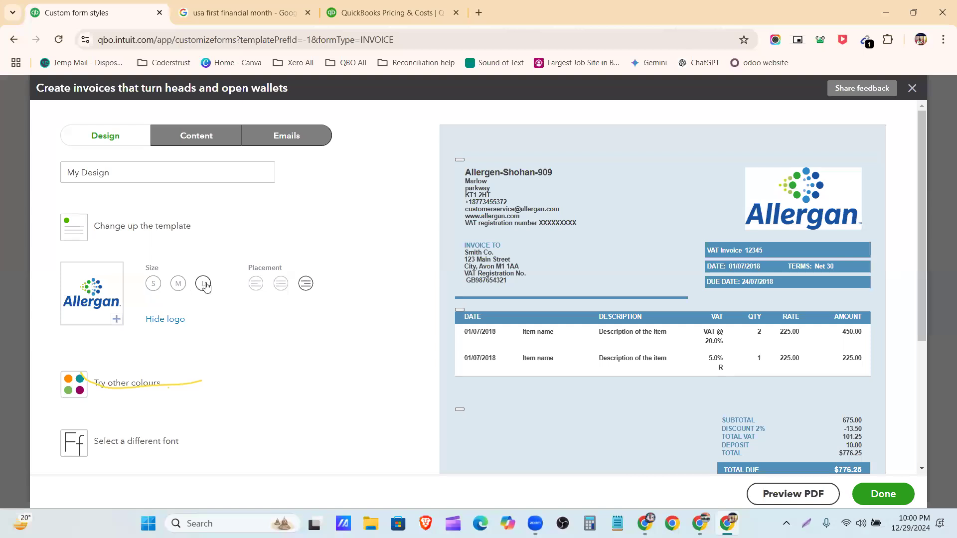
Compare the small and medium logo sizes on the invoice and set the logo to medium.
click(179, 290)
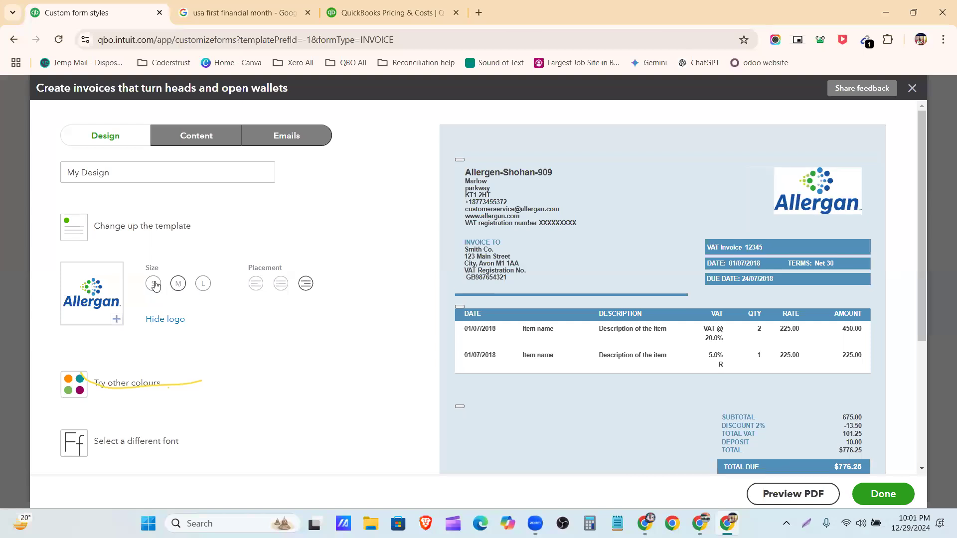
click(154, 284)
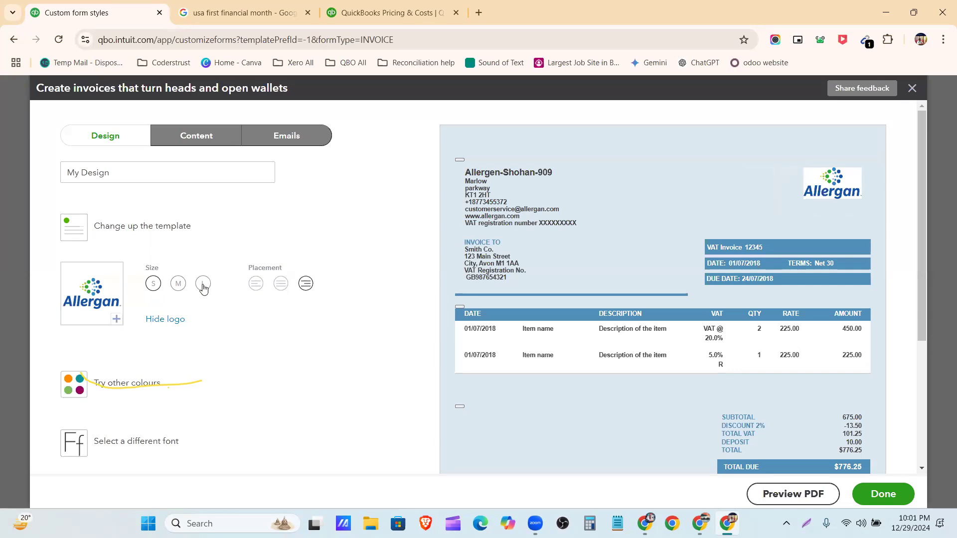
click(179, 290)
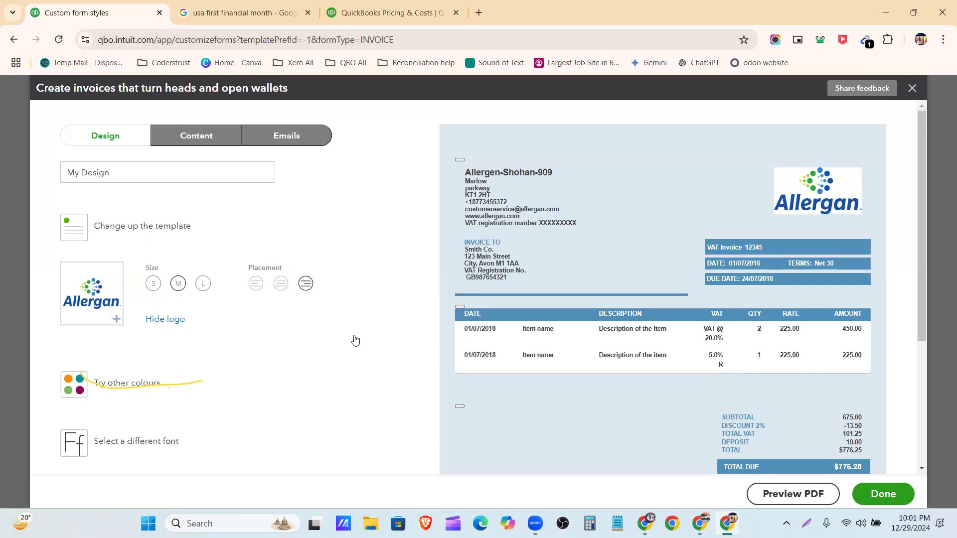
Try light green #96bc2d as the invoice's theme colour, set it to dark green #2a651d, and check the preview.
scroll(355, 339, down, 3)
click(124, 262)
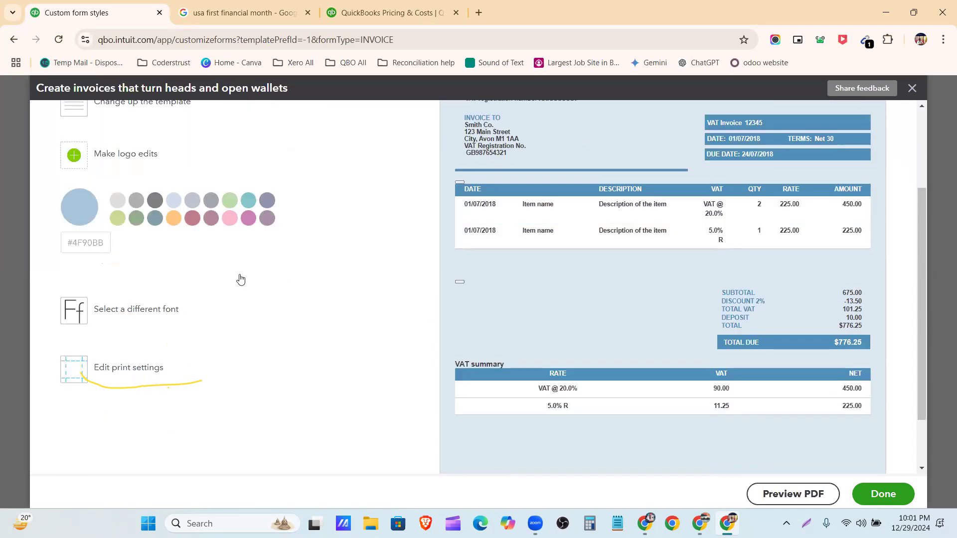
scroll(645, 290, up, 3)
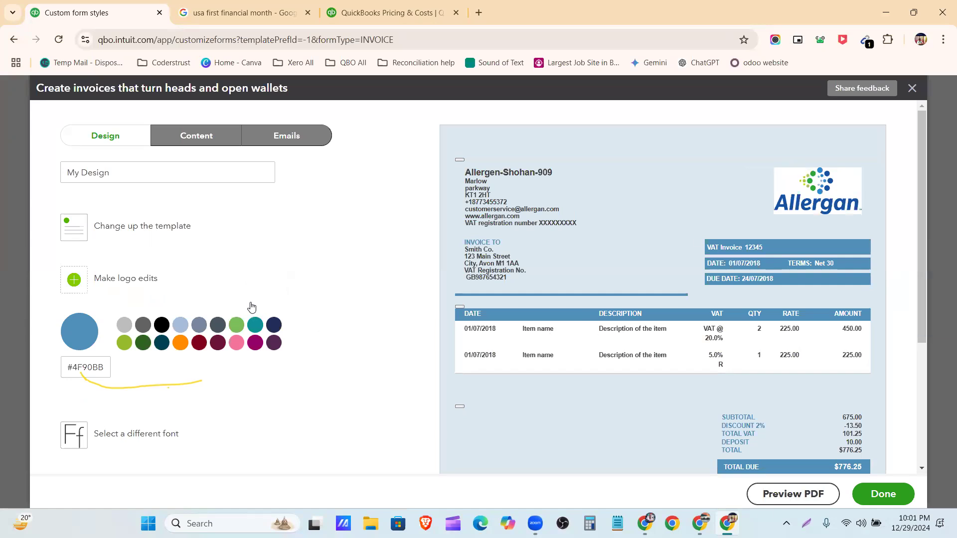
click(126, 343)
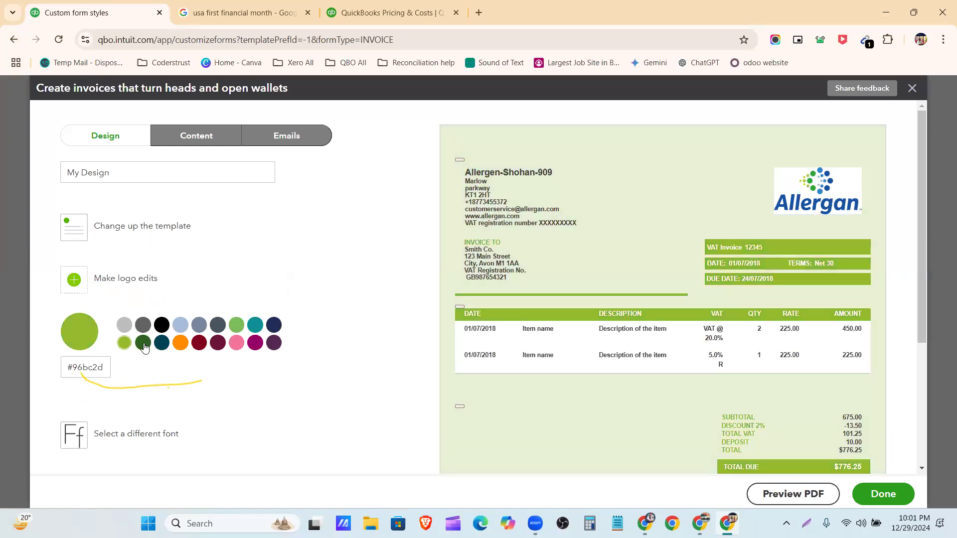
click(143, 344)
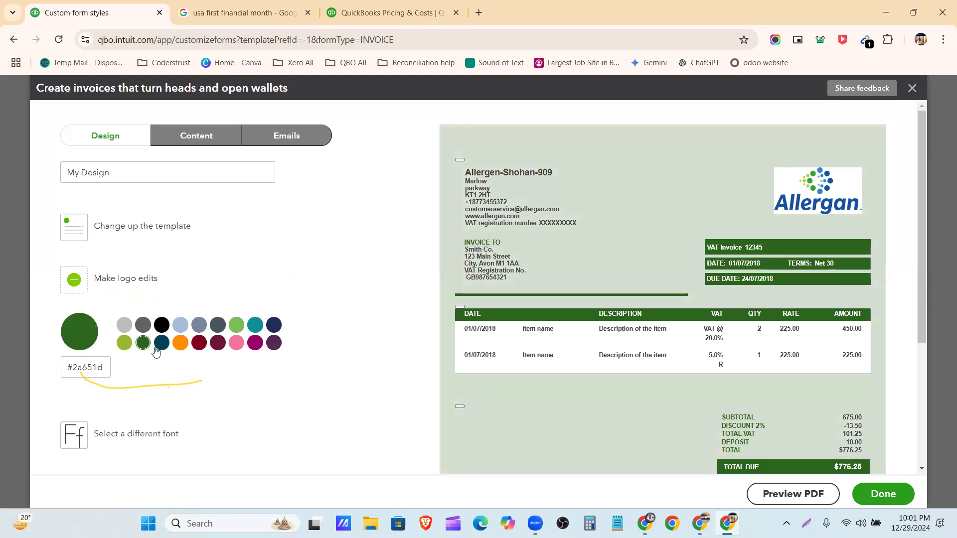
scroll(635, 340, down, 1)
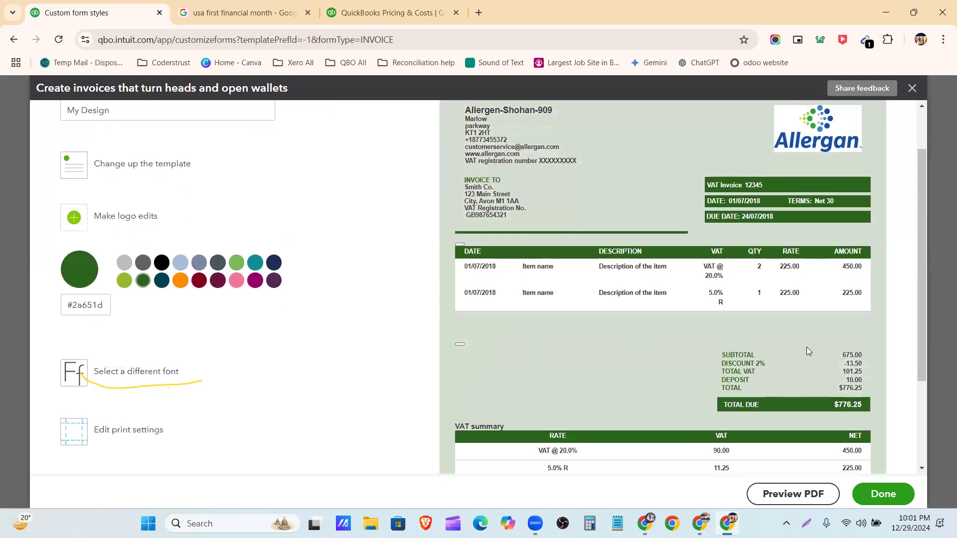
scroll(807, 347, down, 3)
scroll(249, 304, up, 3)
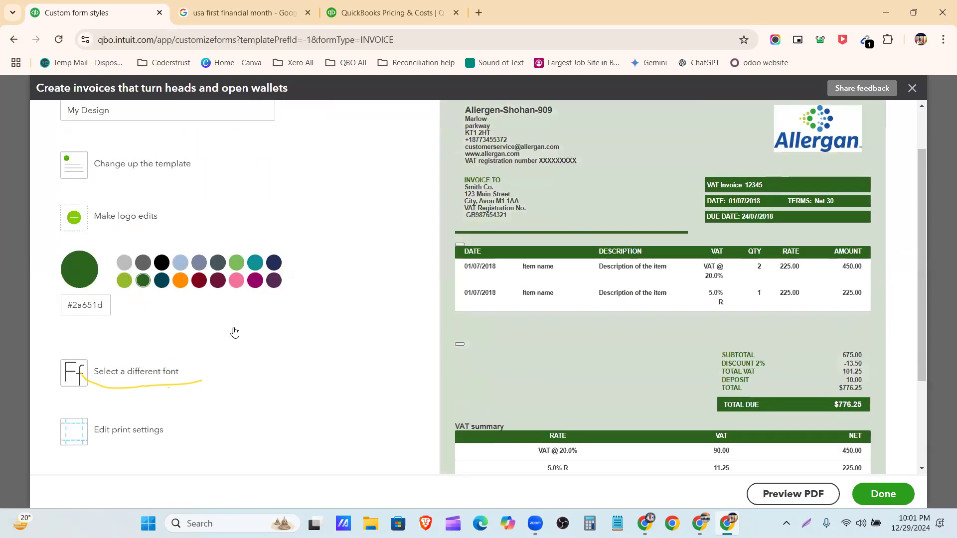
Change the invoice template's font to Times New Roman.
click(132, 373)
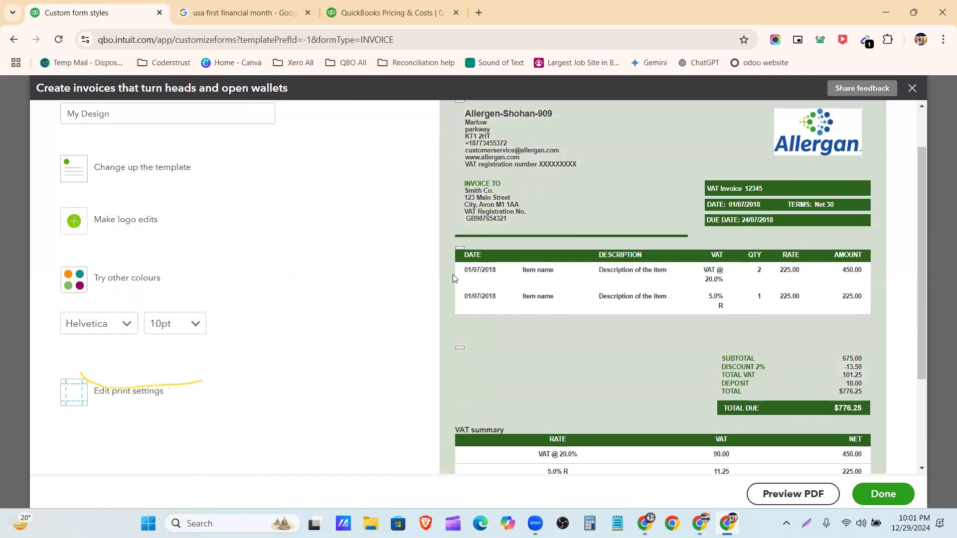
scroll(124, 380, up, 2)
click(122, 380)
scroll(116, 377, down, 2)
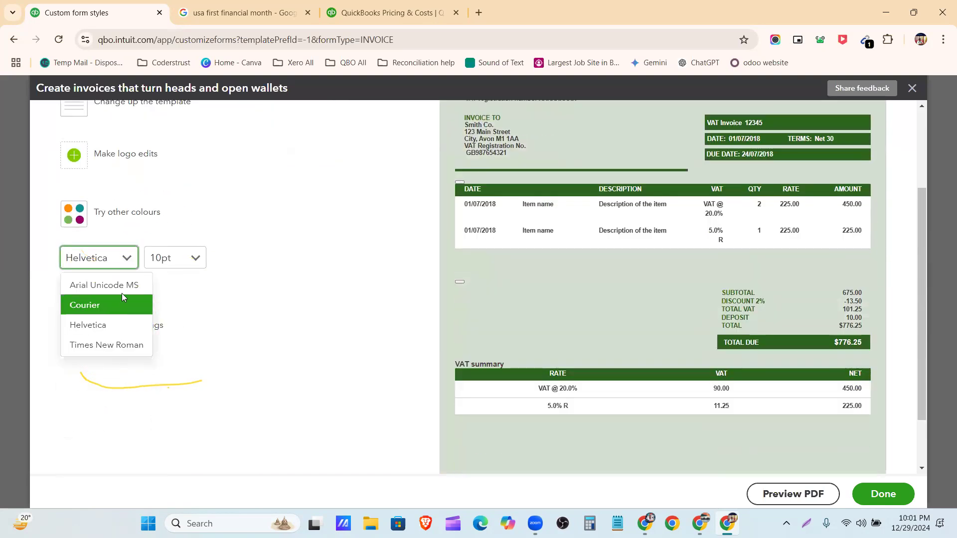
key(Up)
key(Up)
key(Up)
key(Down)
key(Down)
key(Down)
click(118, 345)
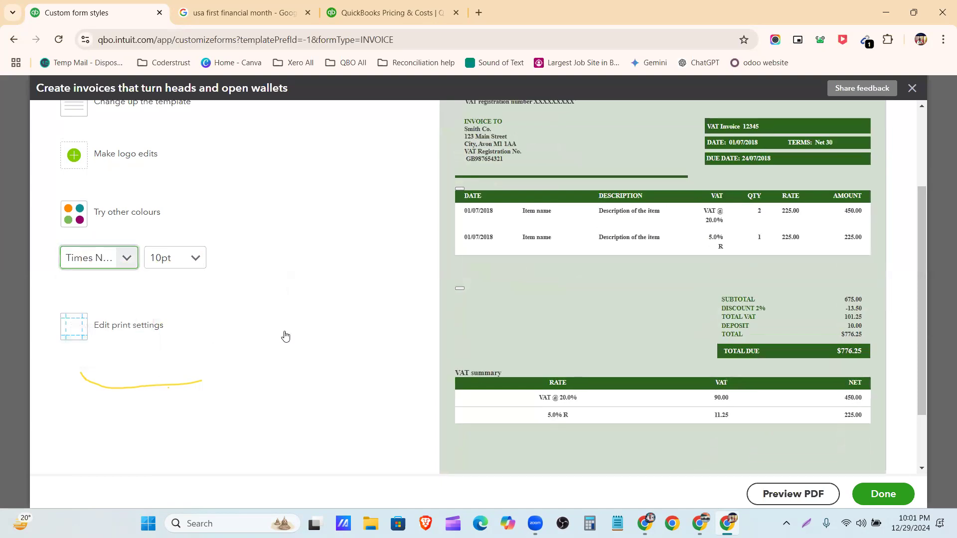
Set the invoice template's font size to 10pt.
scroll(622, 160, up, 3)
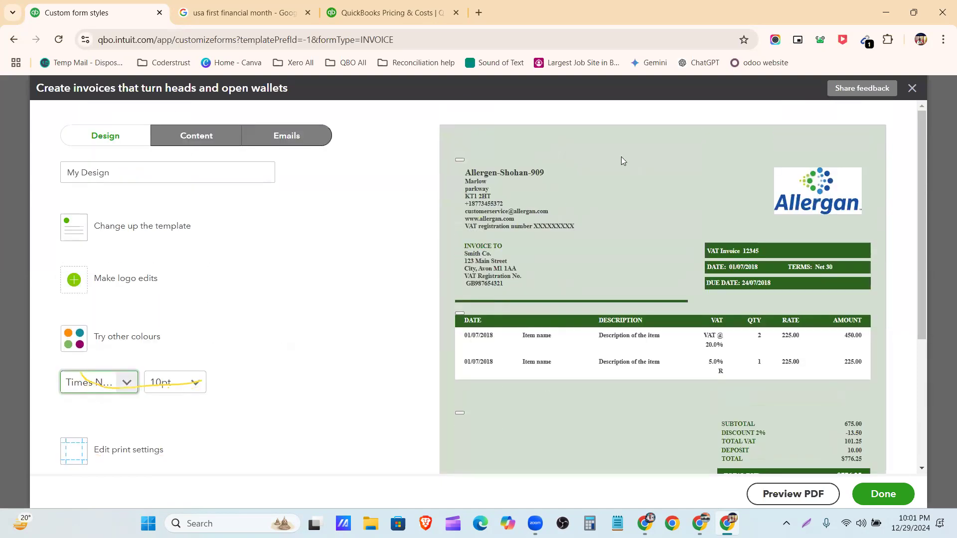
click(196, 383)
scroll(202, 344, down, 1)
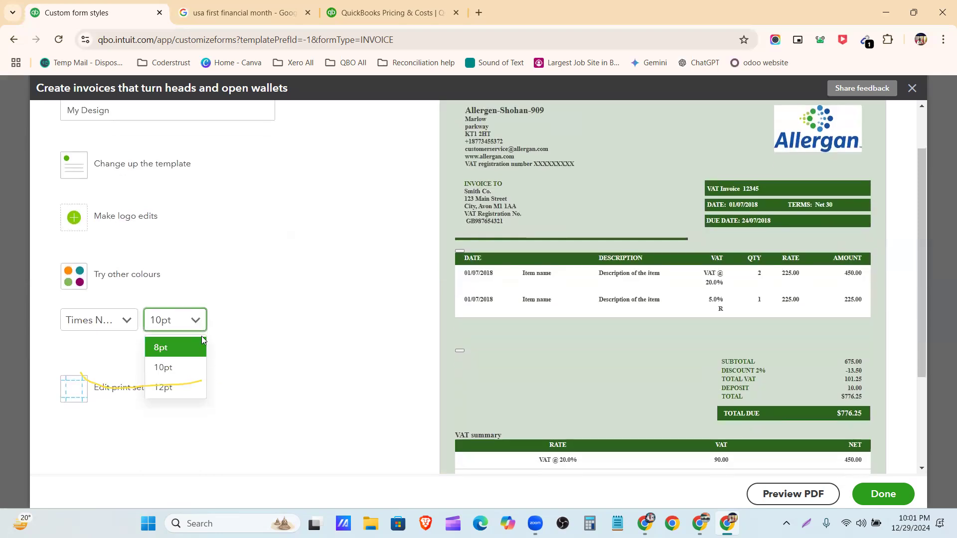
click(185, 367)
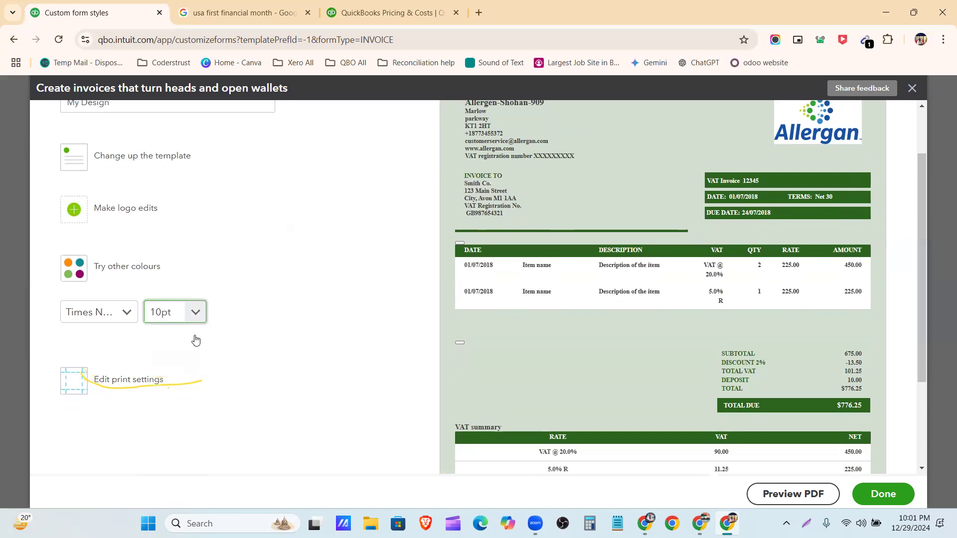
Open the template's print settings and review the page margins, window envelope and letterhead options.
scroll(145, 279, down, 3)
click(142, 268)
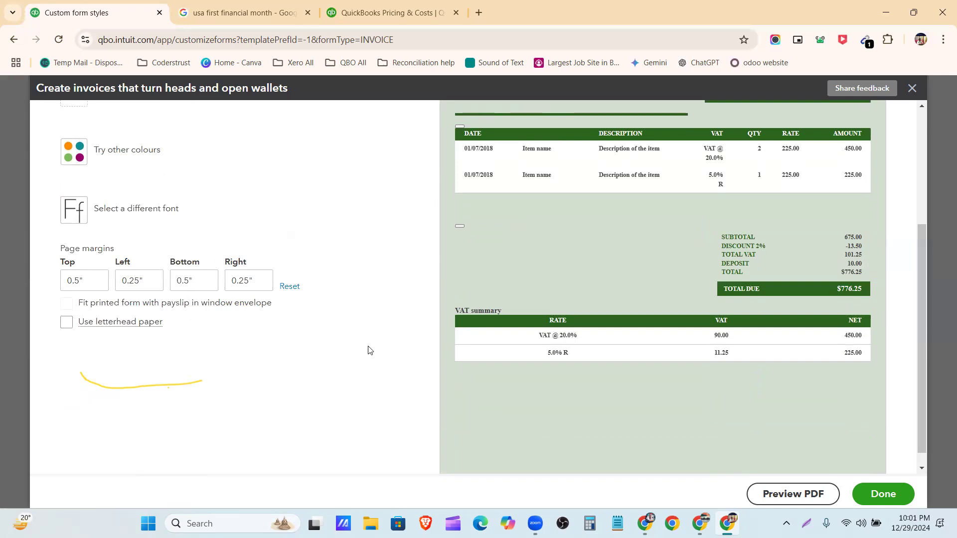
scroll(493, 335, up, 4)
scroll(232, 355, down, 3)
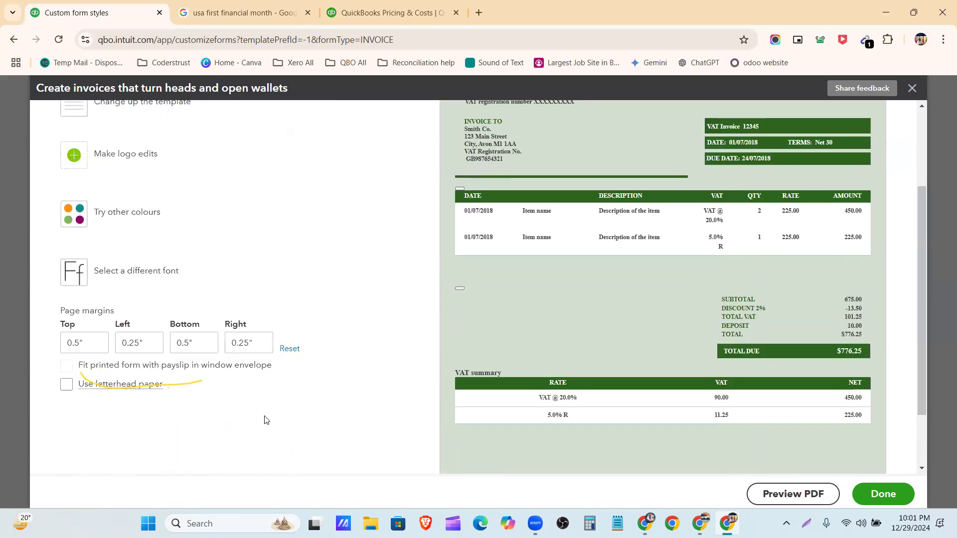
scroll(242, 417, up, 3)
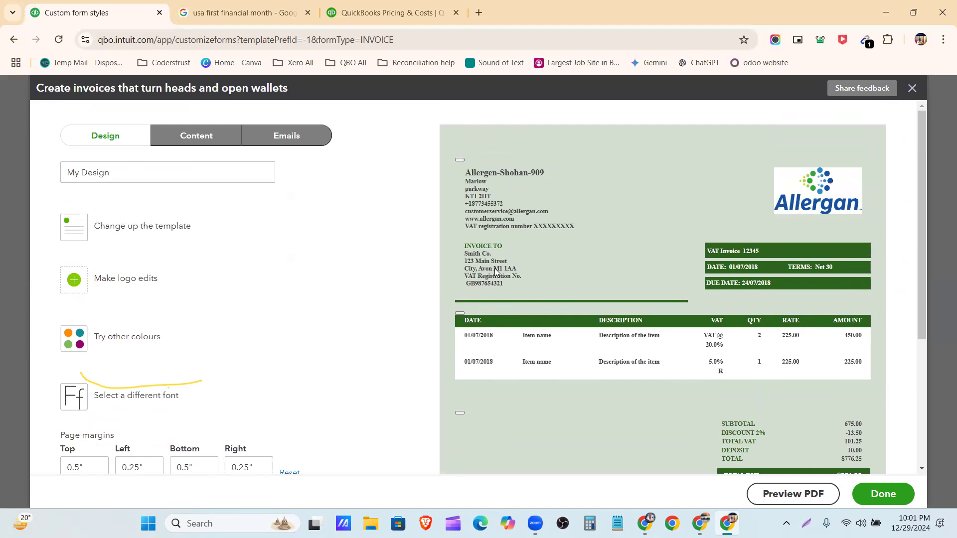
Switch to the template's content settings and open the invoice header section for editing.
click(211, 133)
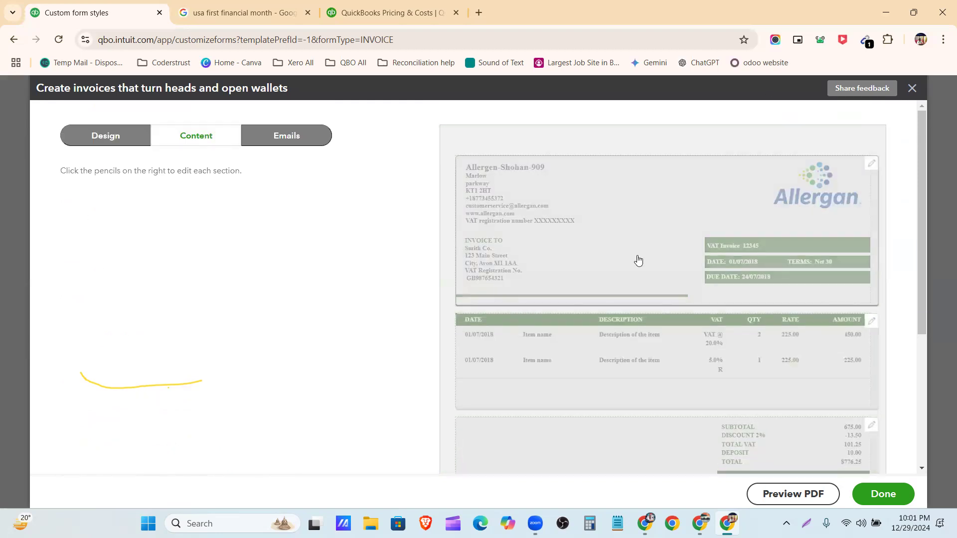
scroll(697, 131, down, 3)
scroll(688, 324, down, 2)
click(872, 165)
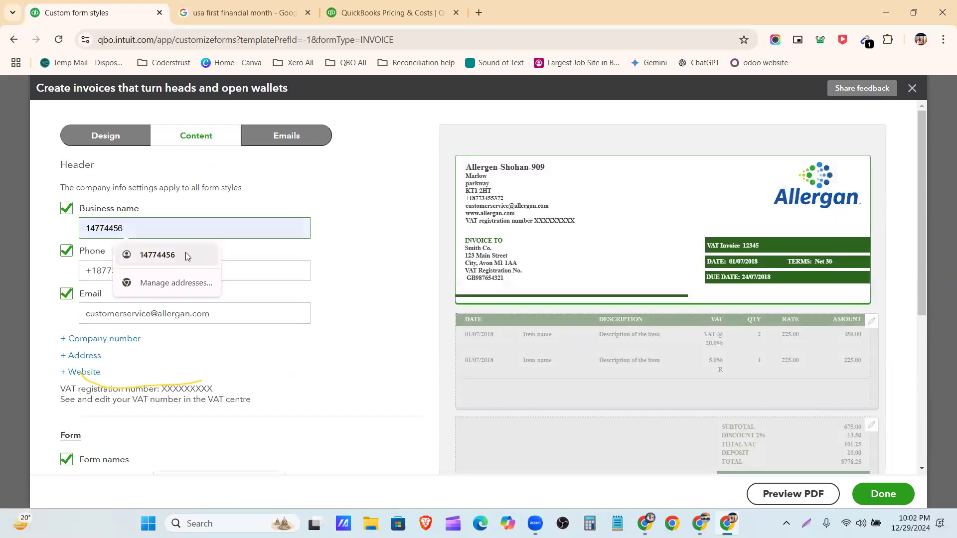
click(379, 230)
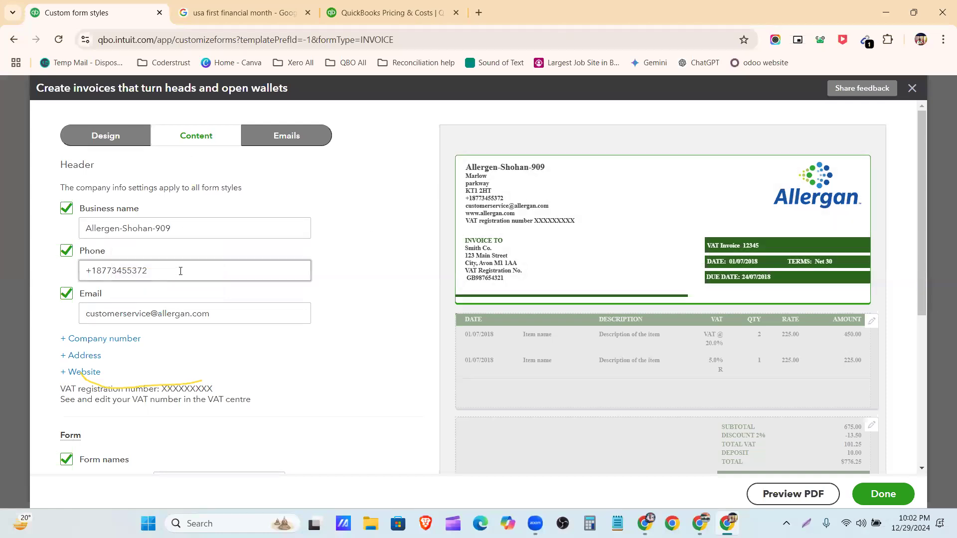
Try hiding the phone number in the invoice header, show it again, and check the preview.
click(67, 253)
click(67, 253)
key(ctrl+plus)
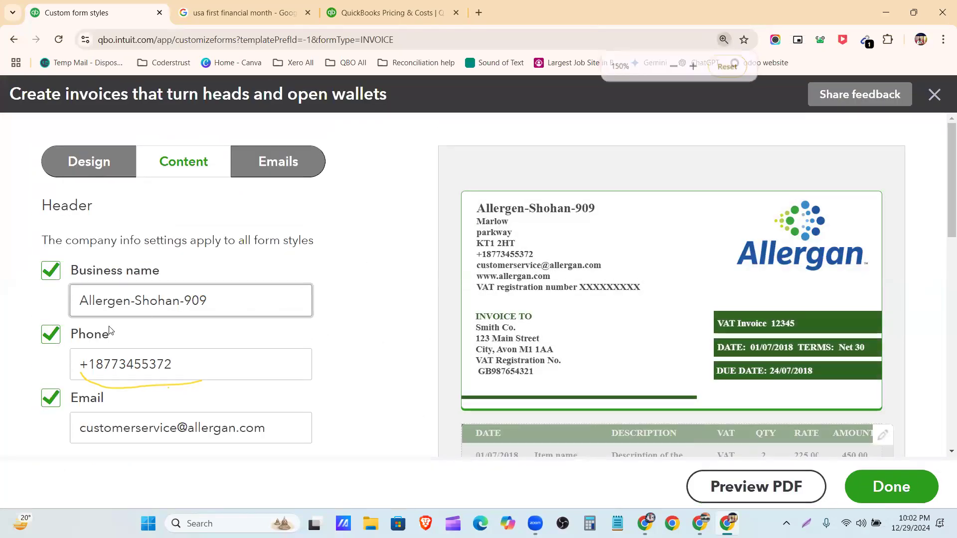
click(51, 335)
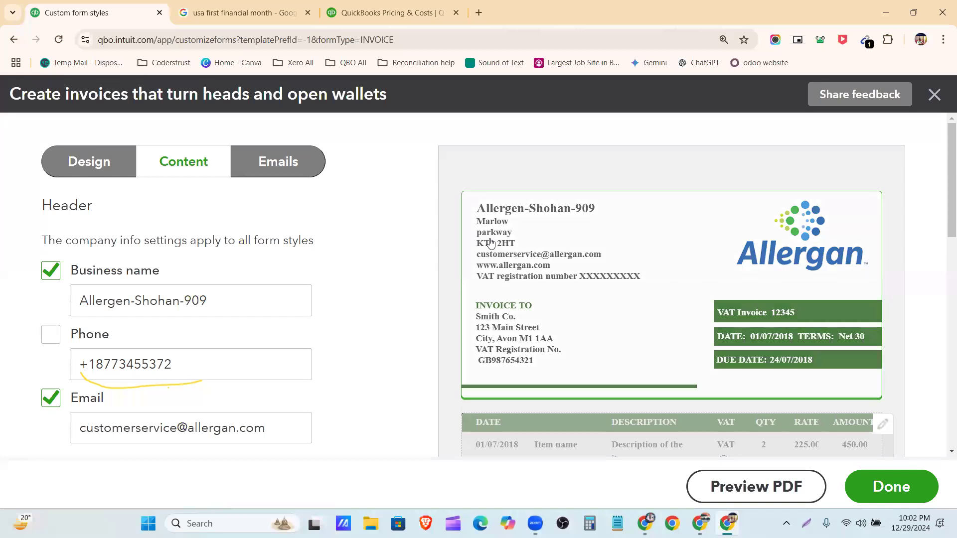
click(50, 334)
drag(534, 254, 475, 260)
click(385, 325)
scroll(299, 325, down, 3)
scroll(286, 297, up, 2)
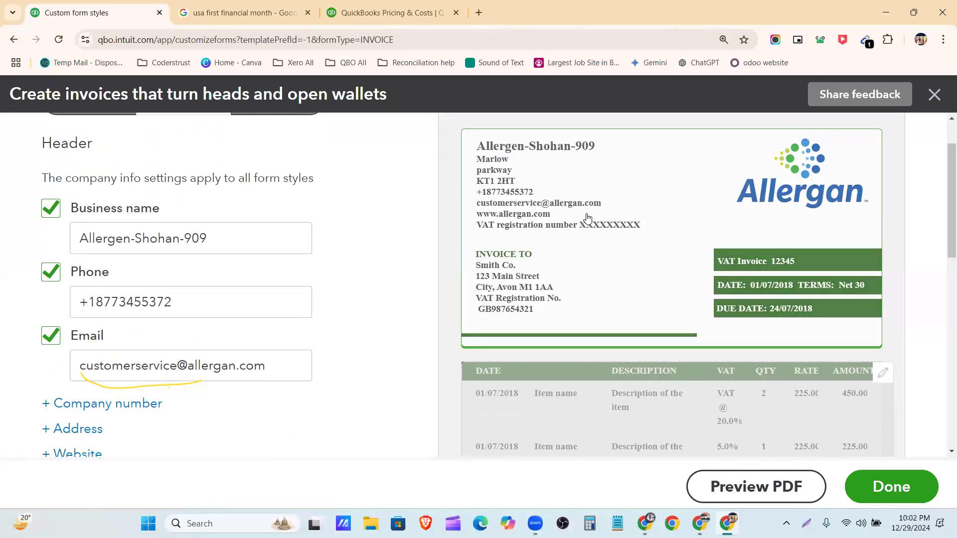
Try hiding the email in the invoice header and turn it back on.
click(52, 338)
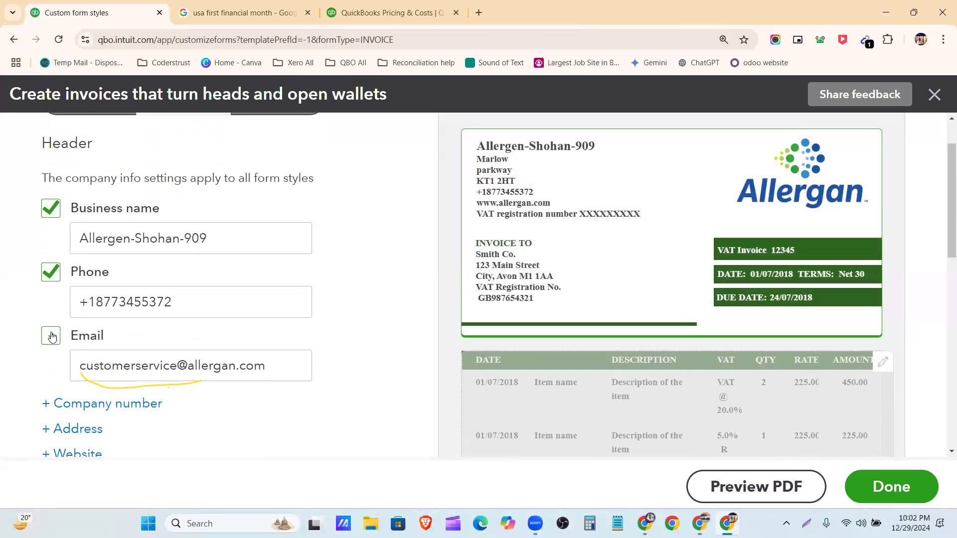
click(53, 338)
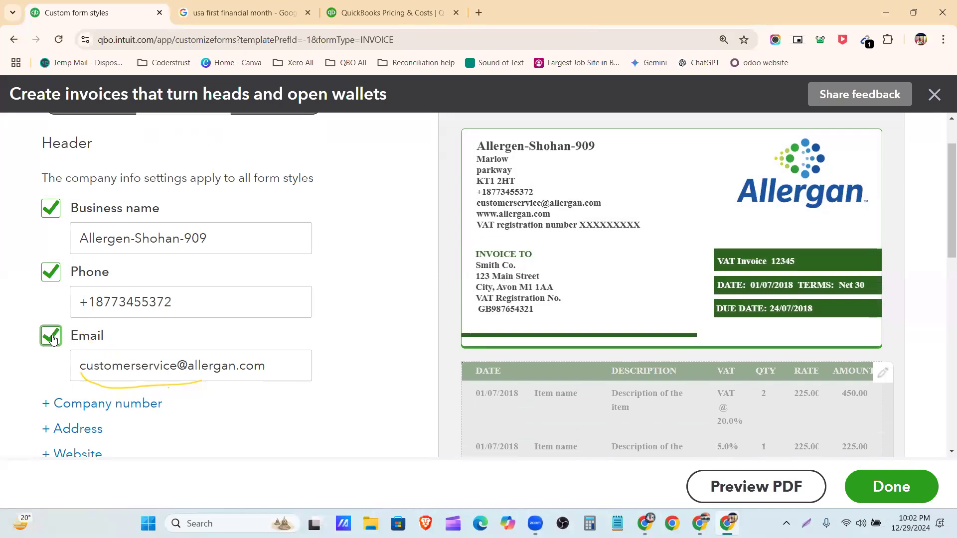
scroll(52, 338, down, 3)
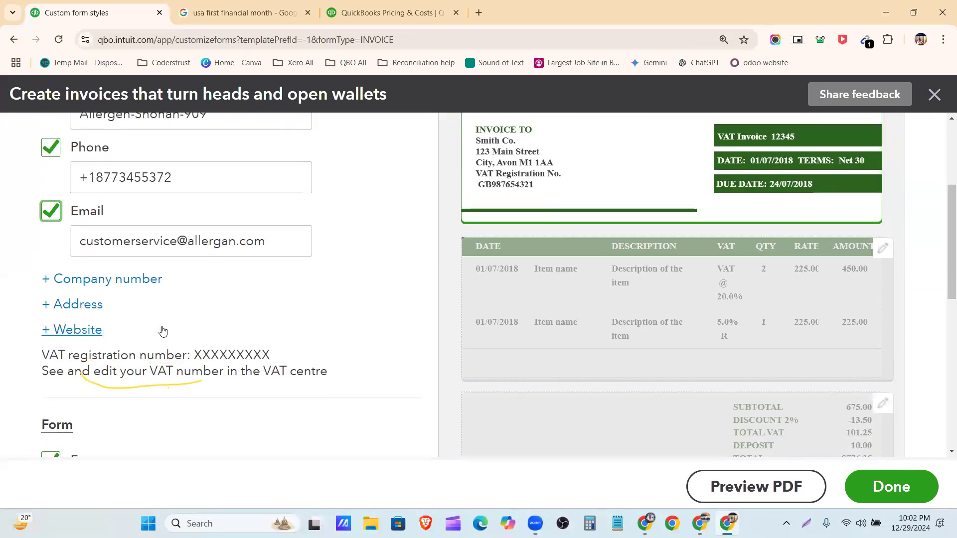
Expand the address details in the header settings and hide the street address from the invoice.
key(ctrl+minus)
scroll(244, 364, down, 2)
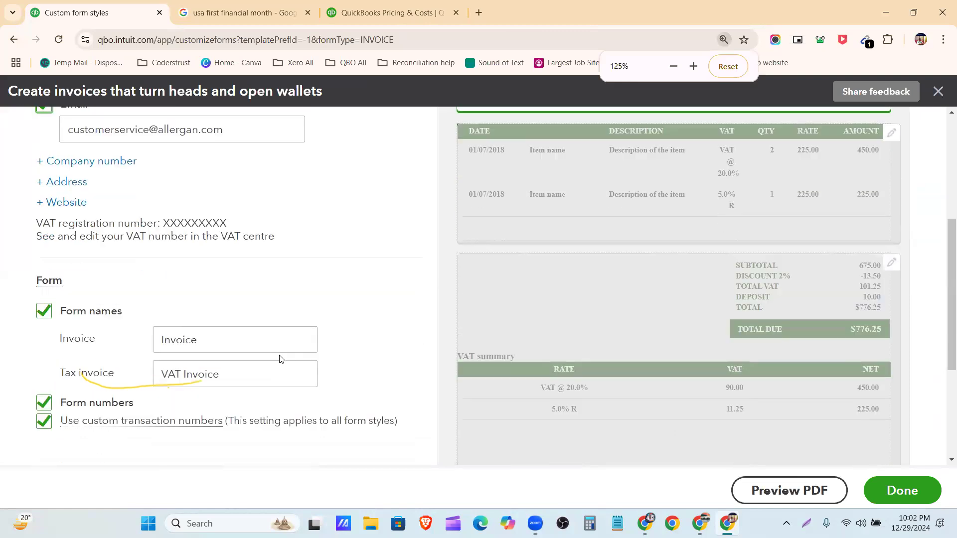
scroll(257, 353, up, 1)
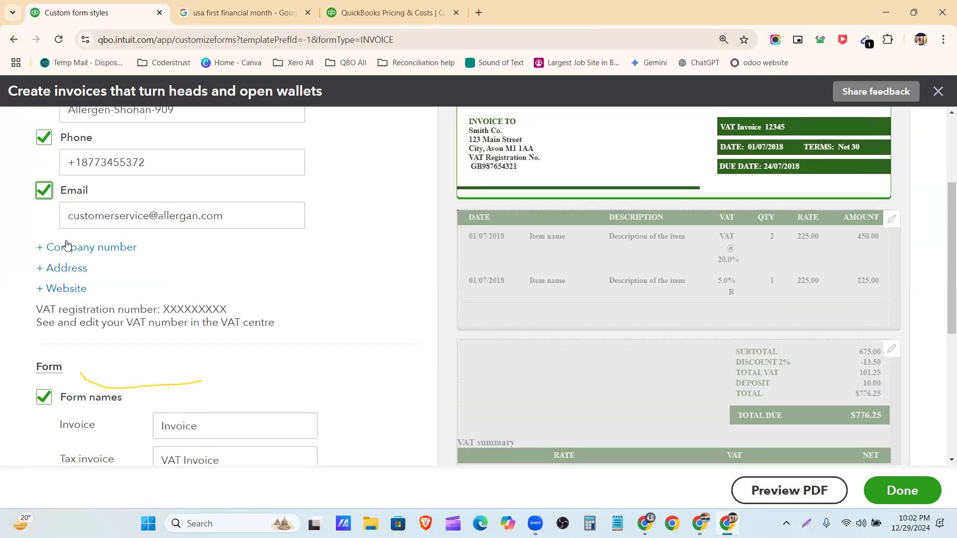
click(50, 267)
scroll(635, 206, up, 2)
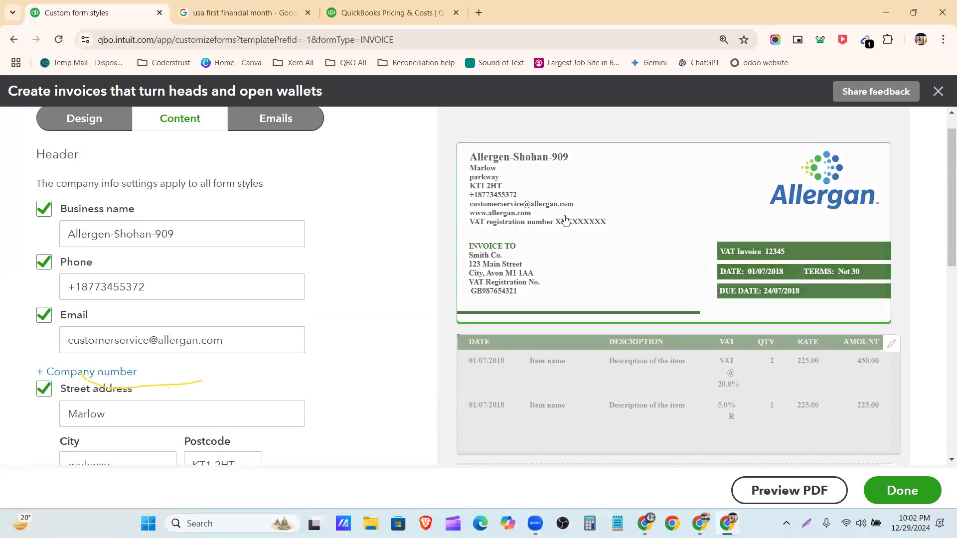
scroll(404, 314, down, 2)
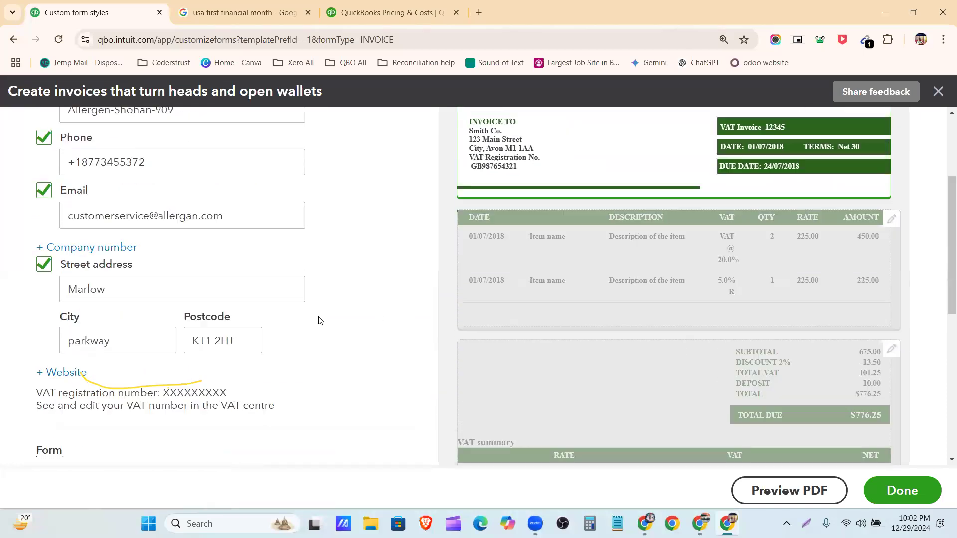
click(45, 264)
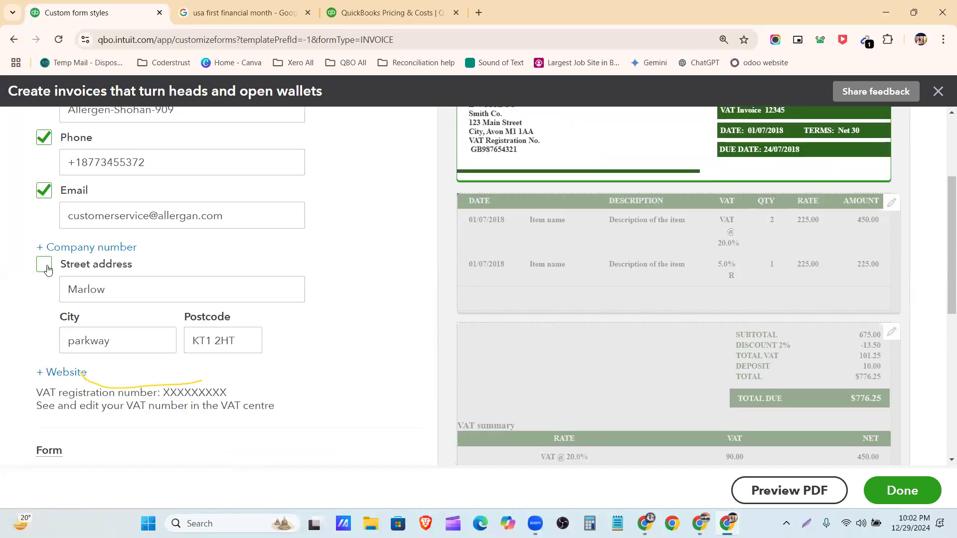
Try hiding the form names on the invoice, compare the preview, and turn them back on.
scroll(118, 297, down, 2)
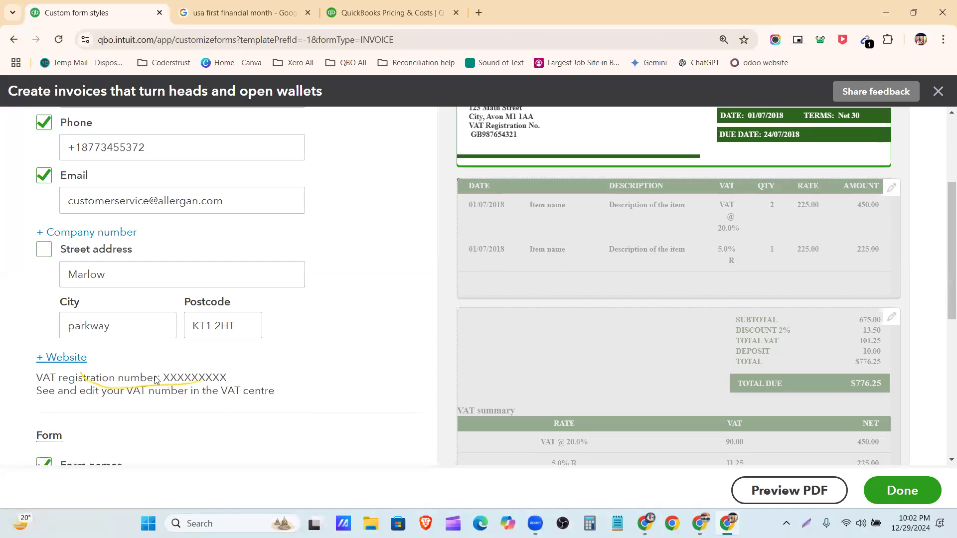
key(ctrl+minus)
key(ctrl+minus)
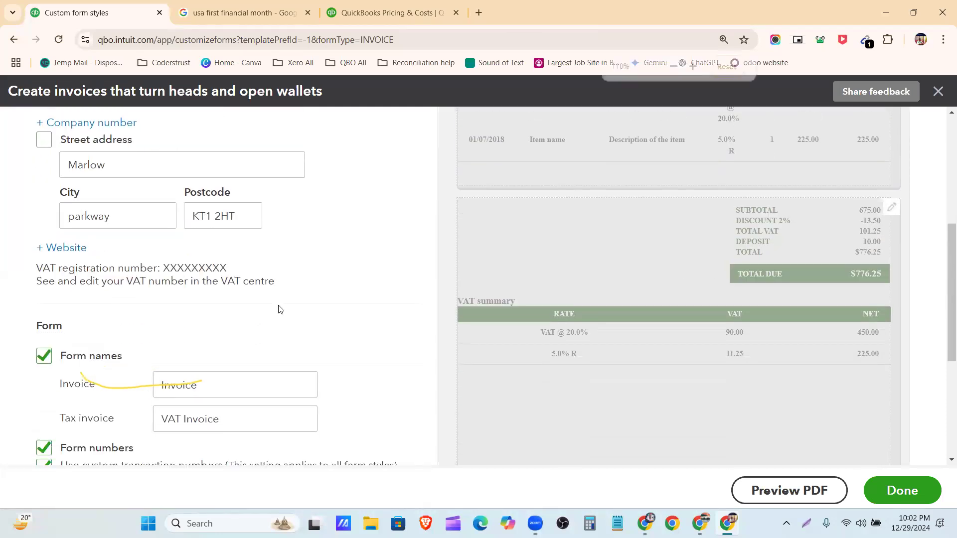
scroll(282, 312, down, 2)
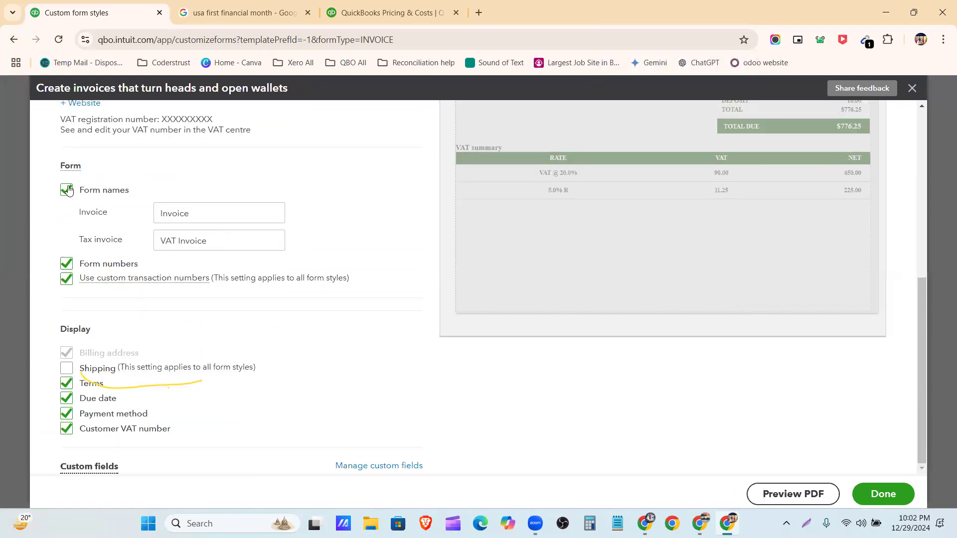
scroll(412, 161, up, 3)
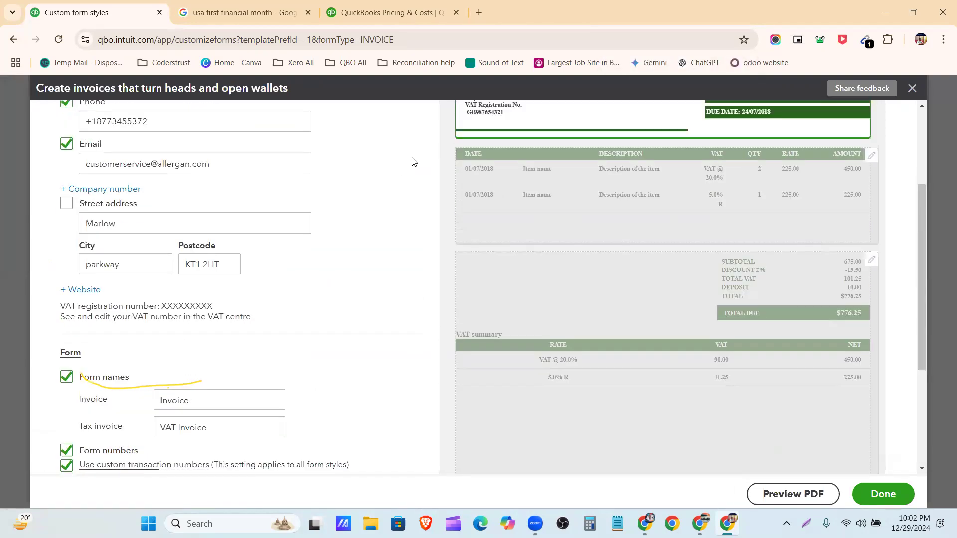
click(66, 377)
scroll(294, 308, up, 2)
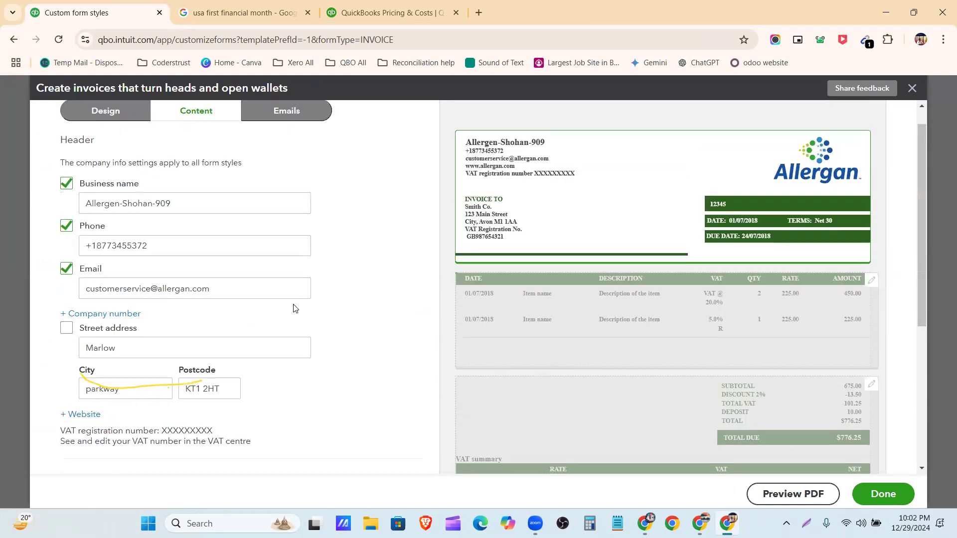
scroll(295, 308, down, 2)
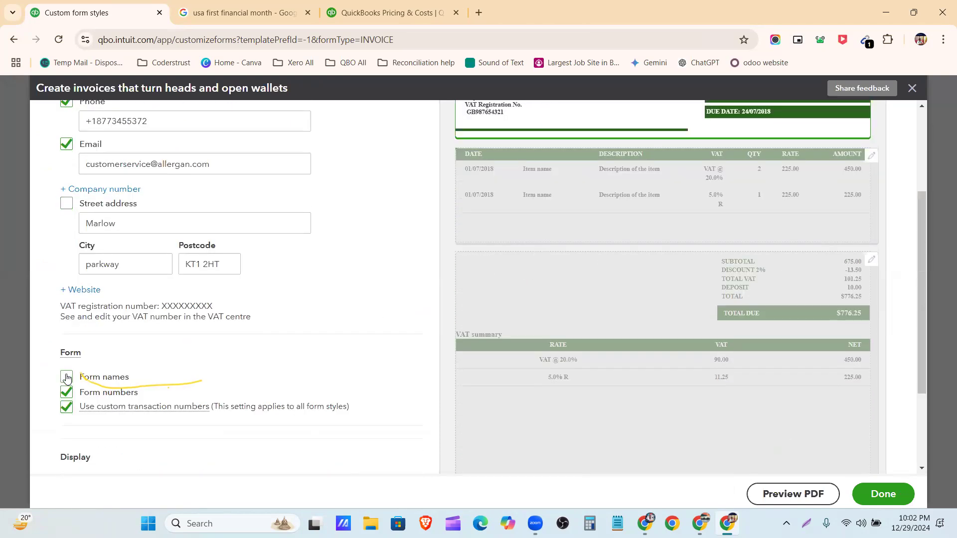
click(67, 378)
scroll(678, 207, up, 2)
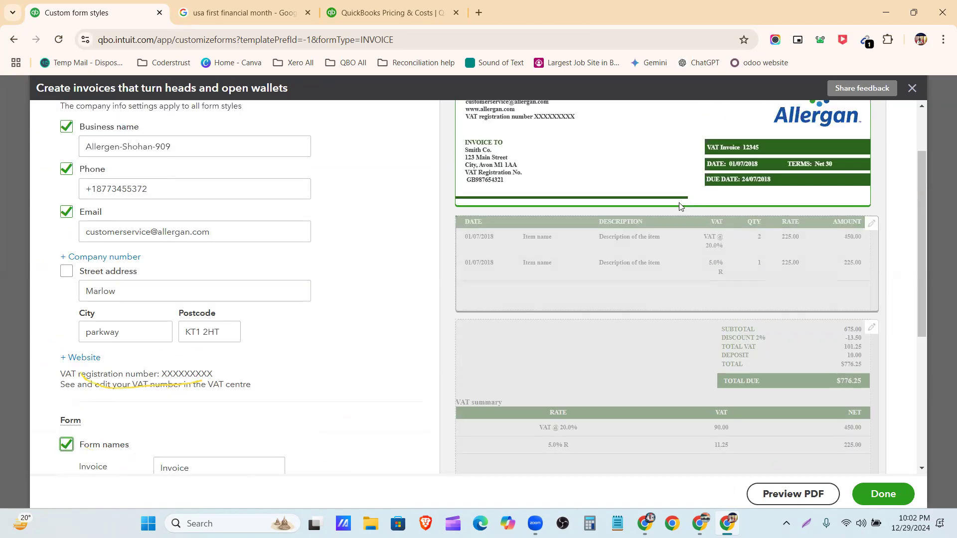
scroll(214, 379, down, 3)
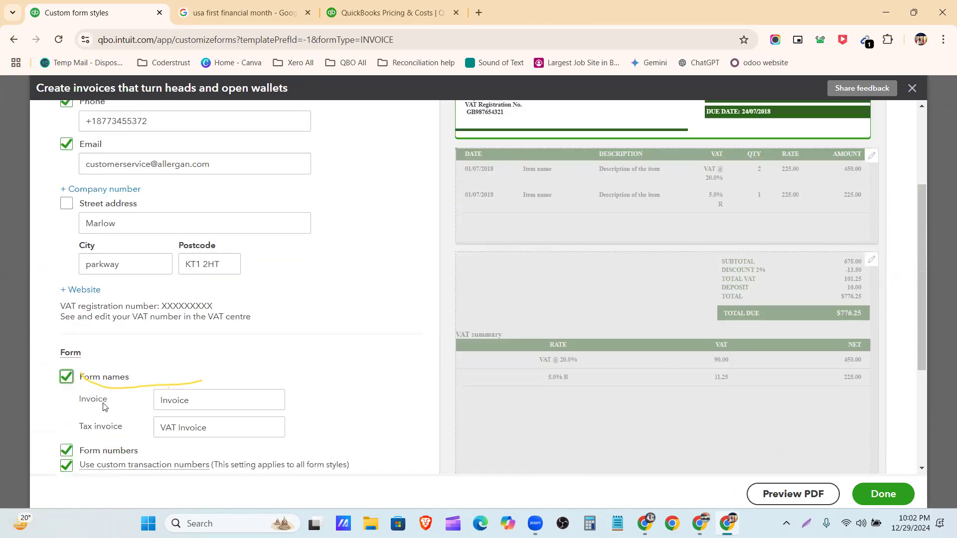
Review the tax invoice name and the header's display options against the invoice preview.
click(178, 365)
drag(177, 366, 126, 373)
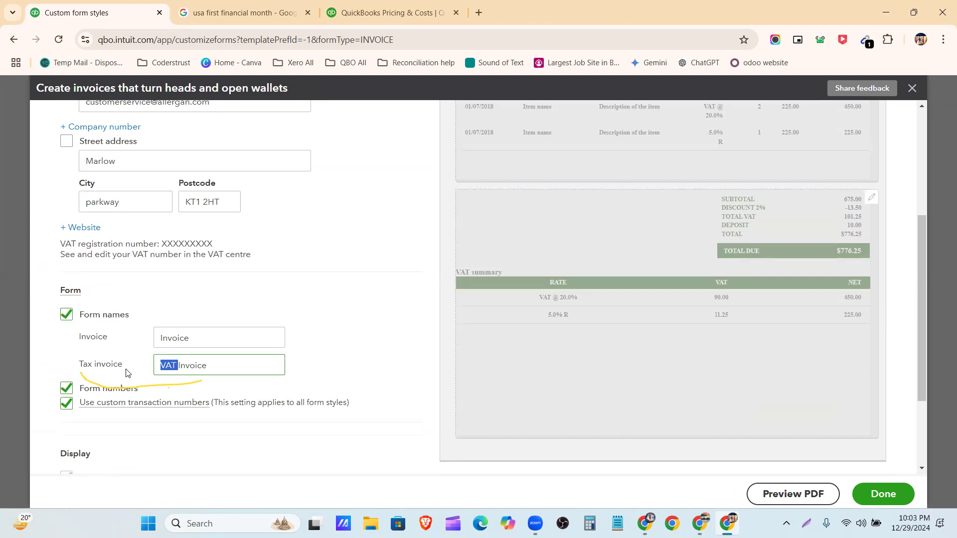
click(380, 374)
scroll(128, 406, down, 2)
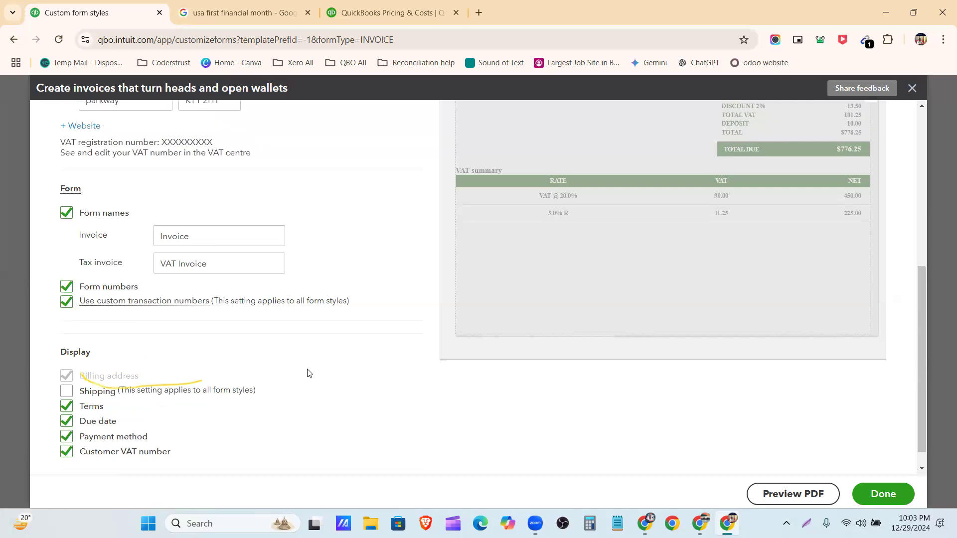
scroll(305, 372, up, 7)
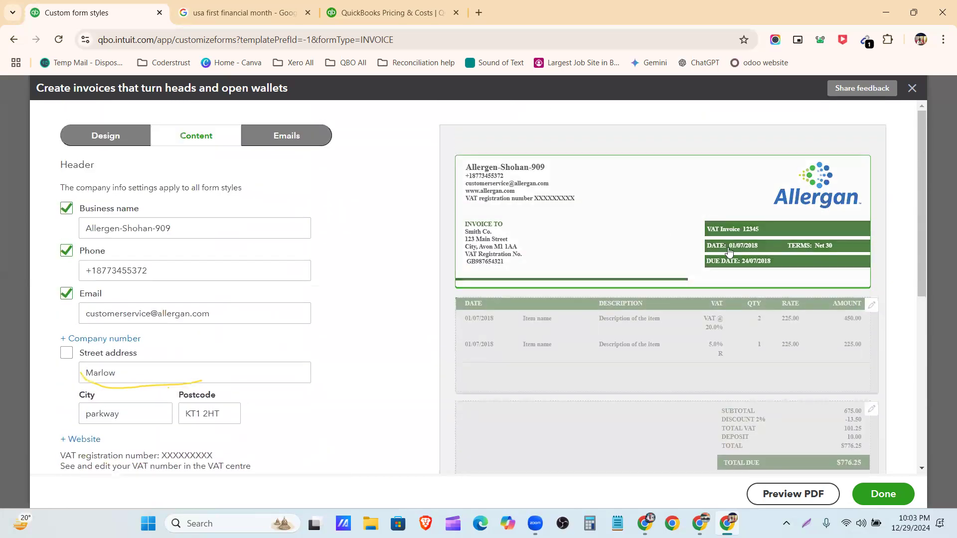
Open the invoice's table section, hide the Product/Service column, and show it again.
click(661, 340)
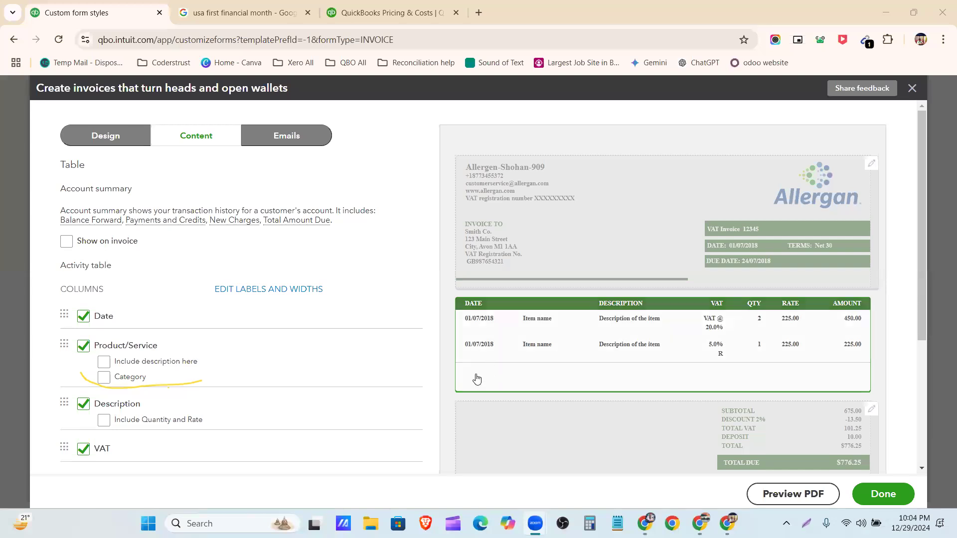
scroll(534, 333, down, 2)
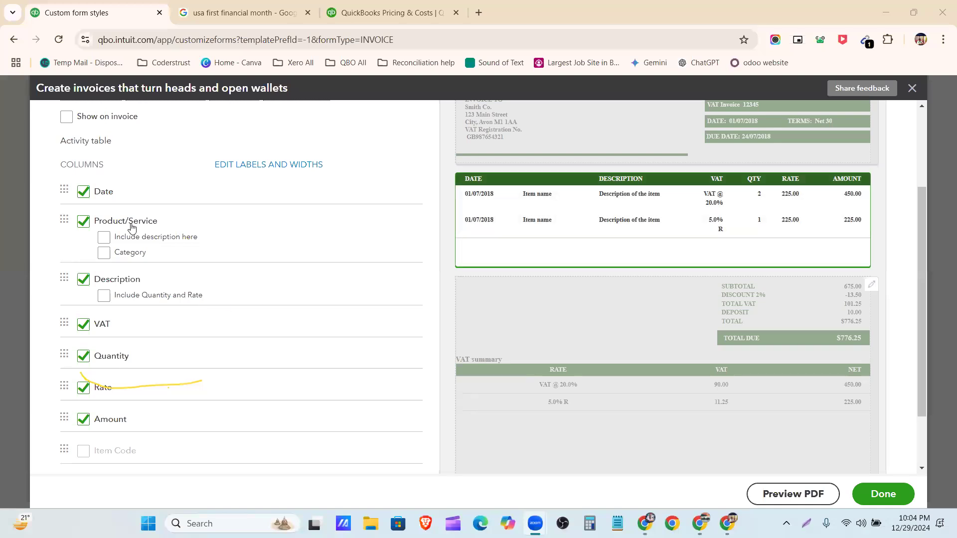
click(89, 222)
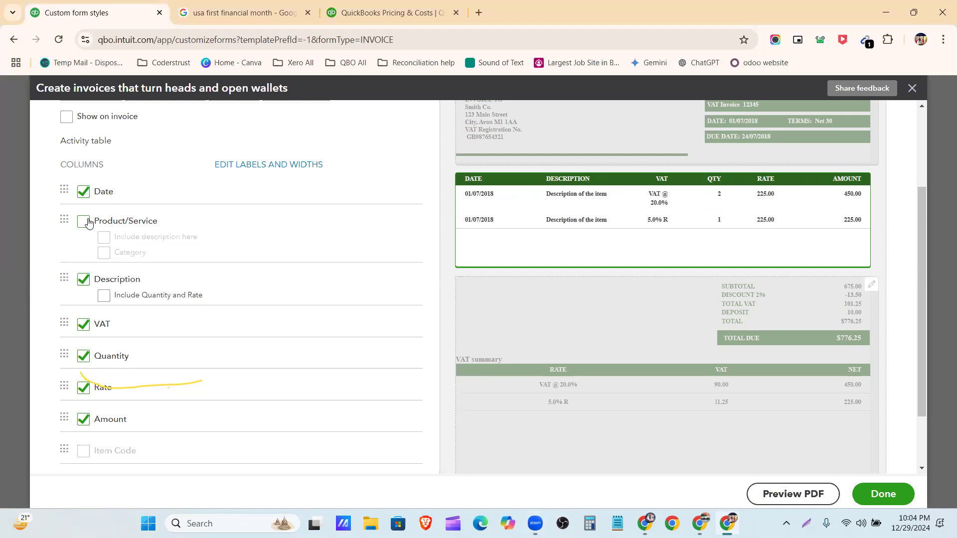
click(89, 223)
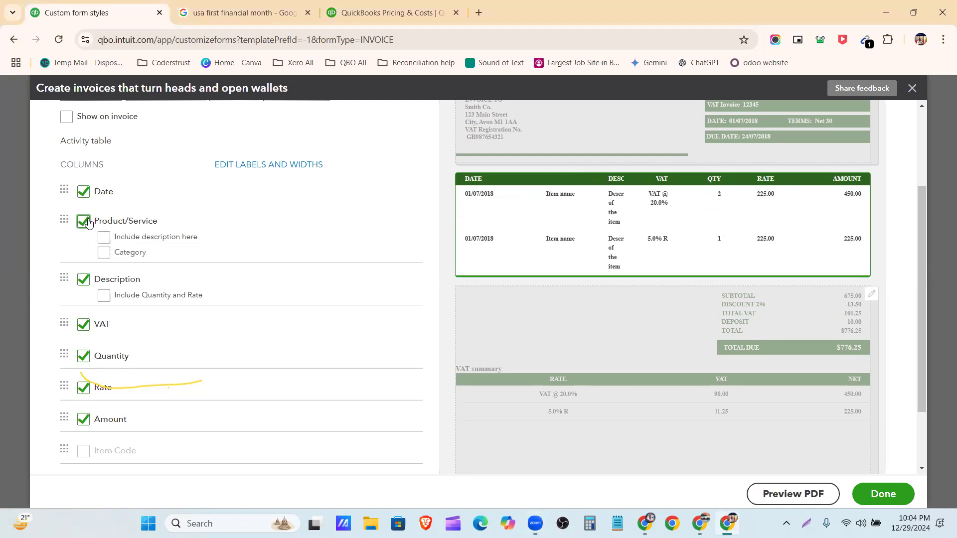
Try hiding the Product/Service column in the activity table, compare the preview, and turn the column back on.
click(84, 222)
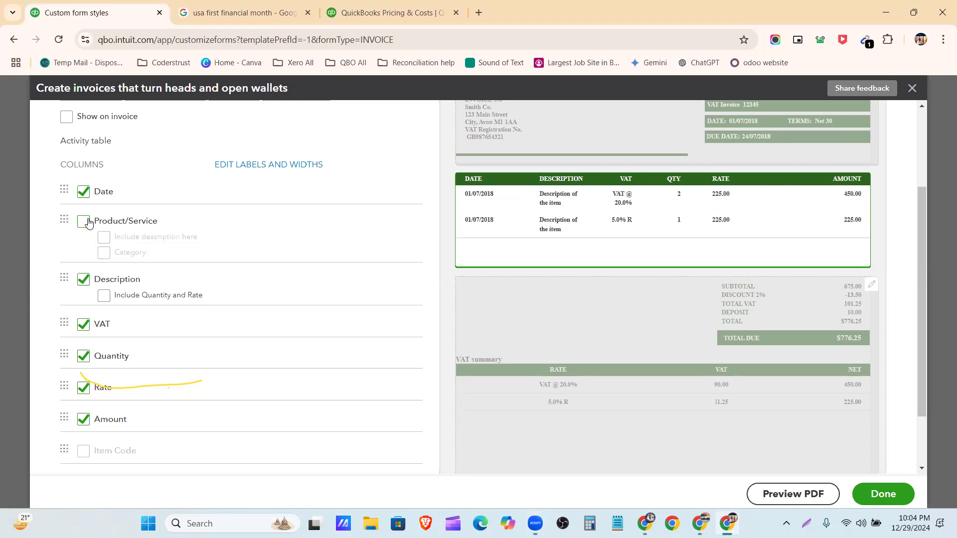
click(88, 222)
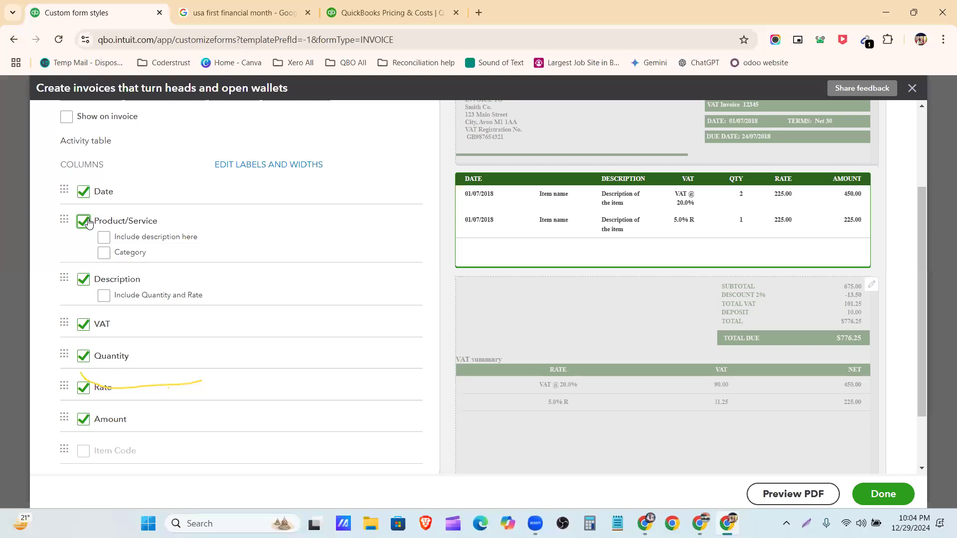
scroll(169, 349, down, 2)
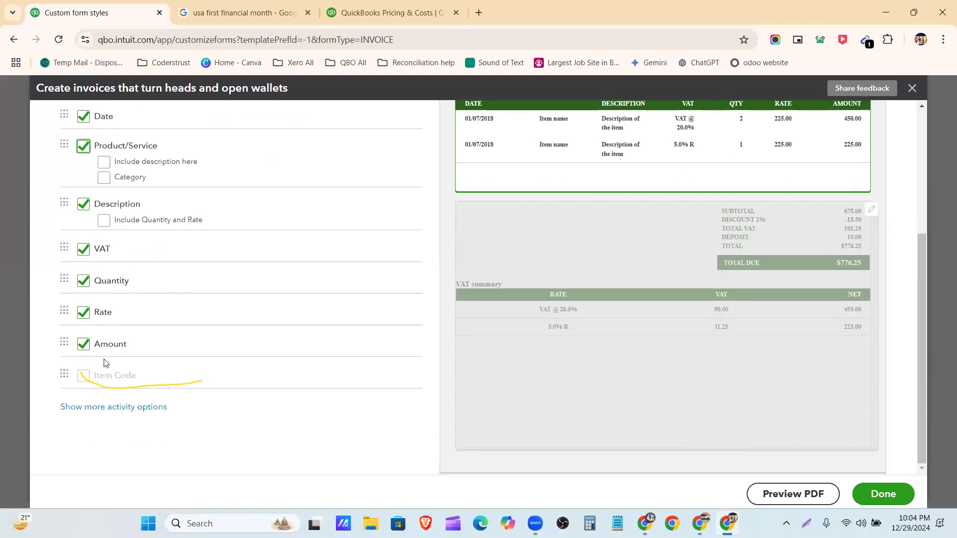
scroll(611, 312, down, 4)
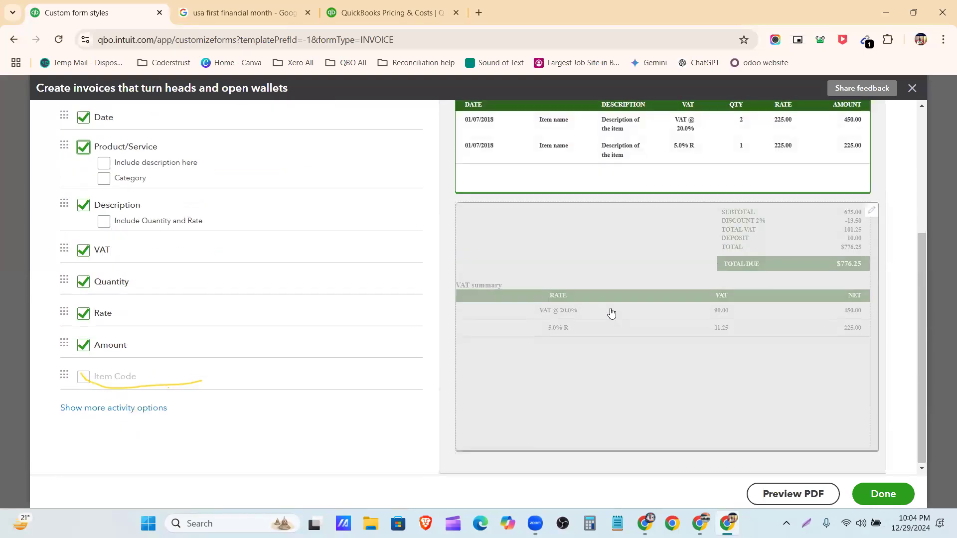
Open the invoice's footer section for editing and hide the VAT summary.
click(635, 263)
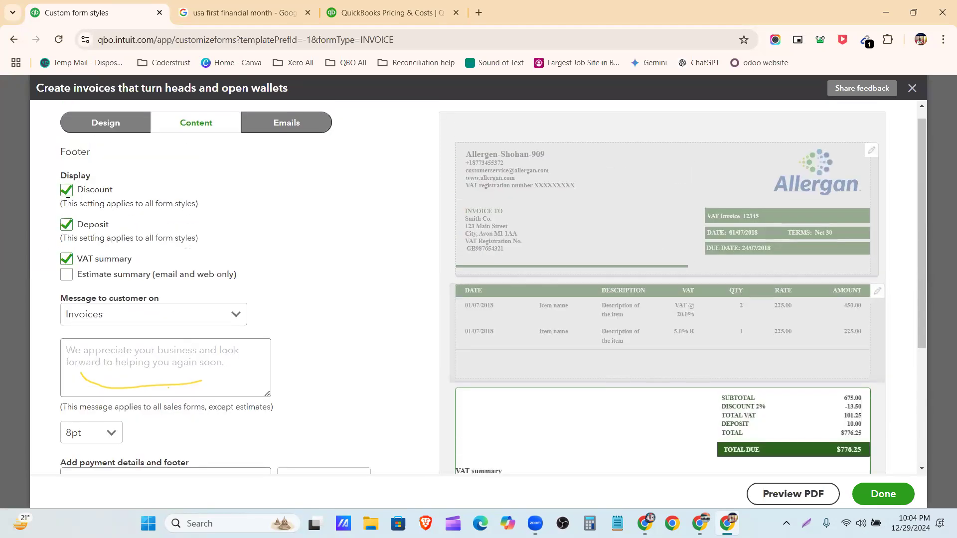
scroll(801, 246, down, 3)
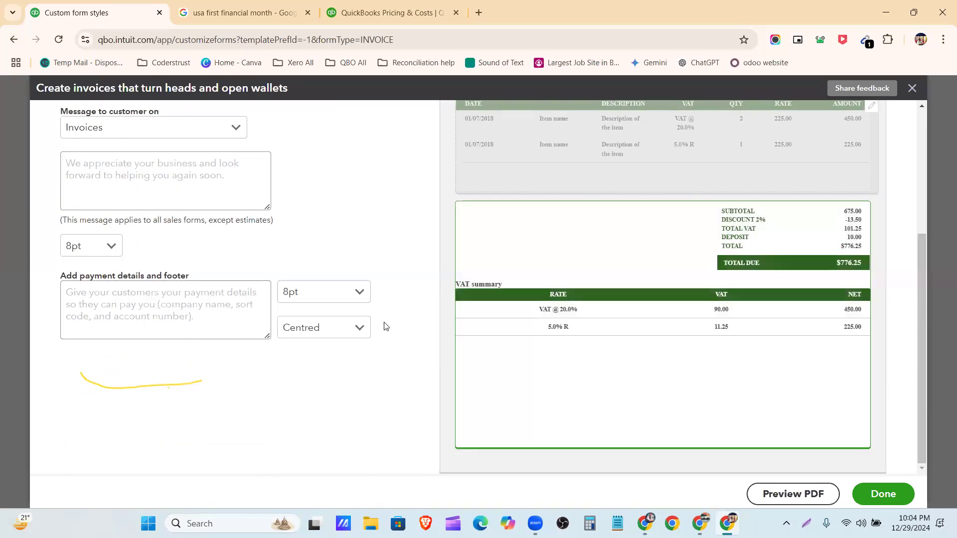
scroll(153, 284, up, 3)
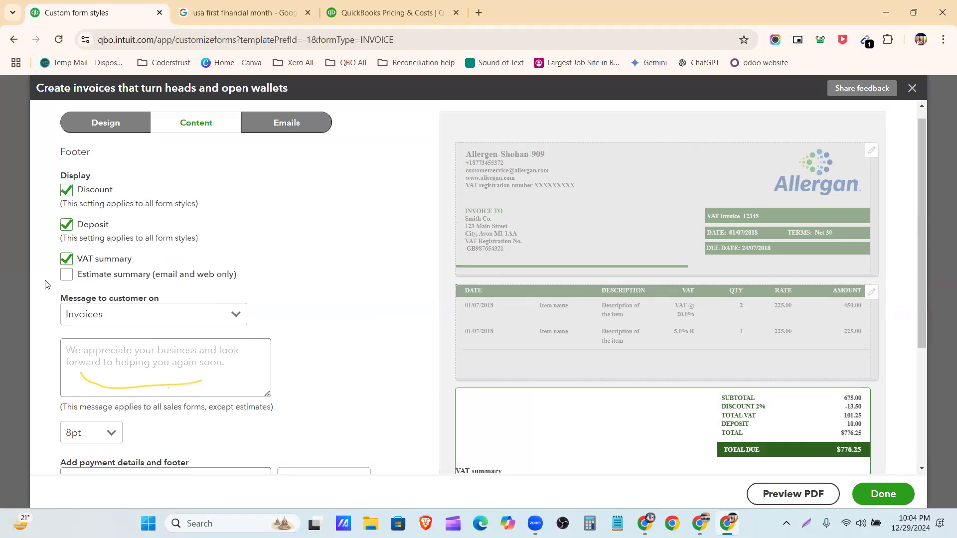
click(67, 259)
scroll(495, 239, down, 3)
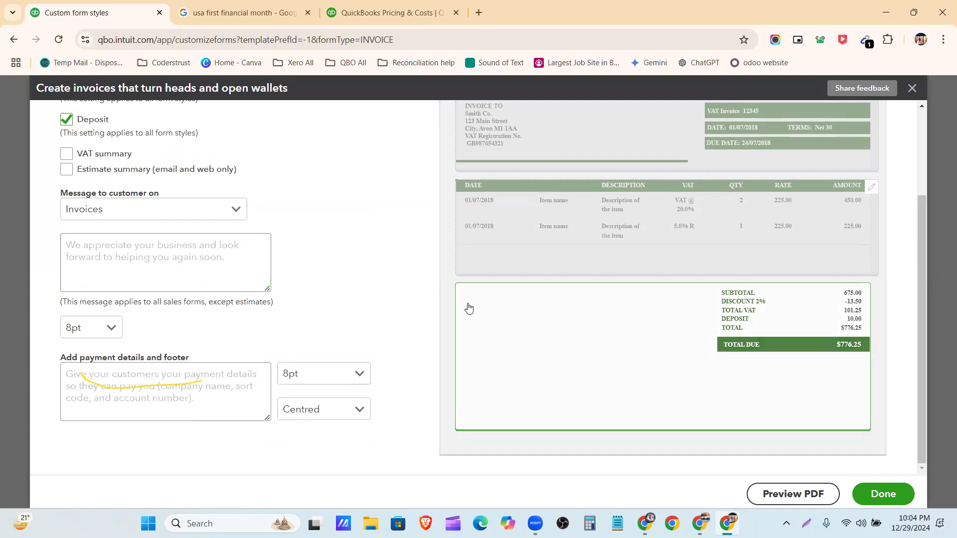
click(133, 259)
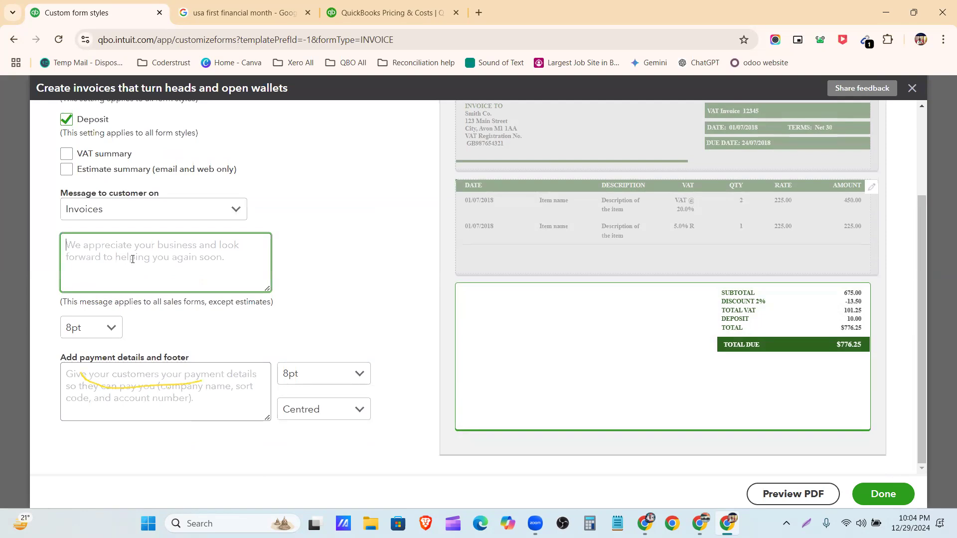
text(pRODUCT WARRENTY FO)
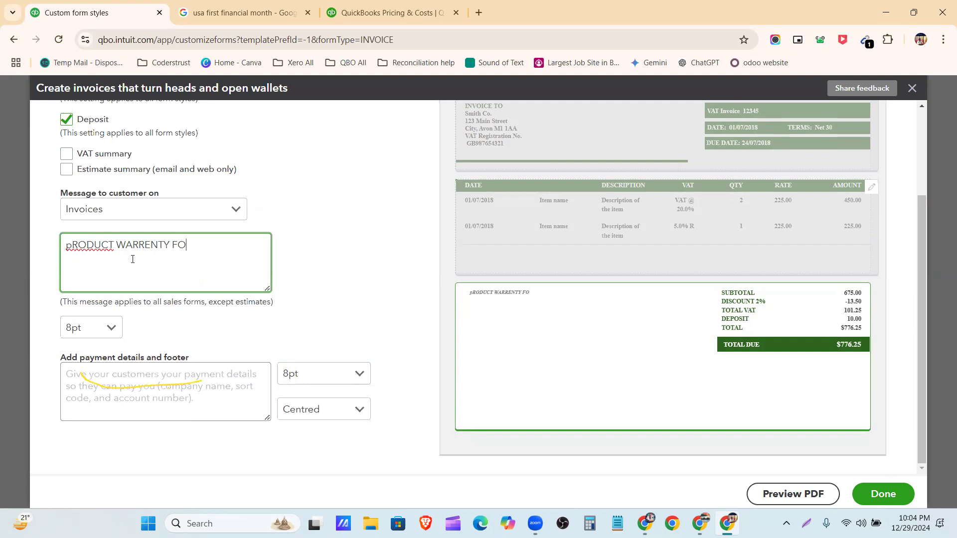
text(MONTHS)
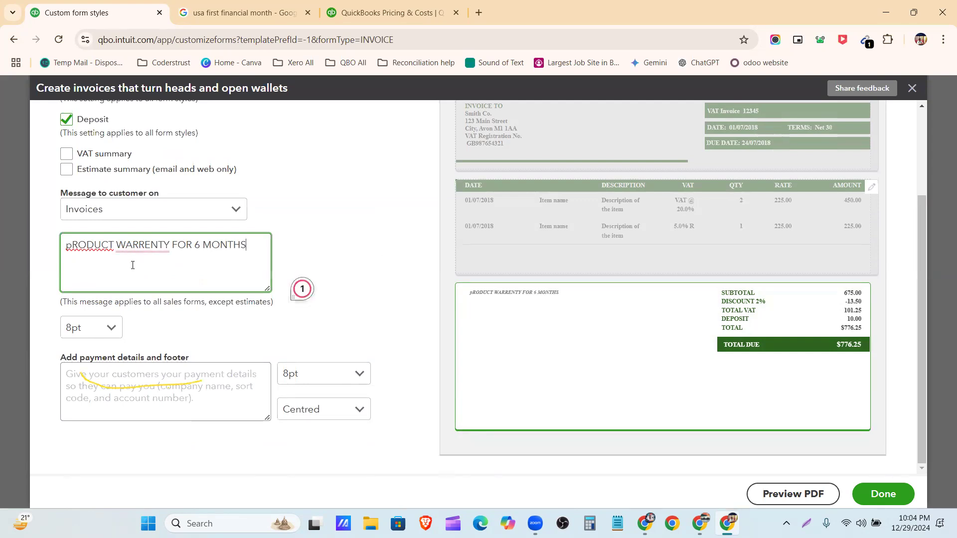
drag(247, 244, 50, 275)
key(BackSpace)
Enter "Products warranty for six months." as the customer message on invoices, with corrected spelling, and set its text size to 12pt.
text(P)
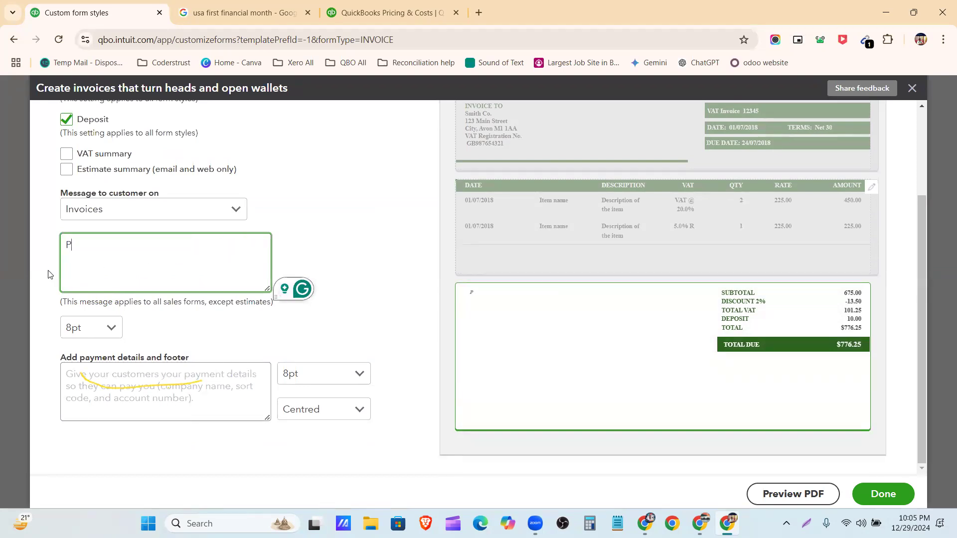
text(roducts warre)
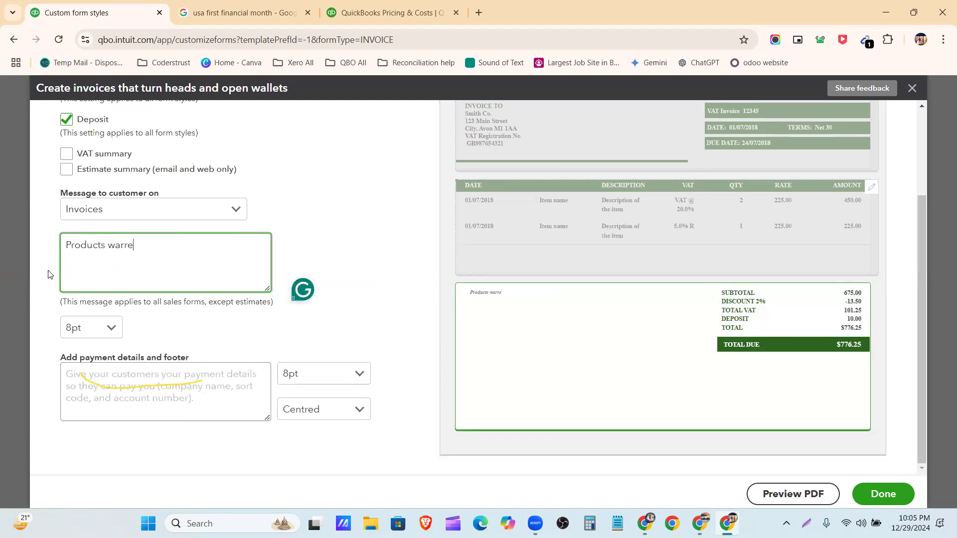
text(nty for six months.)
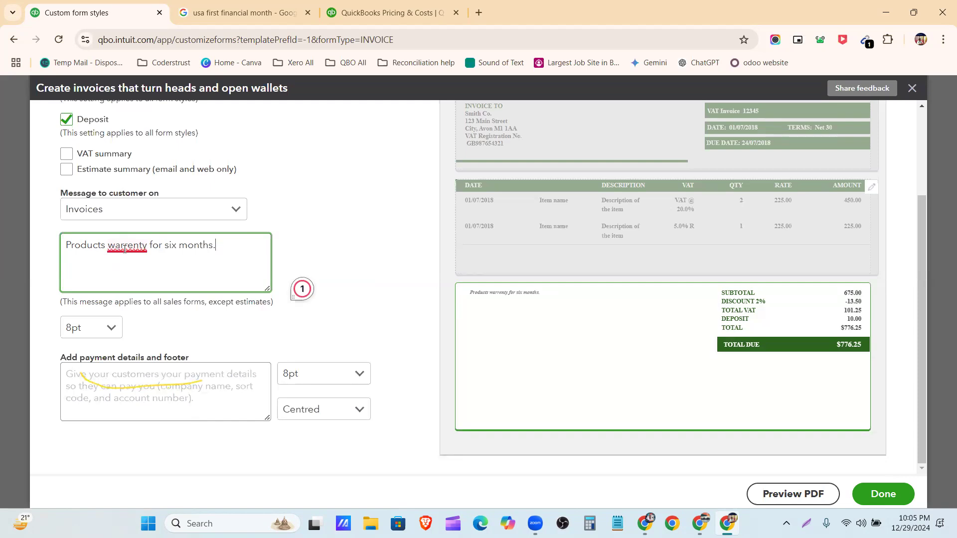
mouse_move(125, 250)
click(136, 278)
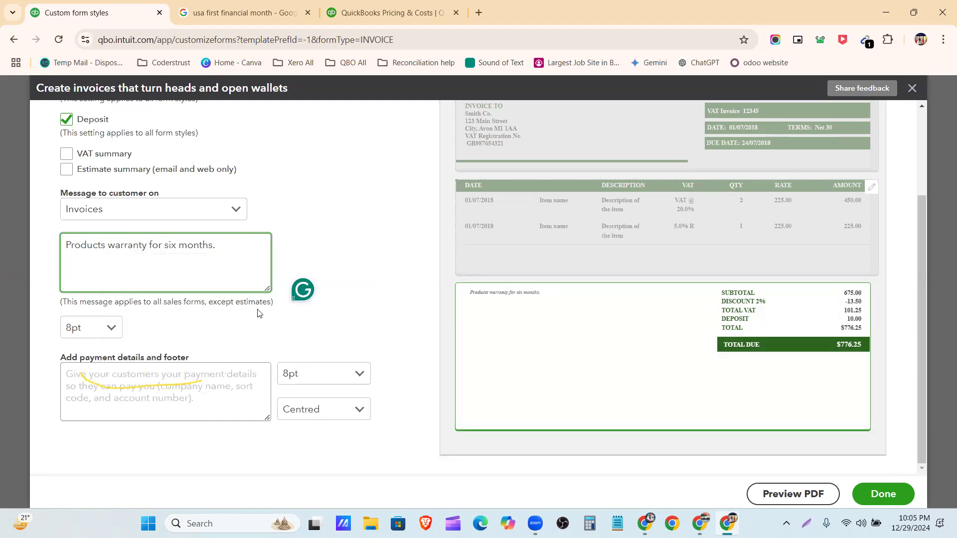
click(106, 330)
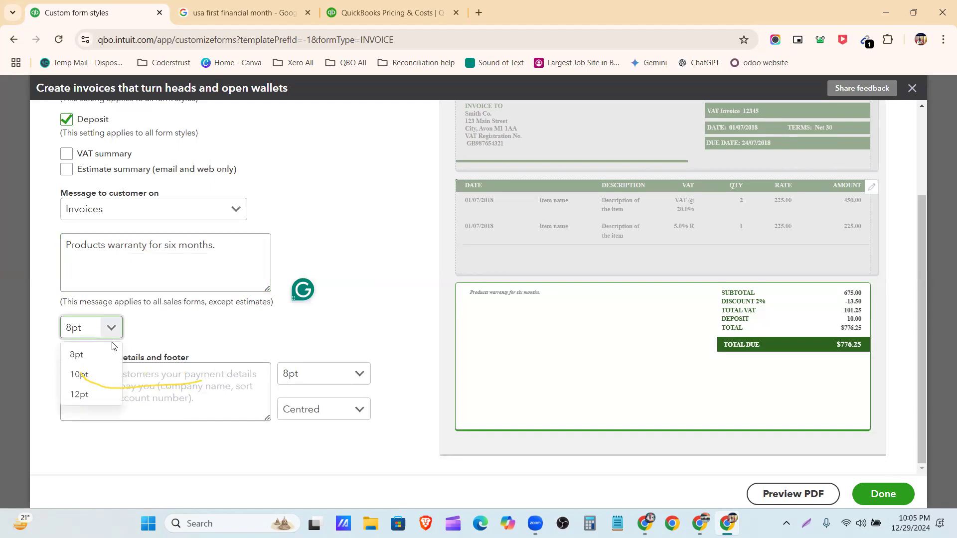
click(103, 395)
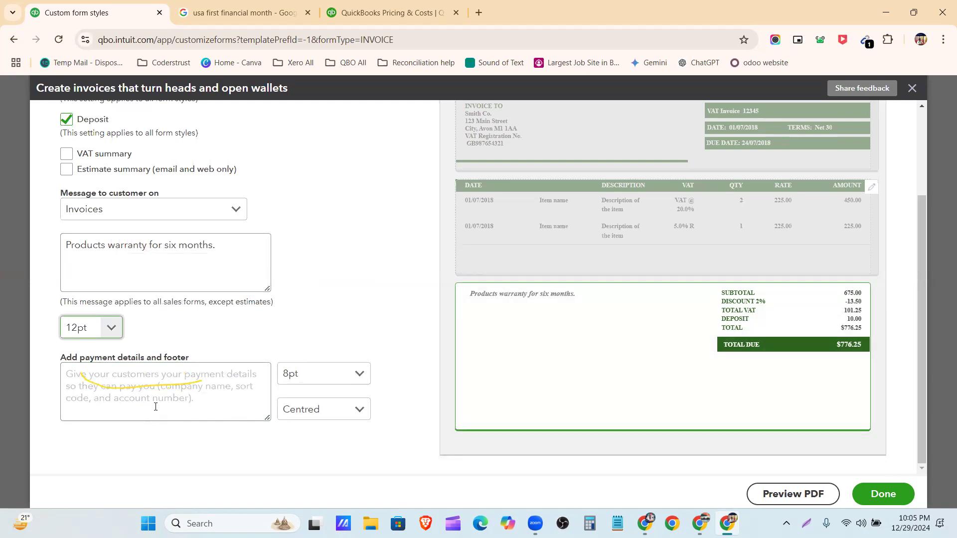
Add the footer text "Thanks for coming!!" to the invoice at 12pt, keeping the Centred alignment.
click(146, 384)
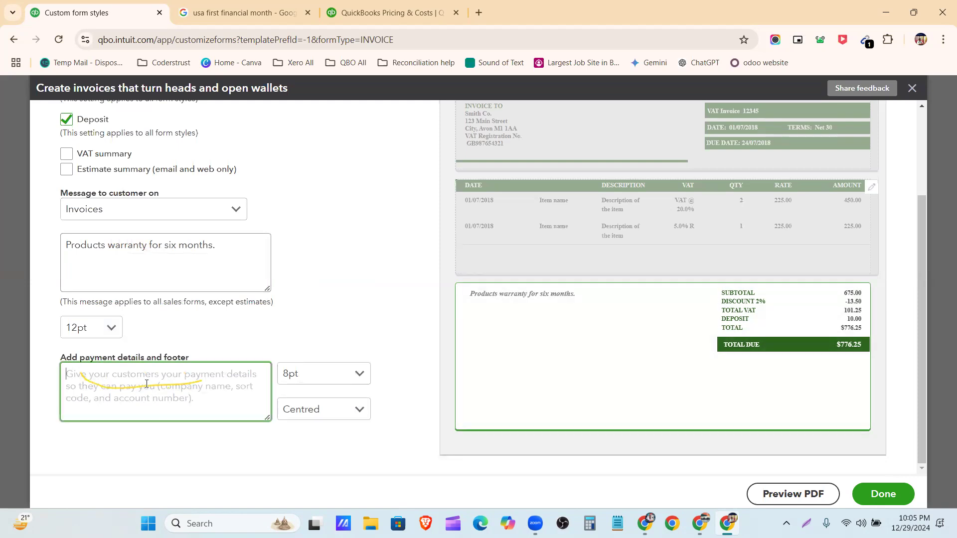
text(Than)
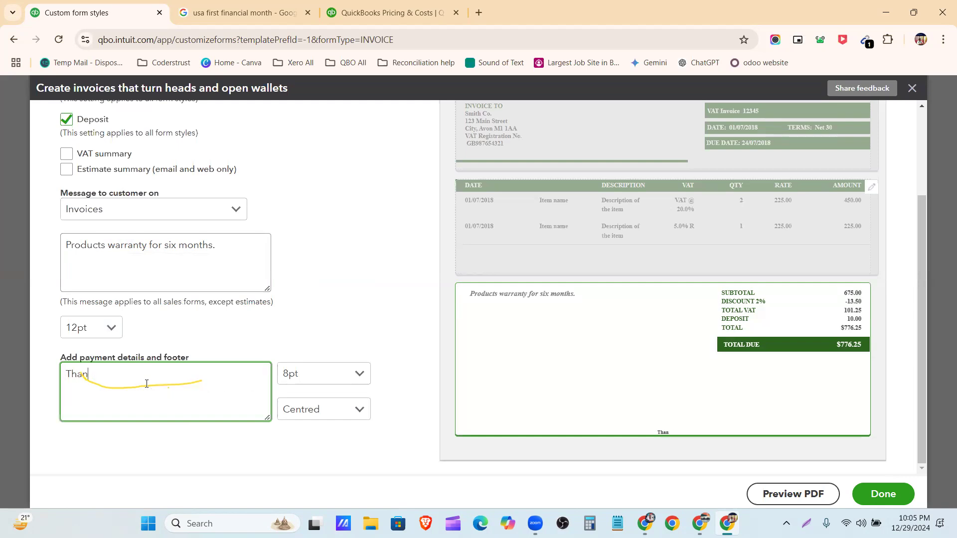
text(ks for coming!!)
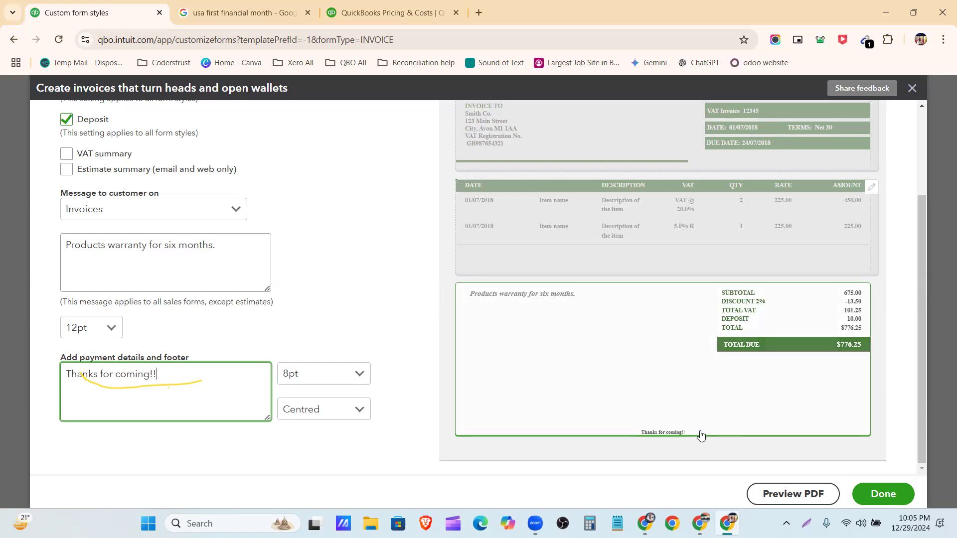
click(324, 375)
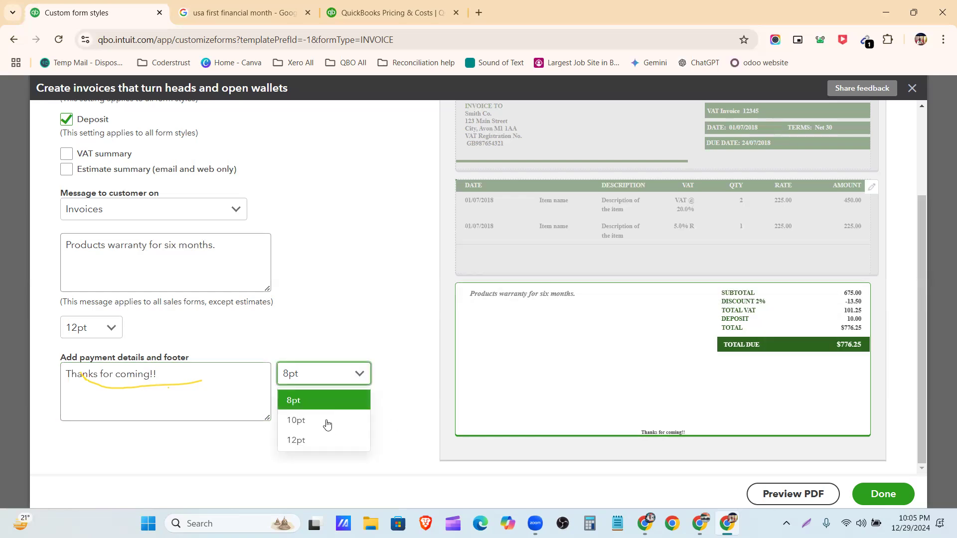
click(299, 441)
click(355, 419)
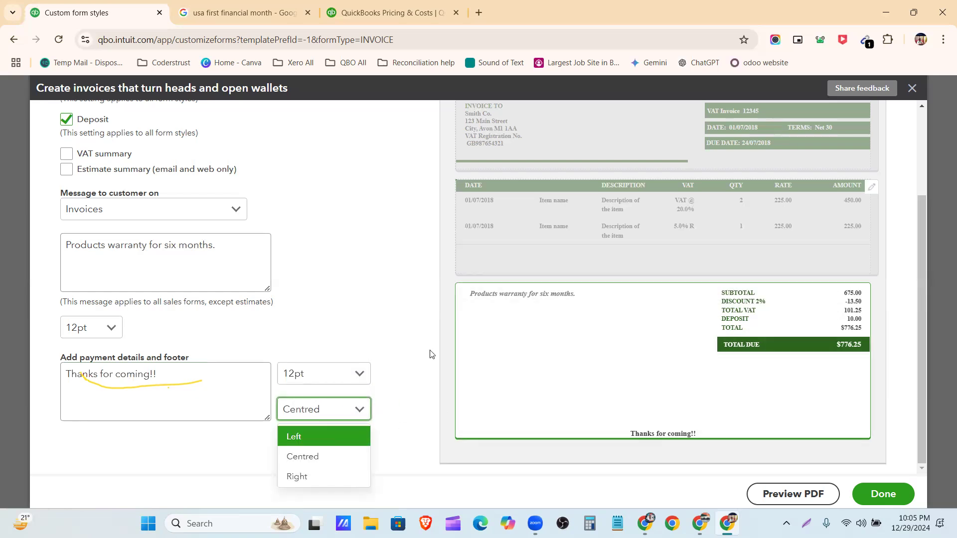
click(404, 370)
Open the invoice template's email settings and examine the greeting and message body in the email preview.
scroll(768, 347, up, 3)
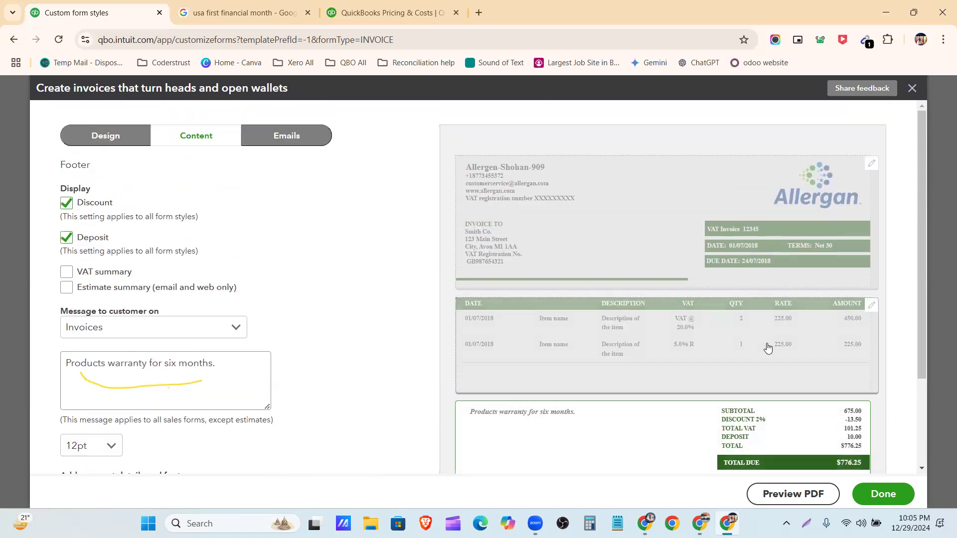
scroll(618, 331, down, 3)
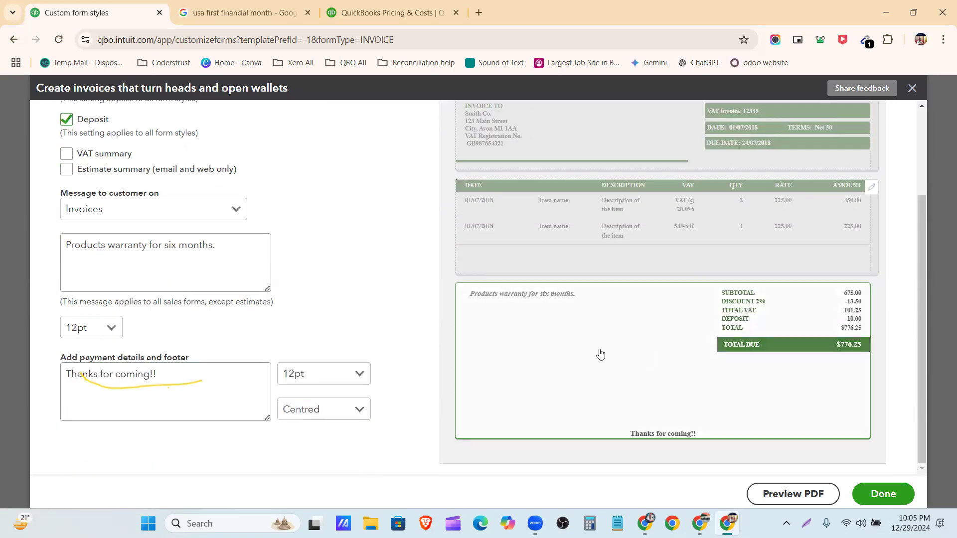
scroll(600, 354, up, 3)
click(296, 142)
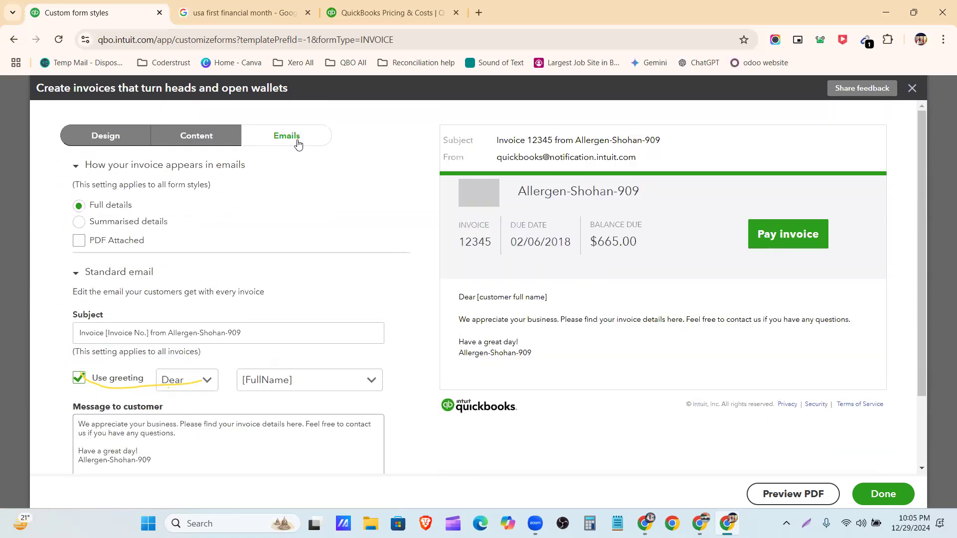
scroll(192, 272, down, 3)
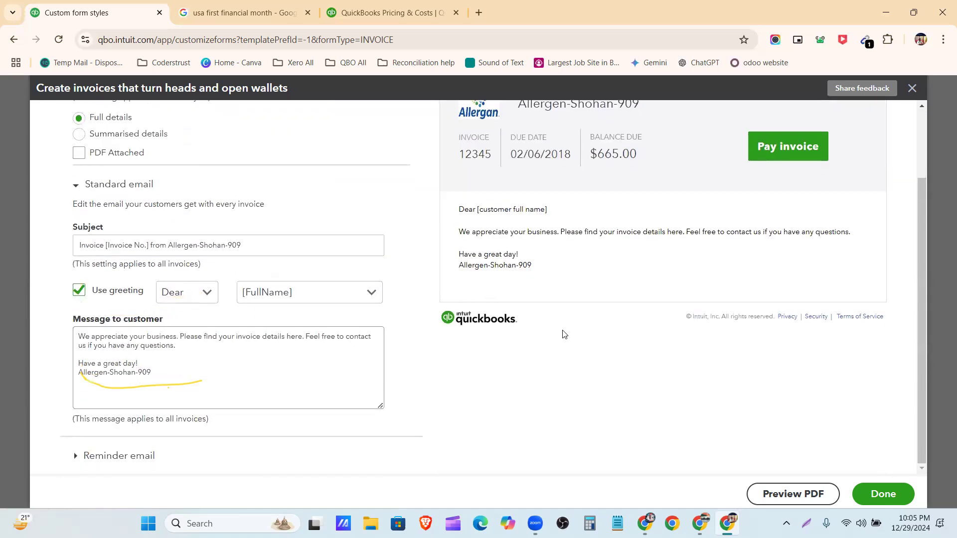
scroll(566, 334, up, 2)
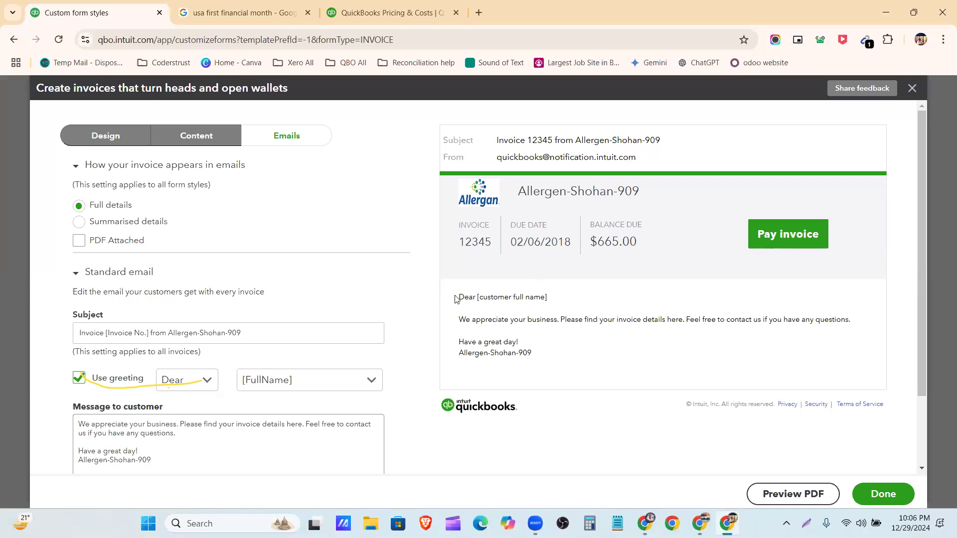
drag(456, 299, 567, 301)
click(563, 303)
drag(462, 320, 864, 328)
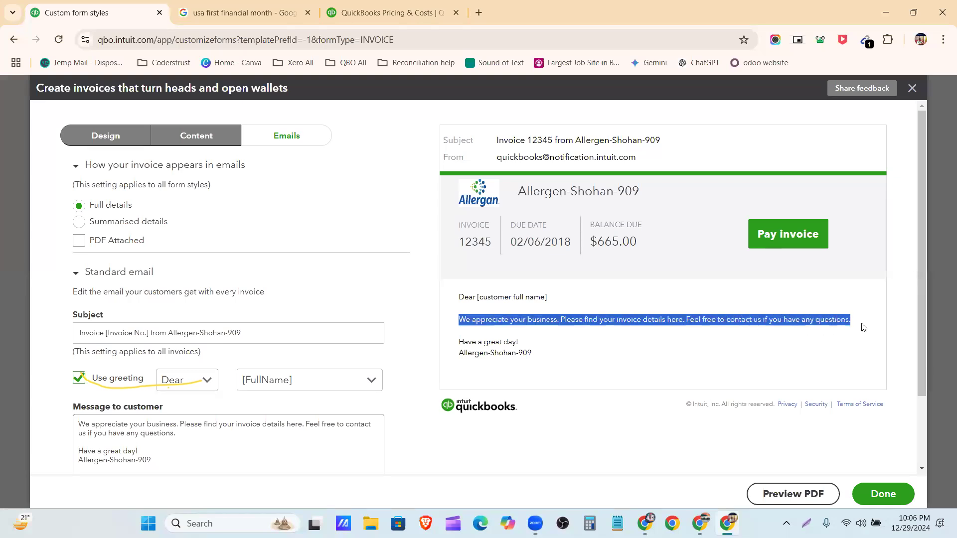
Review the standard email's message to the customer against the email preview.
scroll(230, 333, down, 2)
click(85, 341)
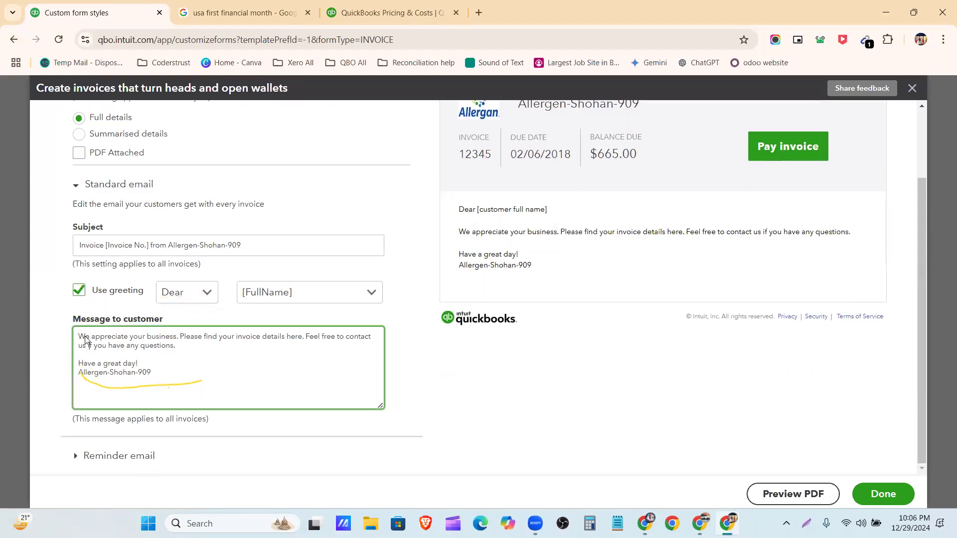
drag(79, 337, 159, 374)
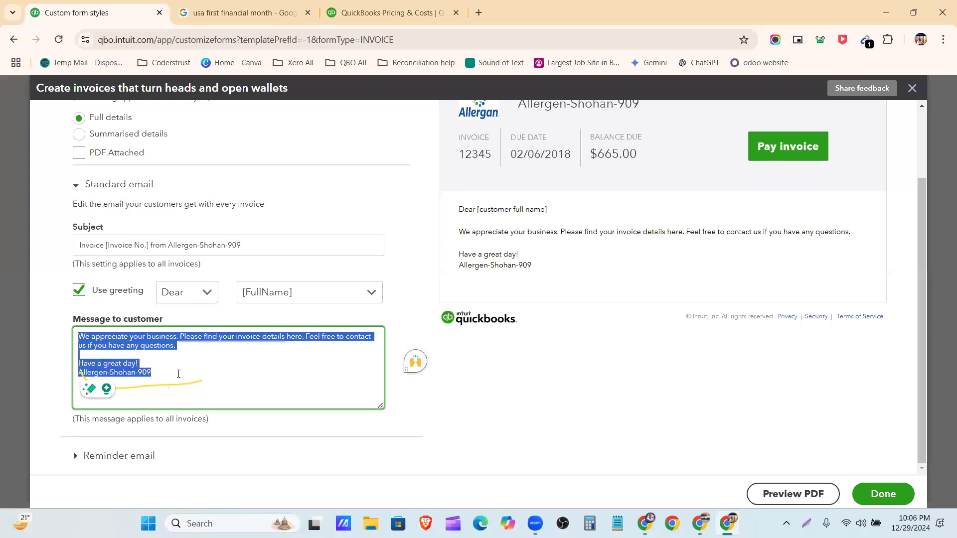
click(178, 374)
scroll(567, 294, up, 1)
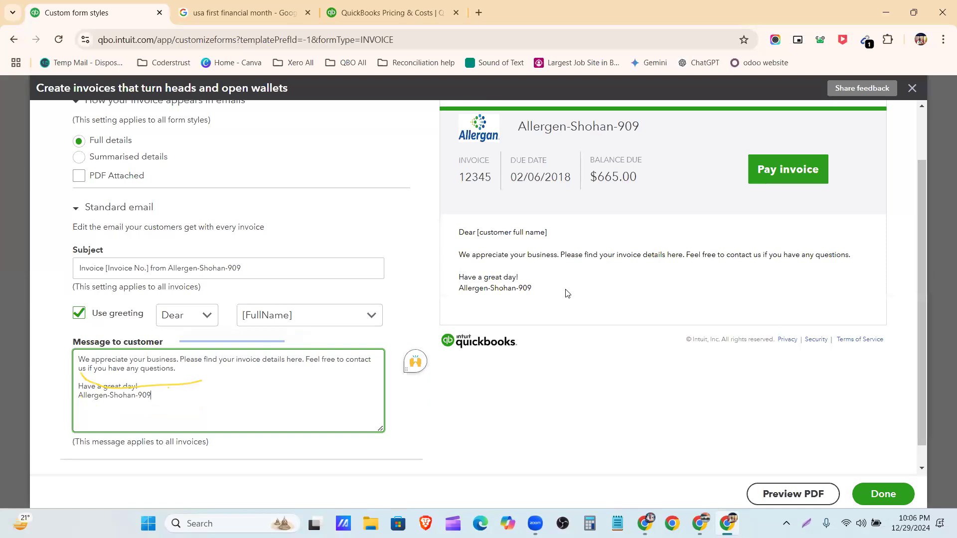
scroll(249, 289, down, 1)
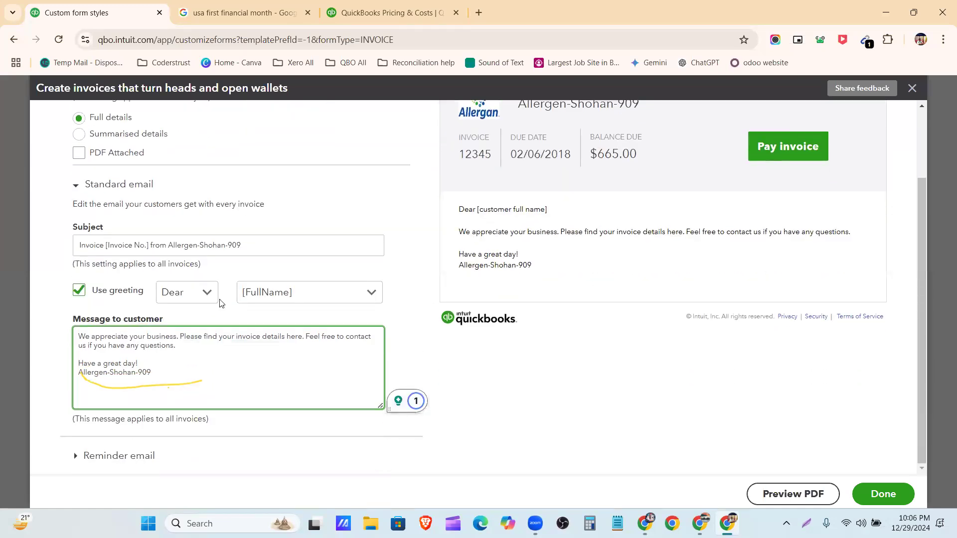
Save the customised invoice template and reload the Custom form styles list.
scroll(819, 184, up, 2)
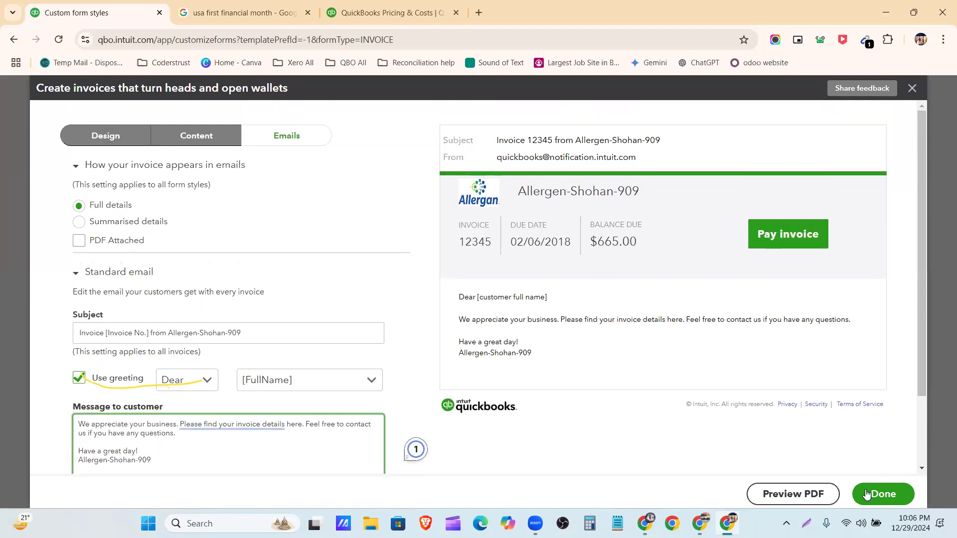
click(886, 499)
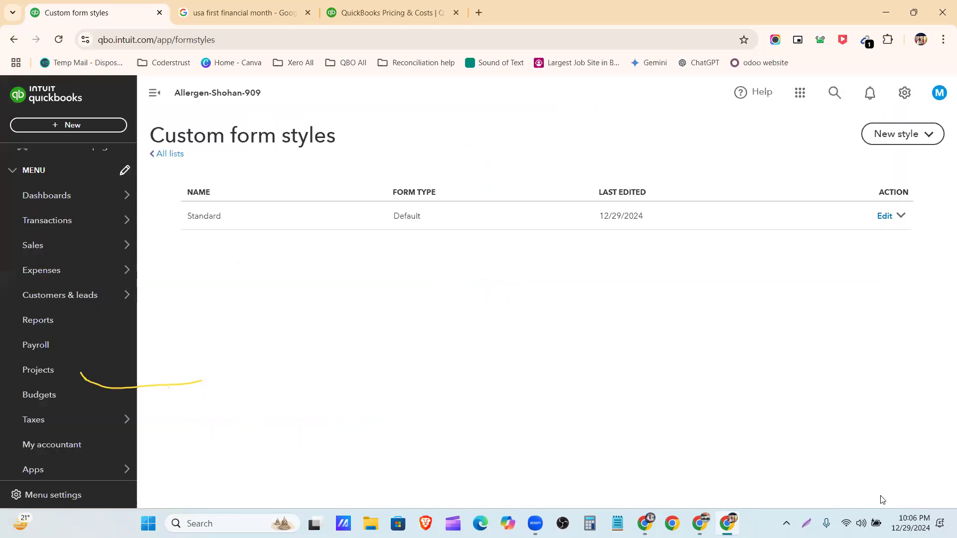
click(60, 40)
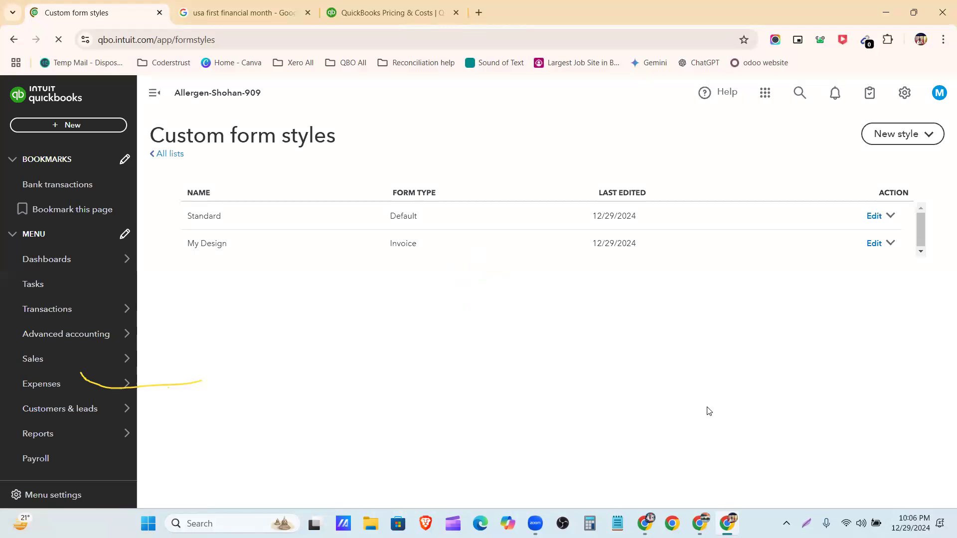
Preview the My Design invoice template as a full-screen PDF, review it from the header to the footer text, and close the preview.
click(891, 246)
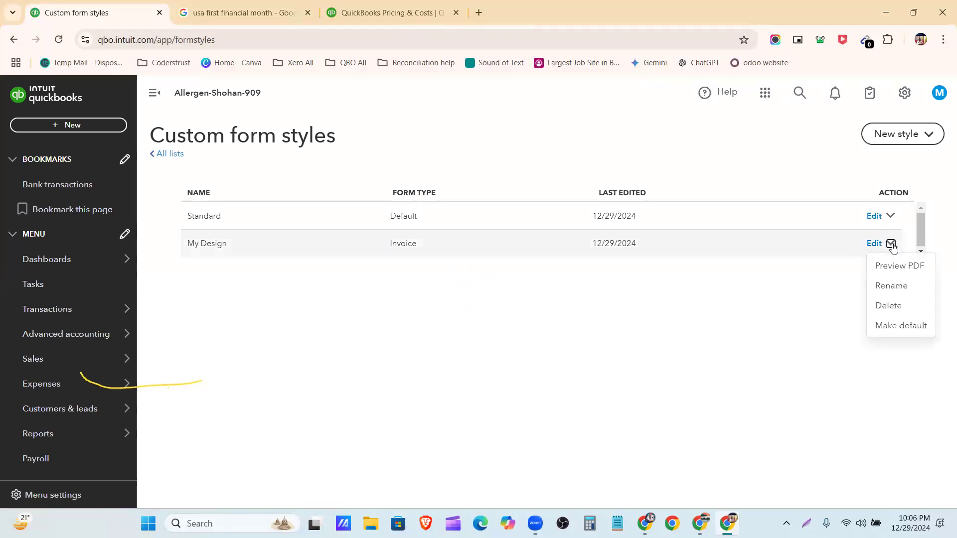
click(893, 268)
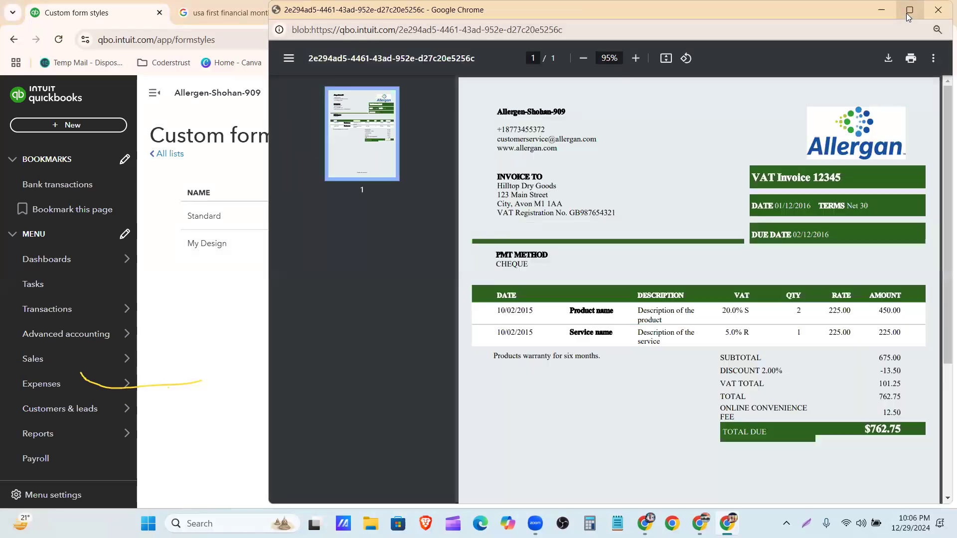
click(908, 12)
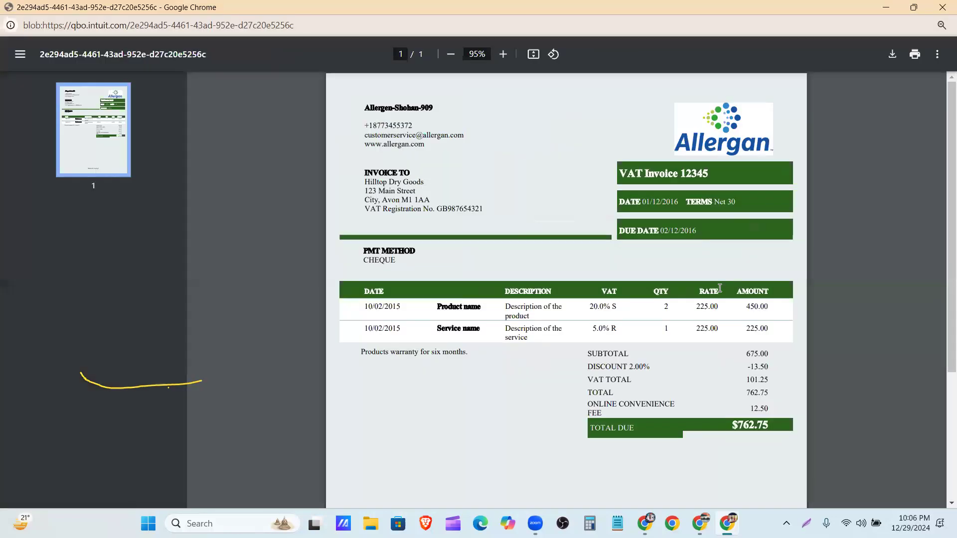
scroll(706, 305, down, 4)
scroll(686, 301, up, 4)
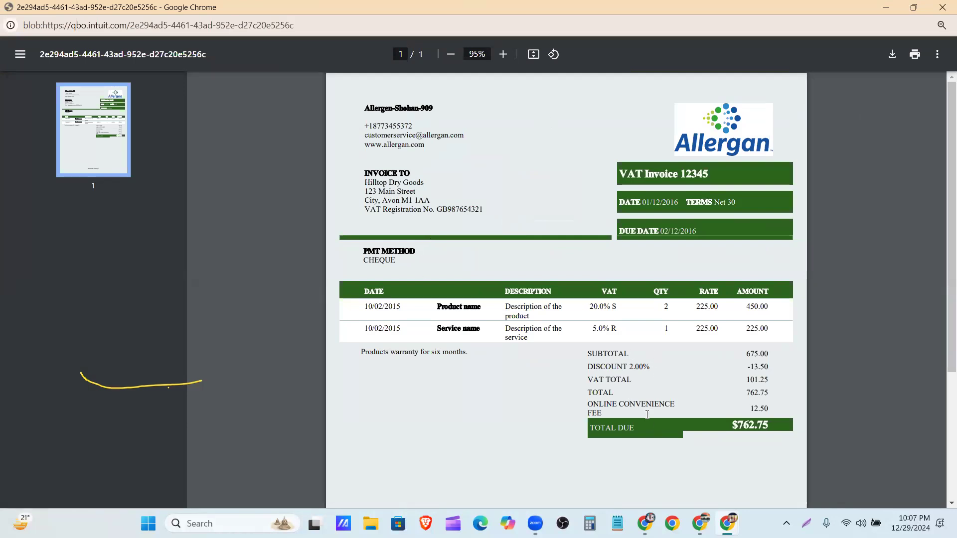
scroll(647, 450, down, 4)
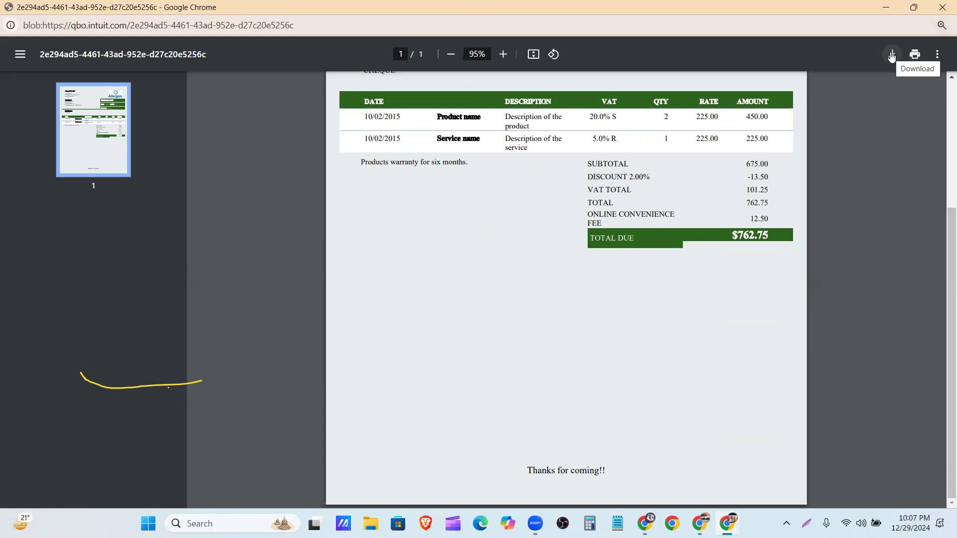
click(943, 7)
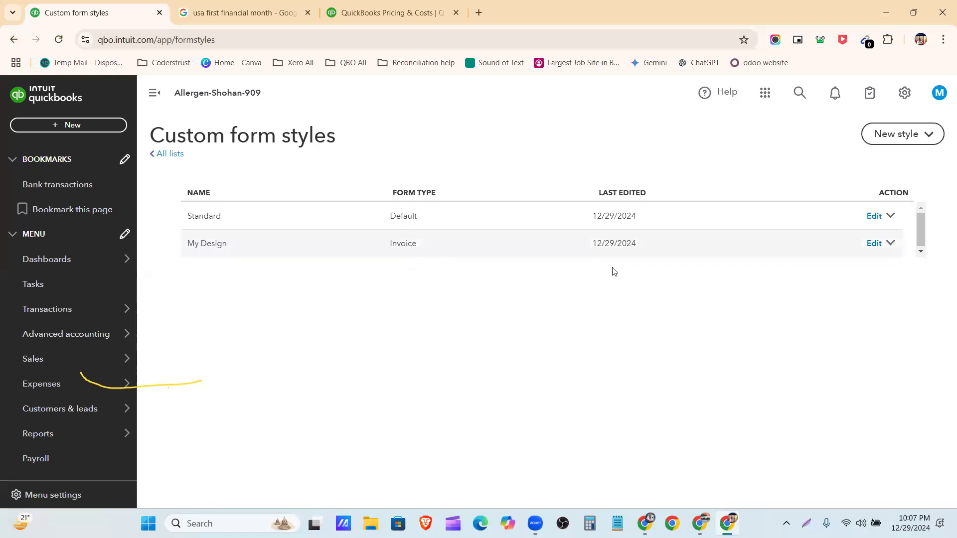
Make the My Design template the default invoice form style.
click(892, 245)
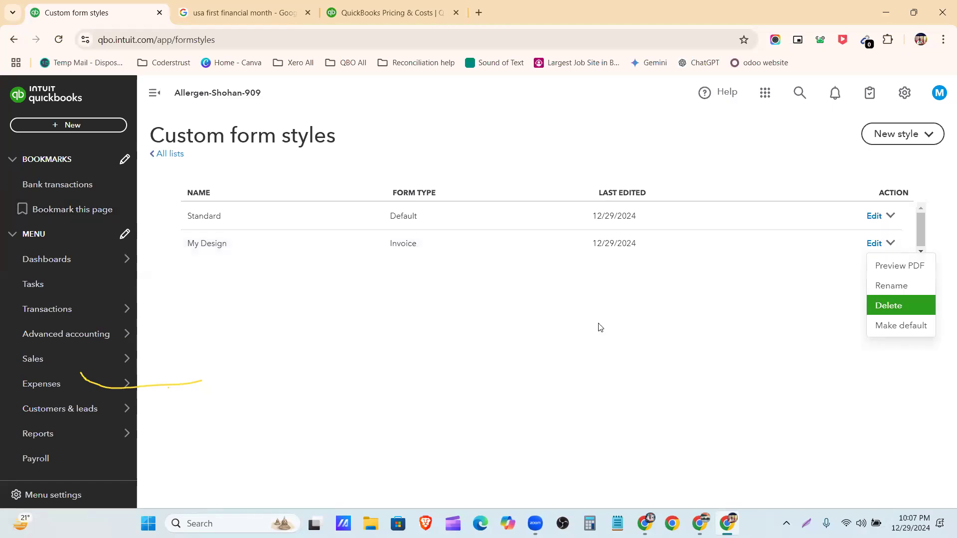
click(883, 328)
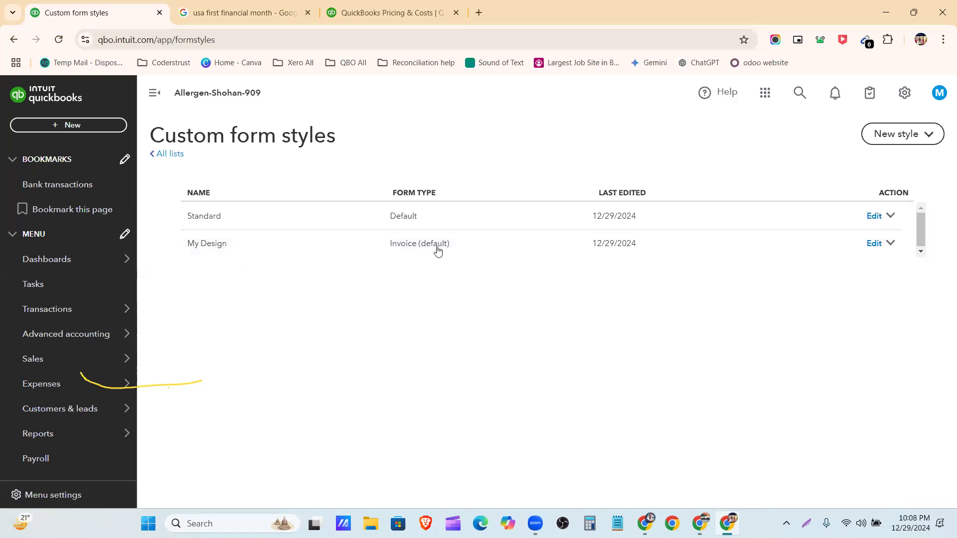
Check which form types a new style can be created for, and switch to the Mentor Assignments document in Google Docs.
click(937, 139)
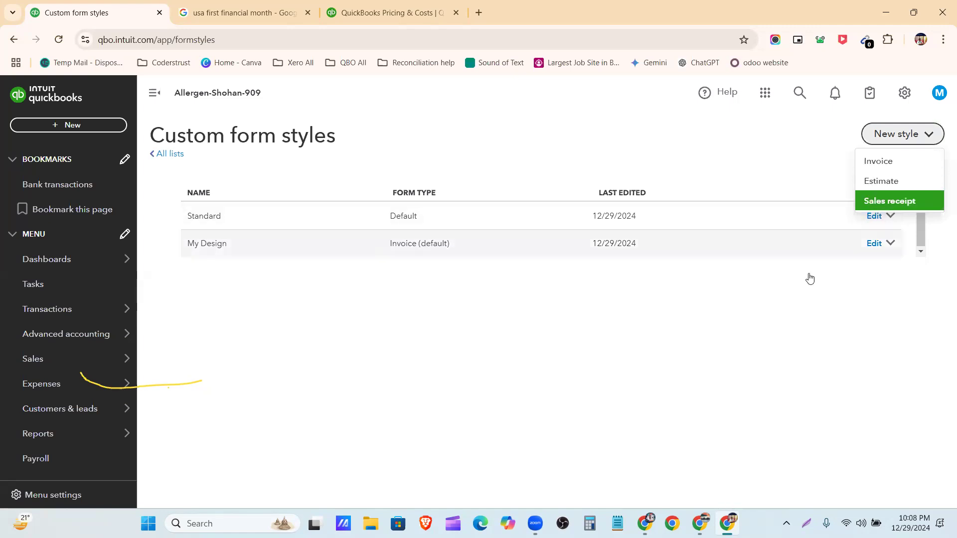
key(Escape)
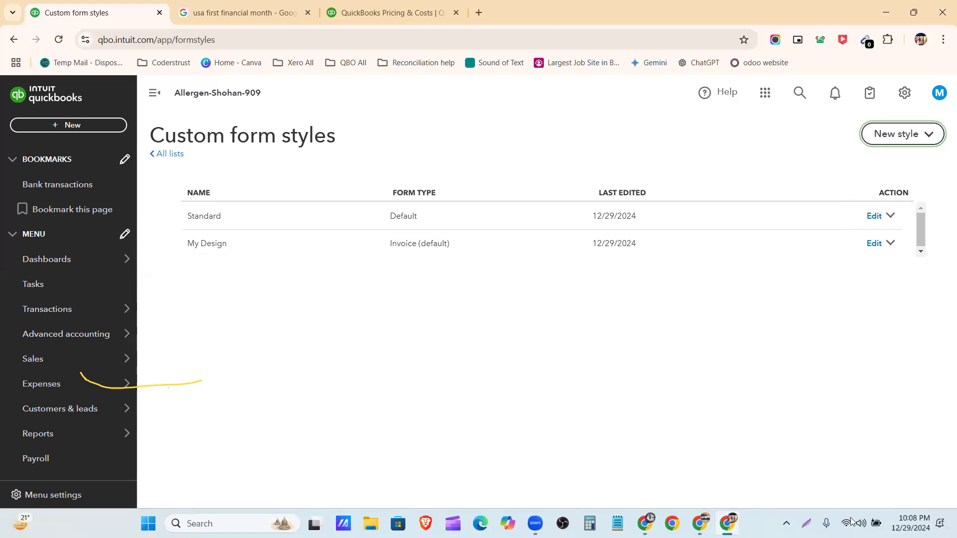
click(645, 524)
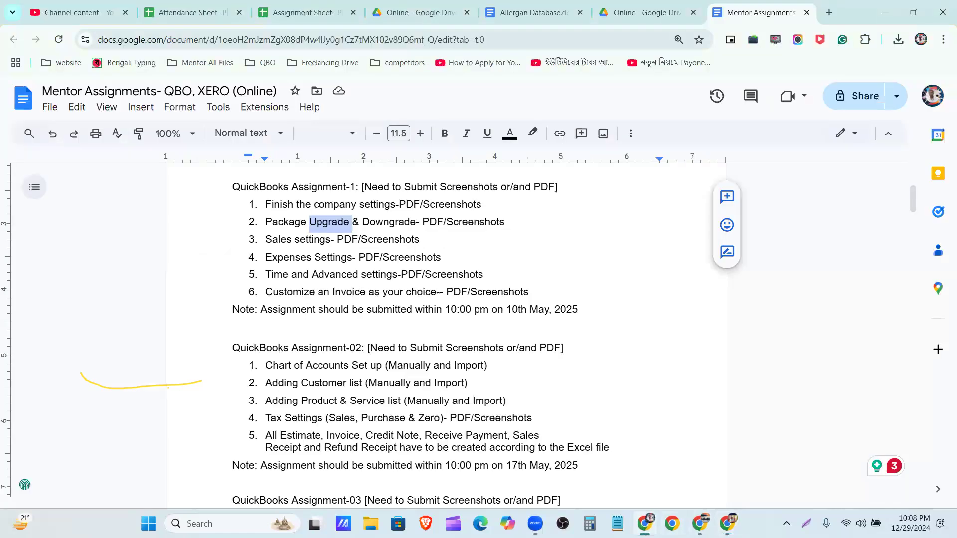